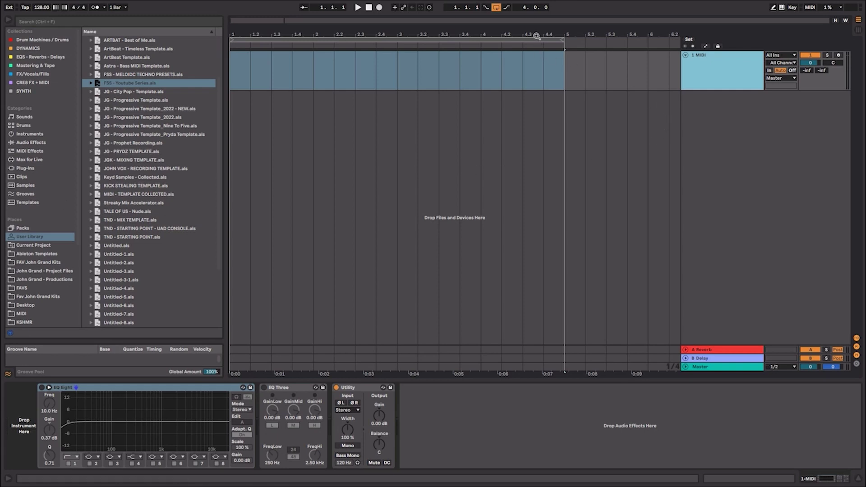
Load an empty Drum Rack onto the MIDI track and rename the track KICK
left_click_drag(536, 35, 537, 24)
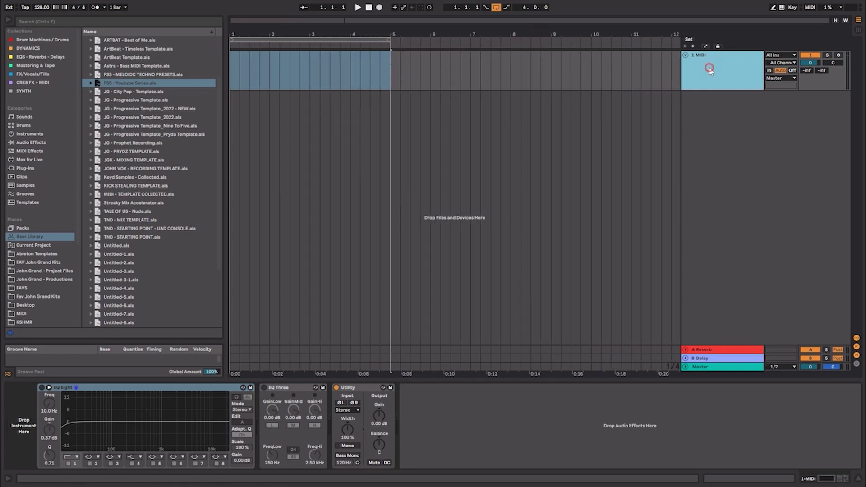
left_click(50, 125)
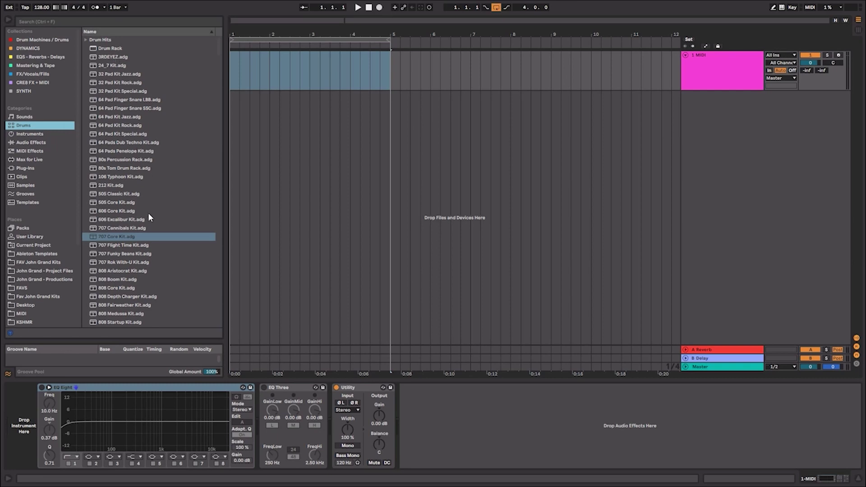
double_click(128, 48)
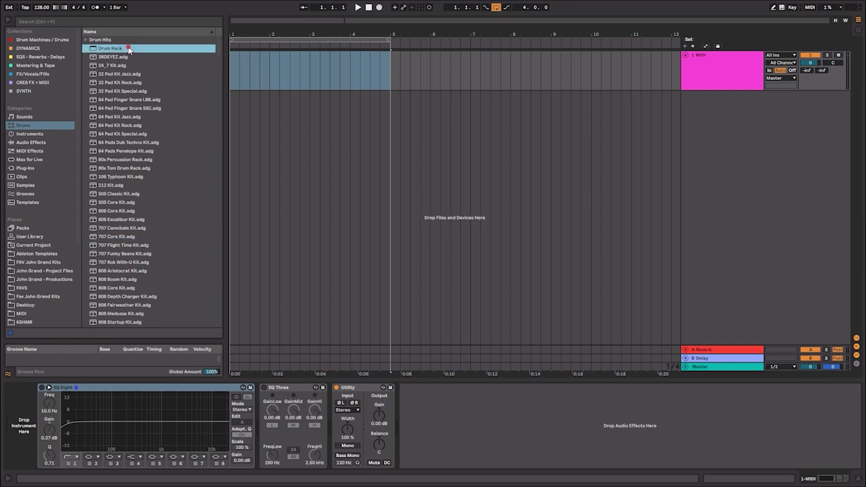
left_click(724, 74)
key("ctrl+r")
type("KICK")
key("Return")
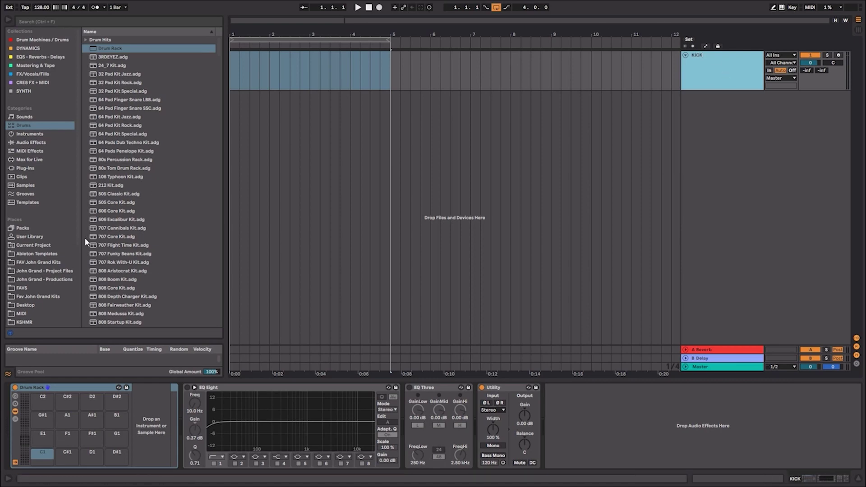
Open the FSS folder in the Samples library, widen the browser and expand the Progressive Essentials sample pack
scroll(50, 301, "down", 2)
left_click(48, 304)
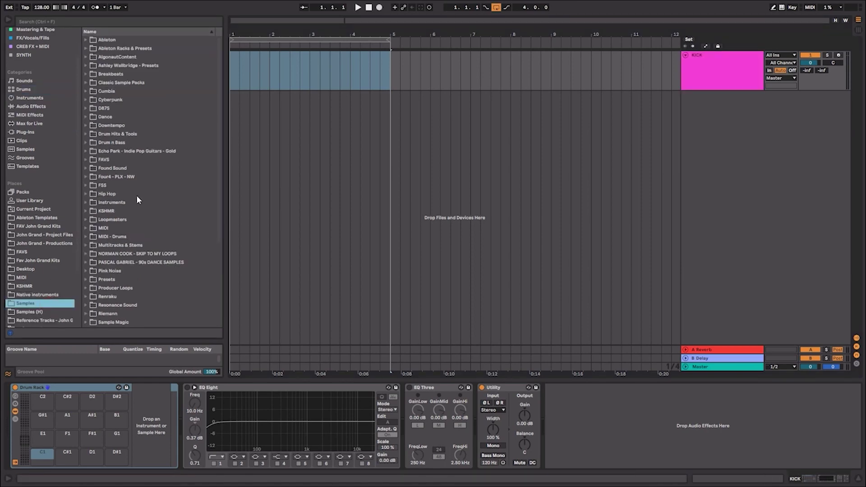
left_click(82, 183)
left_click_drag(229, 158, 282, 167)
scroll(190, 199, "down", 2)
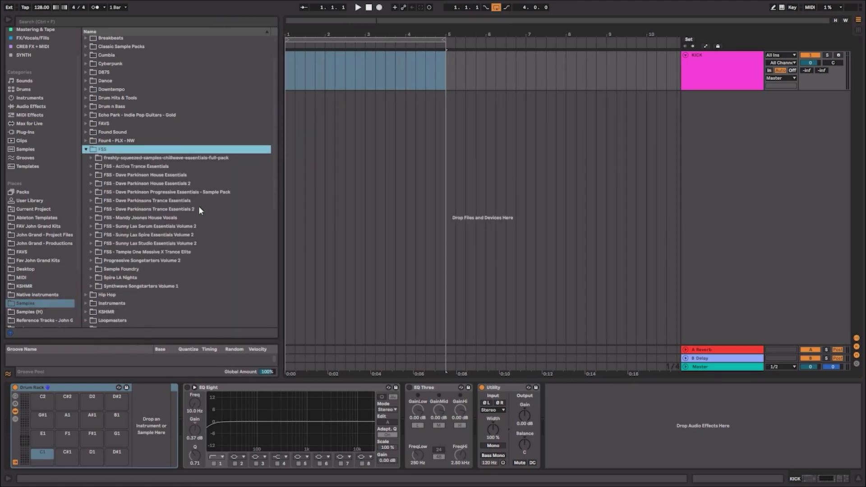
left_click(217, 192)
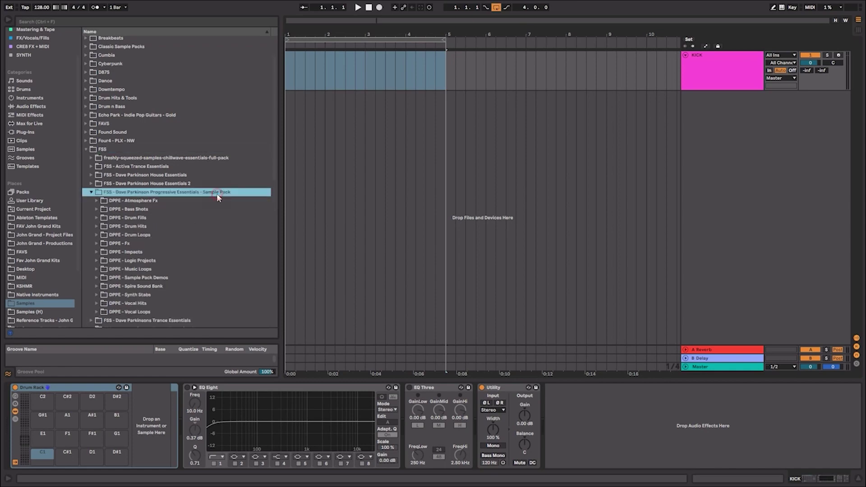
Load DPPE - Kick - 001.wav from the pack's Drum Hits kick folder onto the Drum Rack's C1 pad
left_click(170, 227)
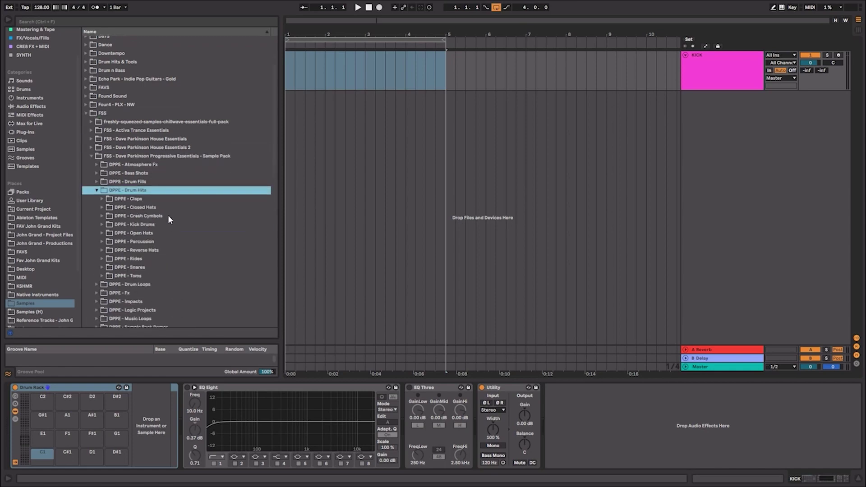
left_click(161, 225)
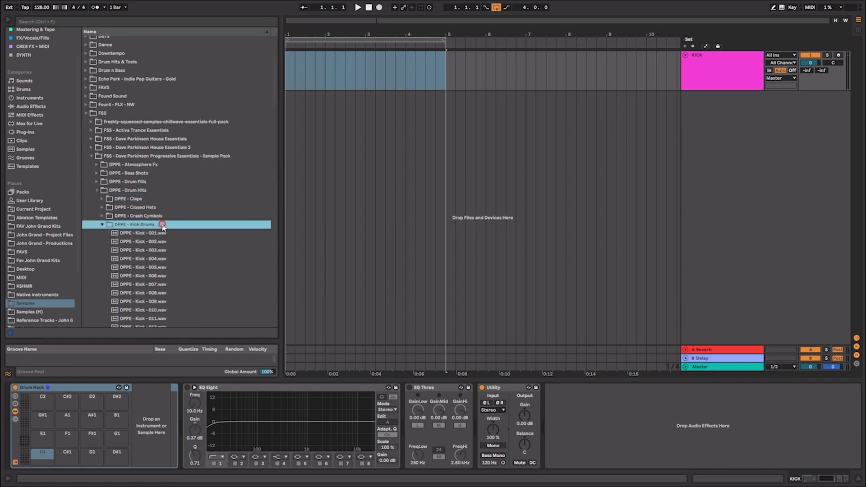
left_click(161, 234)
left_click_drag(147, 233, 45, 455)
Set the Utility gain on the Master track to -16 dB
left_click(811, 66)
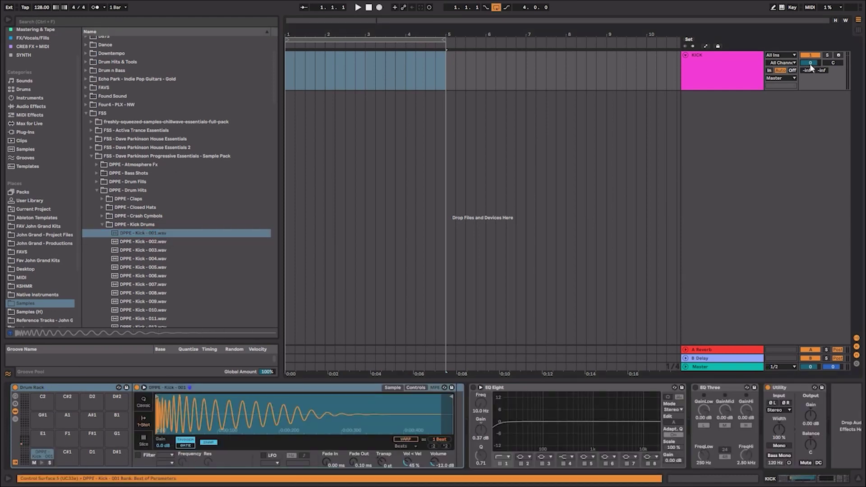
left_click(736, 366)
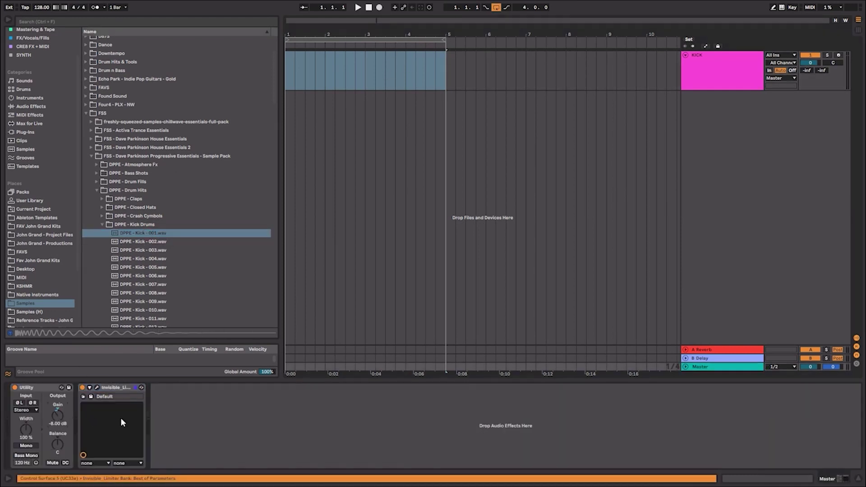
type("-16")
key("Return")
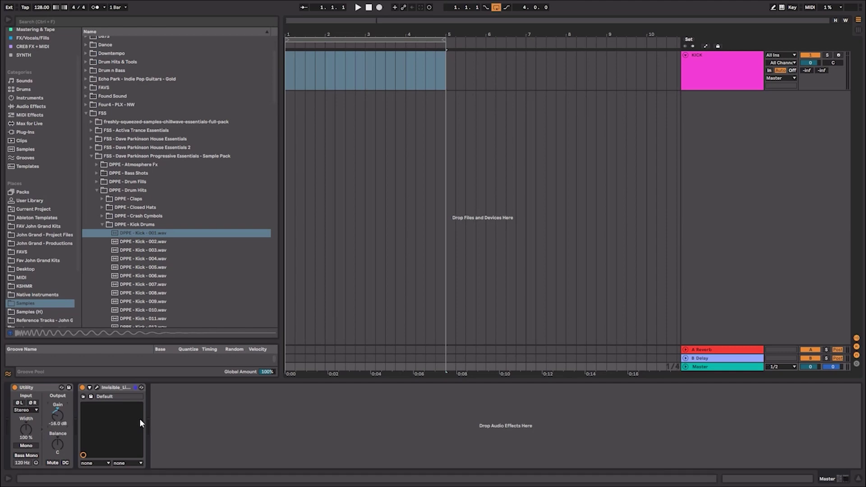
Create a four-bar MIDI clip on the KICK track with a quarter-note kick at its start, using a 1/4 grid
left_click_drag(443, 64, 285, 65)
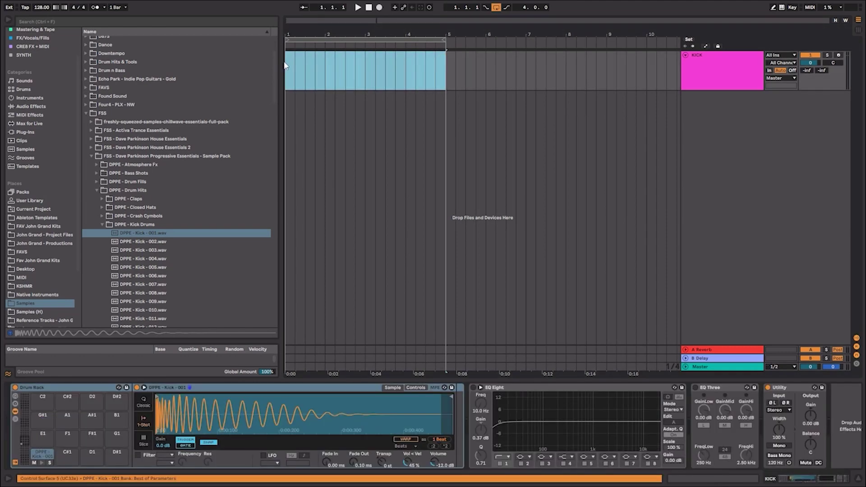
key("ctrl+shift+m")
double_click(224, 260)
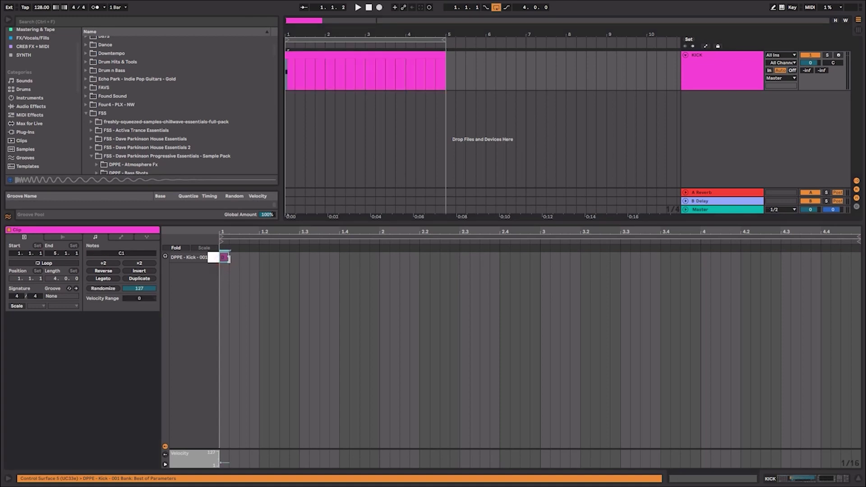
left_click_drag(229, 258, 252, 219)
right_click(260, 275)
left_click(274, 409)
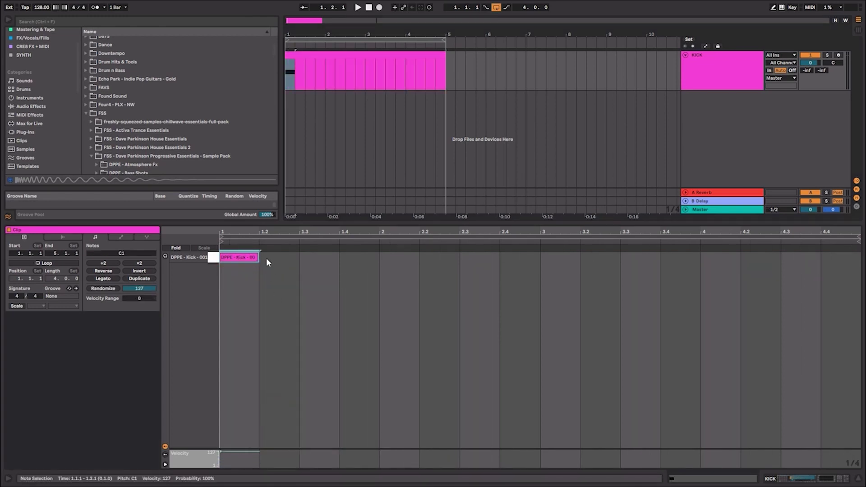
Duplicate the kick note onto every beat of the four bars, play the pattern and return to the device view
key("ctrl+d")
key("ctrl+d")
key("ctrl+d")
key("ctrl+d")
key("ctrl+d")
key("ctrl+d")
key("ctrl+d")
key("ctrl+d")
key("ctrl+d")
key("ctrl+d")
key("ctrl+d")
key("ctrl+d")
key("ctrl+d")
key("ctrl+d")
key("ctrl+d")
key("space")
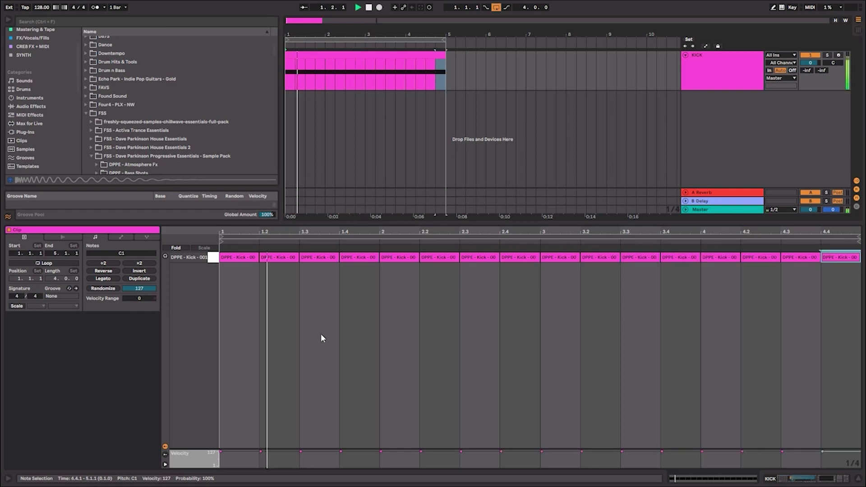
key("shift+Tab")
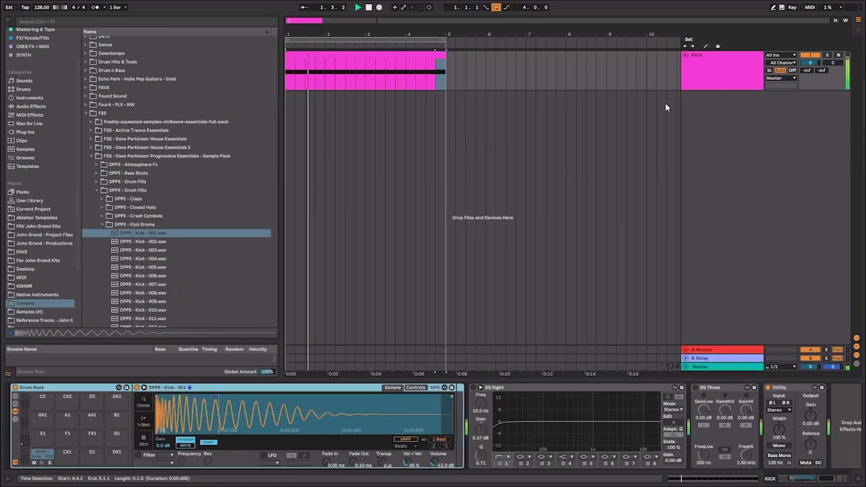
Insert a second MIDI track, rename it SNARE and load an empty Drum Rack onto it
right_click(700, 107)
left_click(705, 109)
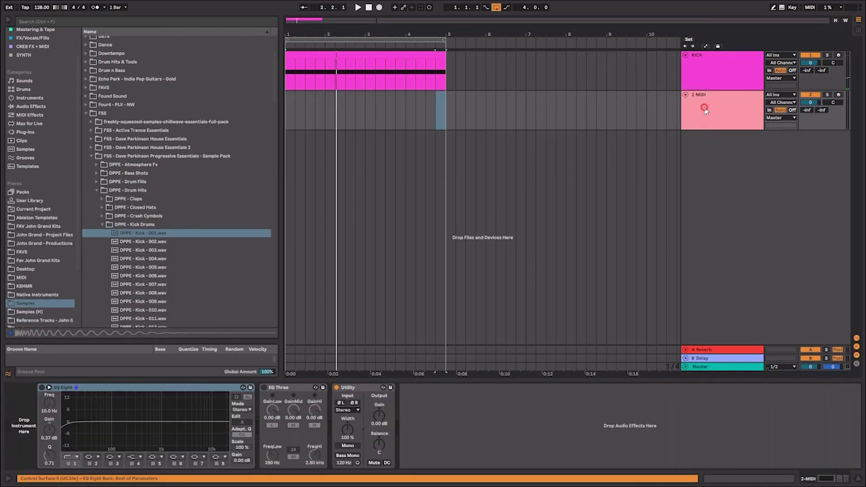
key("ctrl+r")
type("SNARE")
left_click(50, 90)
double_click(119, 49)
left_click(708, 107)
Open the pack's Snares folder, audition DPPE - Snare - 001.wav and lower the preview volume on the Master track
left_click(45, 303)
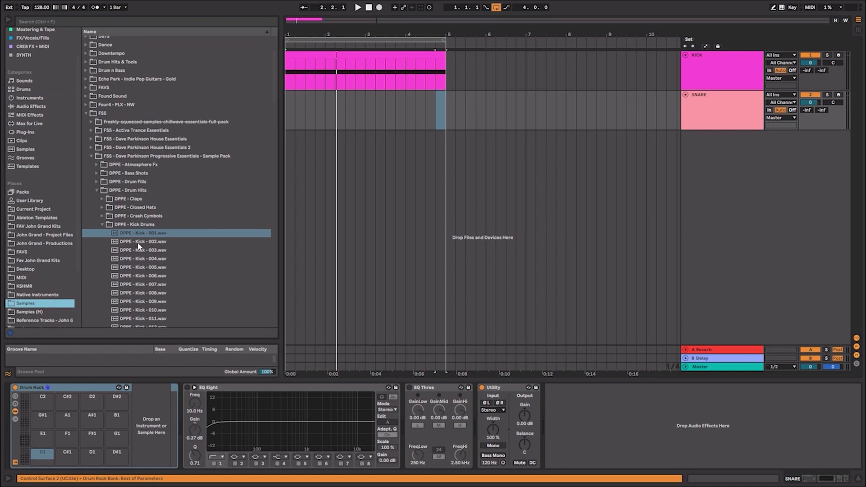
left_click(105, 225)
left_click(104, 268)
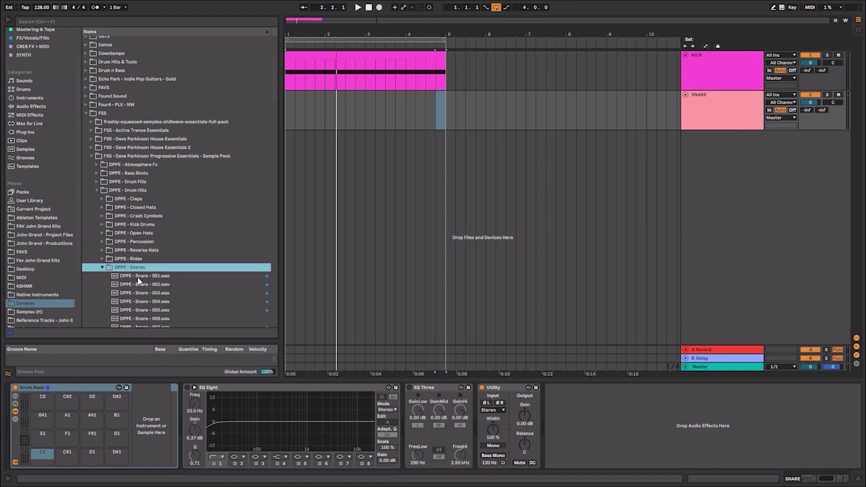
left_click(138, 278)
left_click_drag(837, 368, 837, 377)
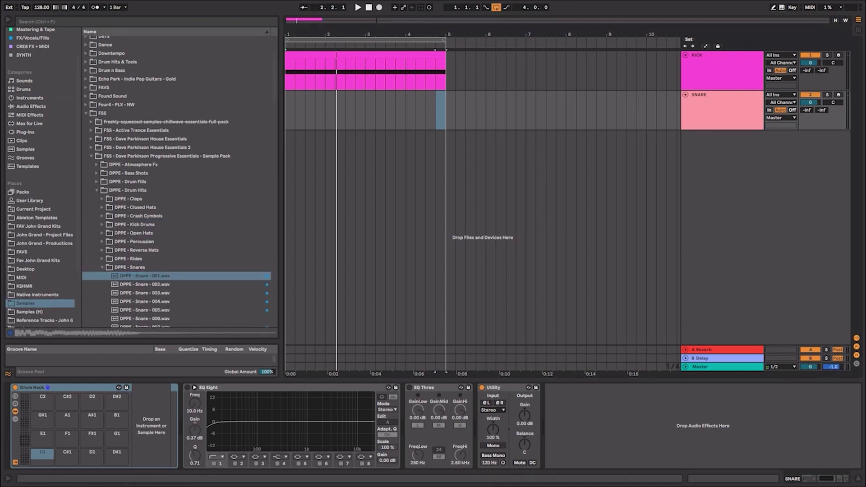
Audition the DPPE snare samples from 002 to 021 to compare their sounds
left_click(137, 285)
left_click(153, 294)
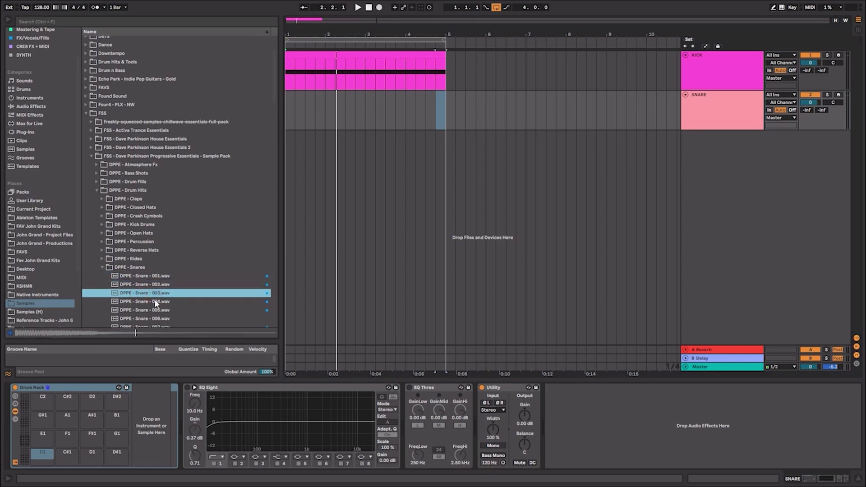
left_click(154, 301)
left_click(154, 310)
scroll(152, 311, "down", 3)
left_click(158, 282)
left_click(161, 273)
left_click(153, 300)
scroll(155, 276, "down", 3)
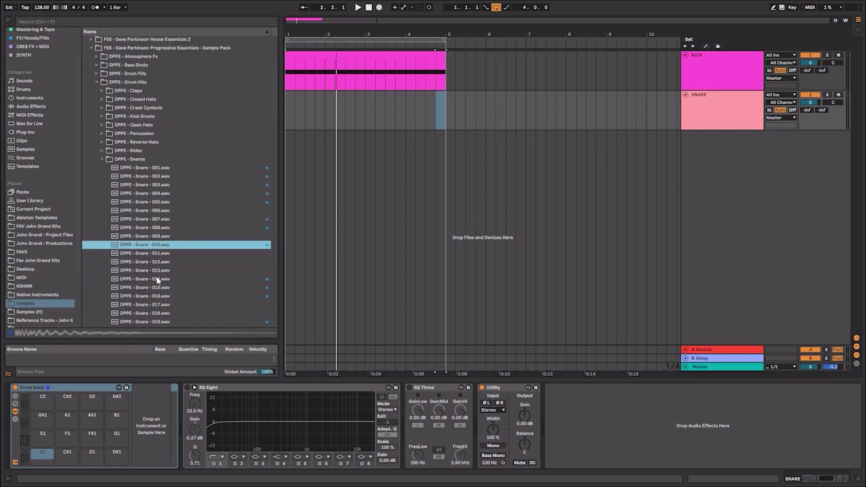
left_click(154, 280)
left_click(154, 287)
left_click(155, 296)
left_click(158, 322)
scroll(161, 284, "down", 4)
key("Down")
key("Down")
key("Down")
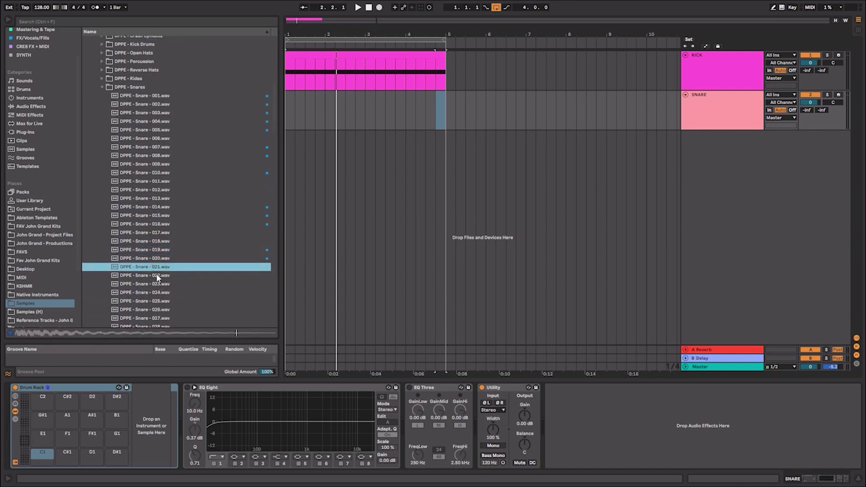
Load DPPE - Snare - 022.wav onto the C1 pad and create a four-bar MIDI clip on the SNARE track
left_click_drag(154, 276, 43, 455)
left_click_drag(443, 101, 282, 107)
key("ctrl+shift+m")
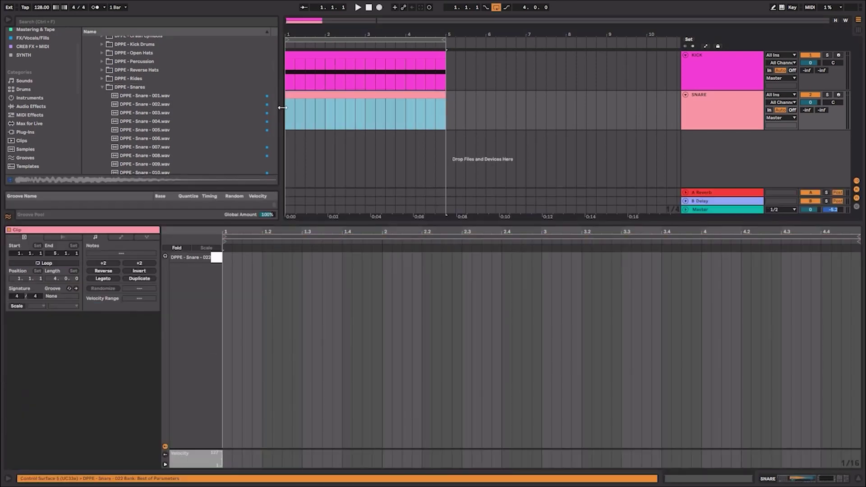
Program quarter-note snare hits on beats 2 and 4 of all four bars and play the pattern
double_click(237, 257)
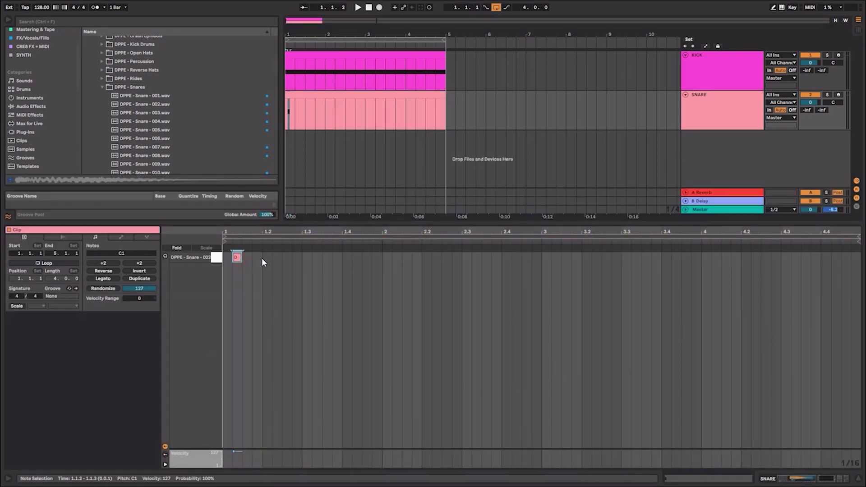
key("space")
key("space")
left_click_drag(236, 257, 198, 244)
key("ctrl+d")
key("ctrl+d")
key("ctrl+d")
key("ctrl+d")
key("ctrl+d")
key("ctrl+d")
key("ctrl+d")
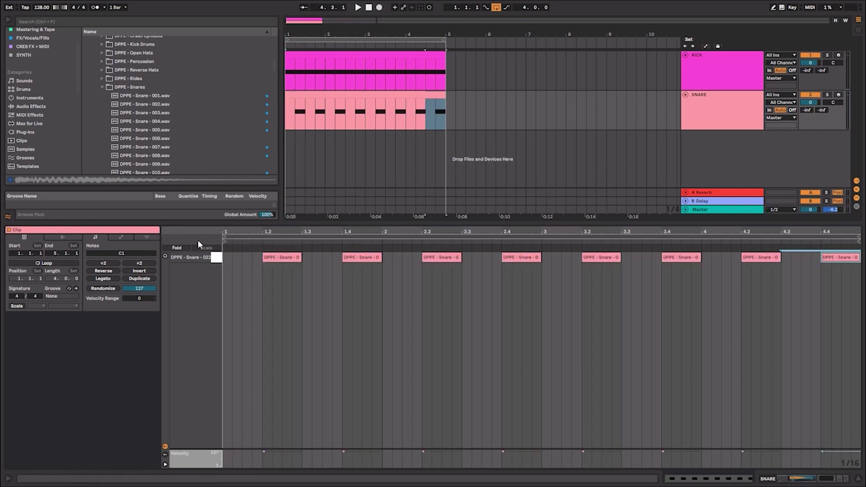
key("space")
Colour the KICK and SNARE tracks yellow and assign that track colour to their clips
left_click(737, 58)
key("ctrl+a")
right_click(728, 61)
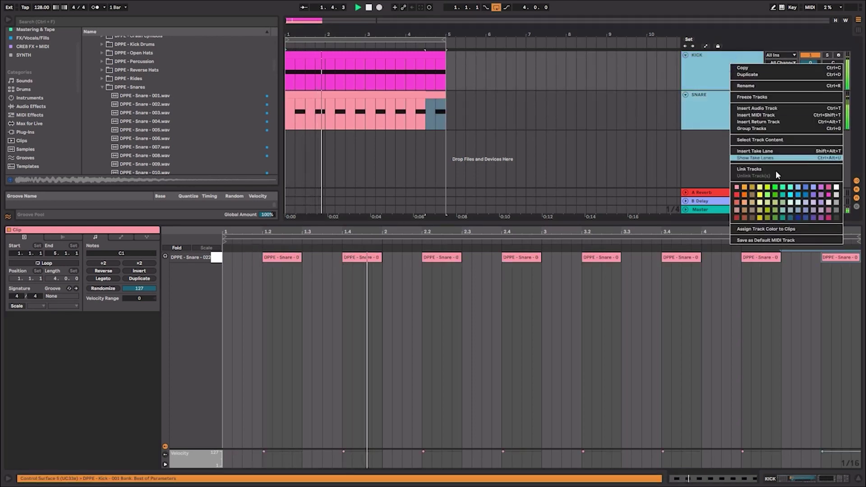
left_click(757, 192)
right_click(741, 69)
left_click(778, 234)
left_click(731, 81)
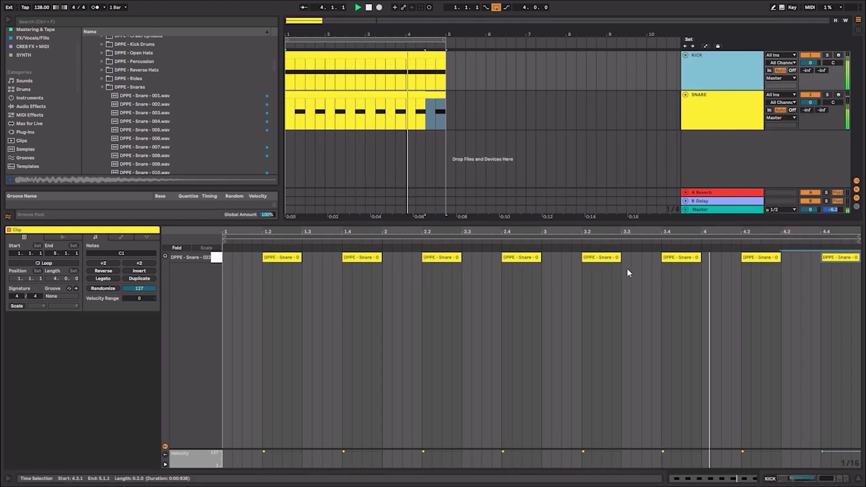
Set the Utility gain on the Master track to -14 dB while listening to the beat
left_click(710, 210)
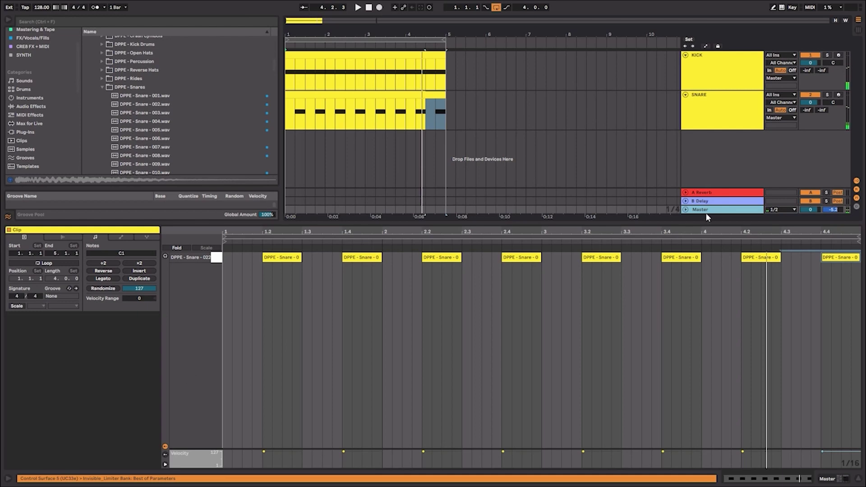
double_click(707, 211)
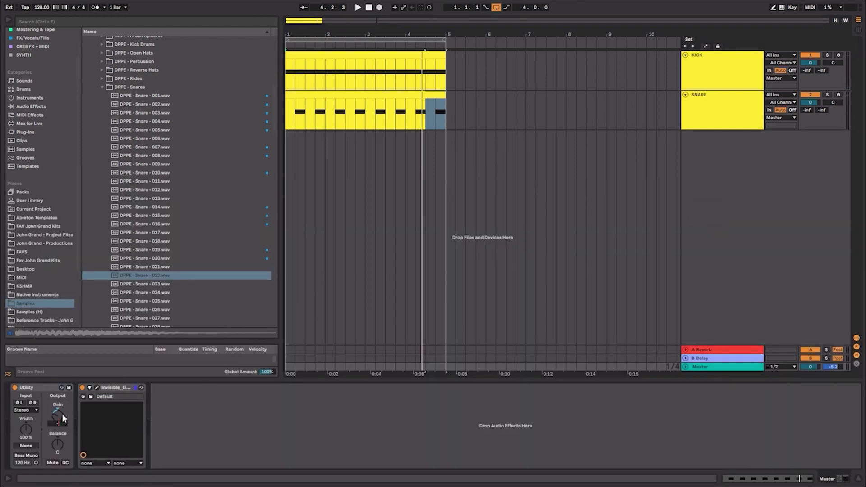
key("space")
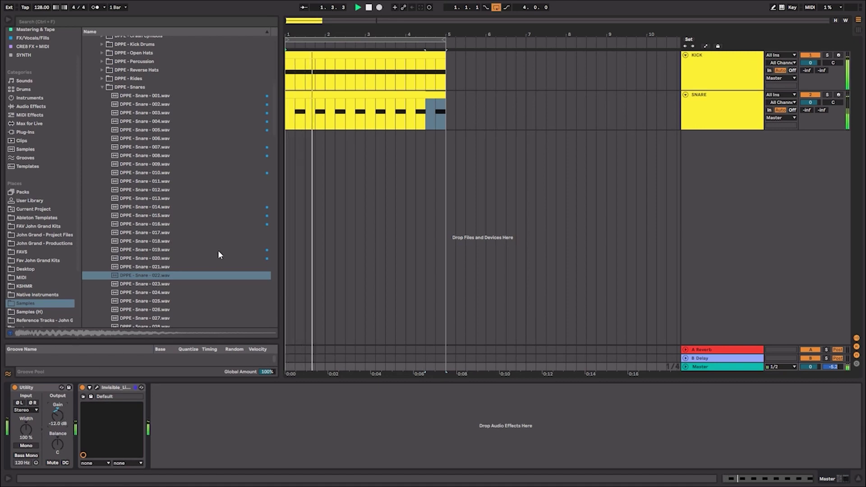
left_click_drag(58, 416, 57, 421)
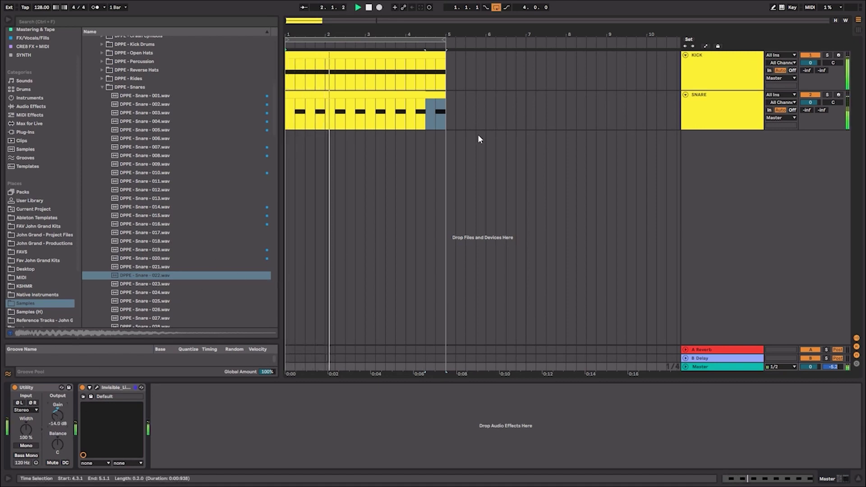
key("space")
Insert a third MIDI track below SNARE and rename it HI HAT
left_click(700, 125)
right_click(702, 140)
left_click(710, 157)
key("ctrl+r")
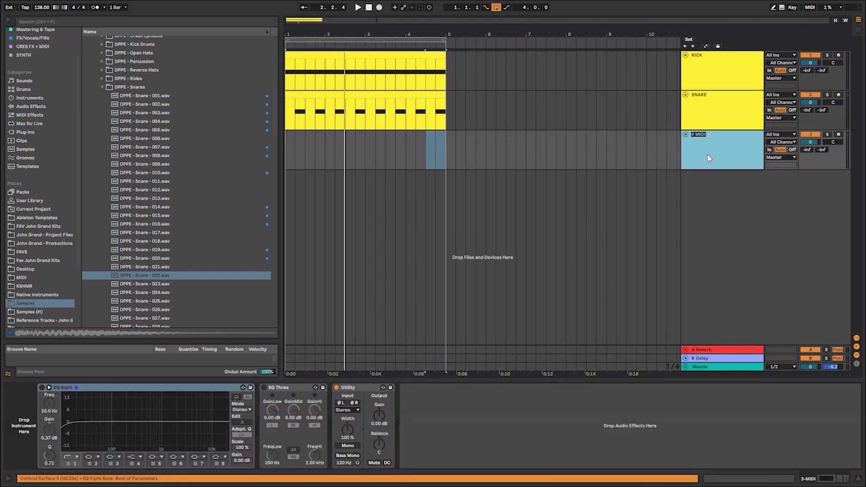
type("HI HAT")
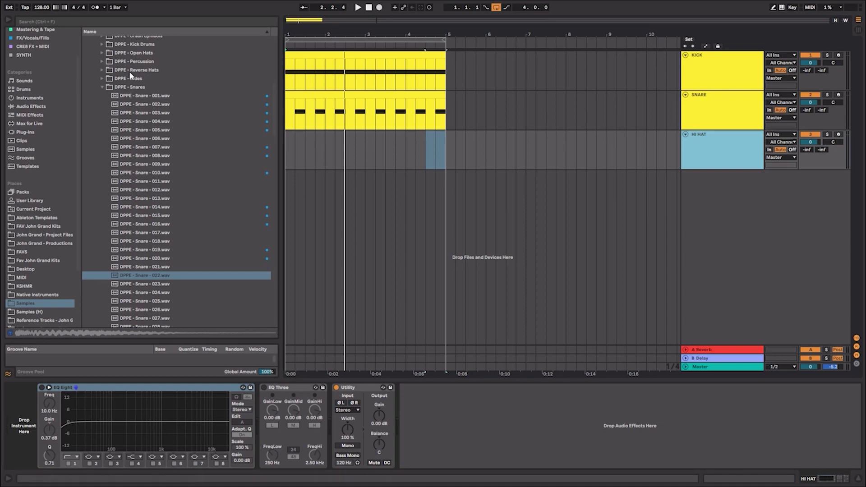
Collapse the DPPE - Snares folder, expand DPPE - Closed Hats, and audition Closed Hat - 001
left_click(103, 86)
scroll(107, 92, "up", 2)
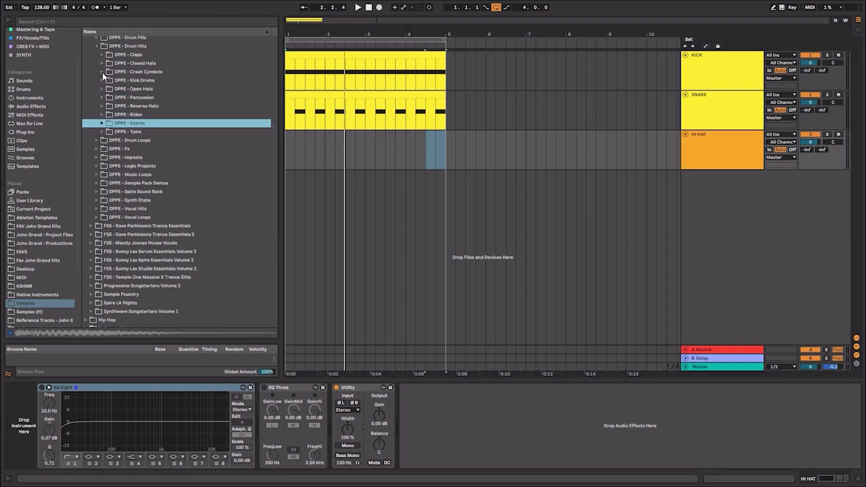
left_click(103, 63)
left_click(107, 72)
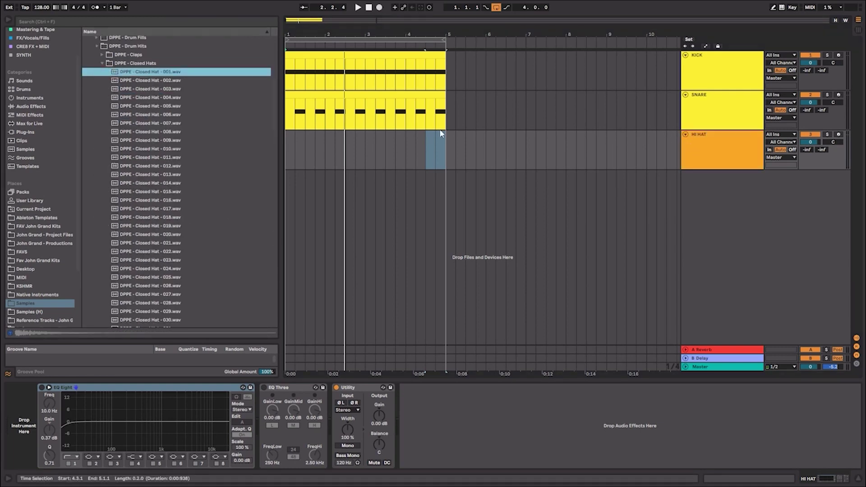
Load an empty Drum Rack onto the HI HAT track
left_click(53, 83)
left_click(55, 88)
double_click(110, 49)
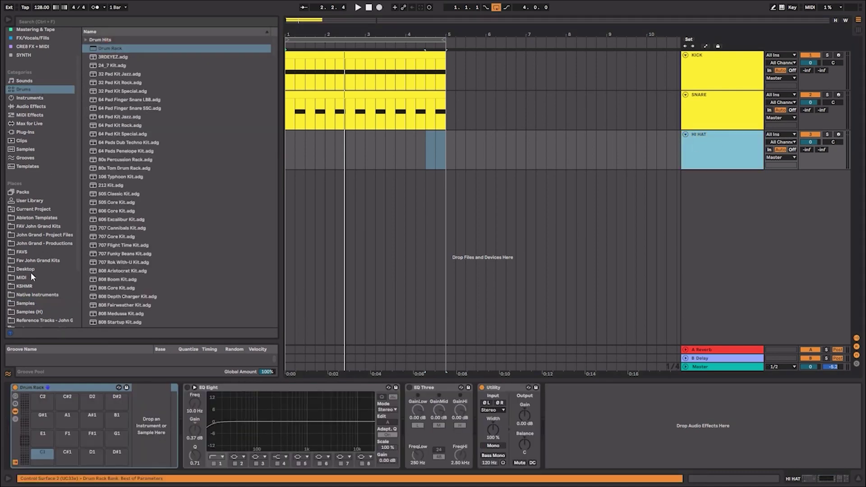
Load the samples Closed Hat - 001 to 016 into the HI HAT Drum Rack, starting at pad C1
left_click(37, 301)
left_click(173, 149, "shift")
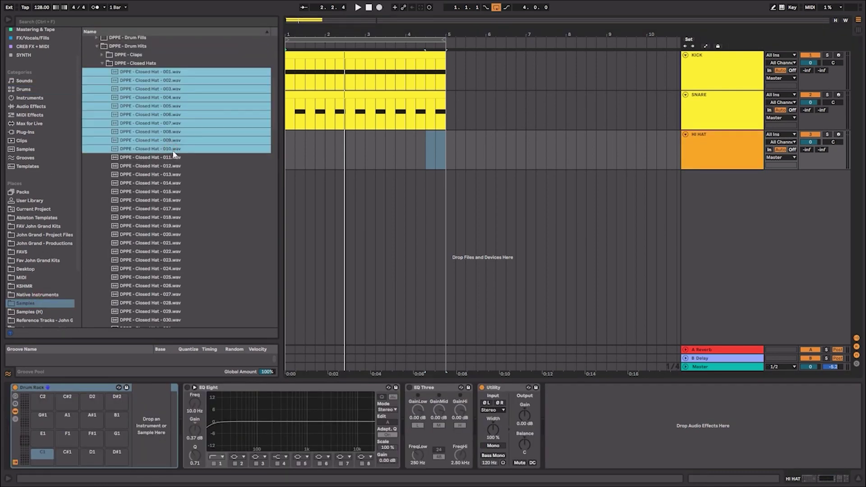
left_click(171, 200, "shift")
left_click_drag(172, 200, 46, 455)
Create an empty four-bar MIDI clip on the HI HAT track, covering bars 1 to 4
left_click_drag(288, 137, 444, 142)
key("ctrl+shift+m")
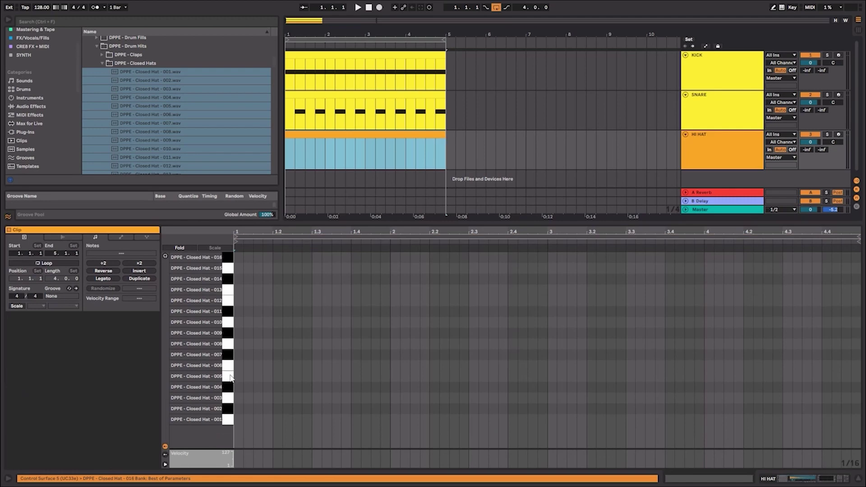
right_click(251, 244)
left_click(310, 365)
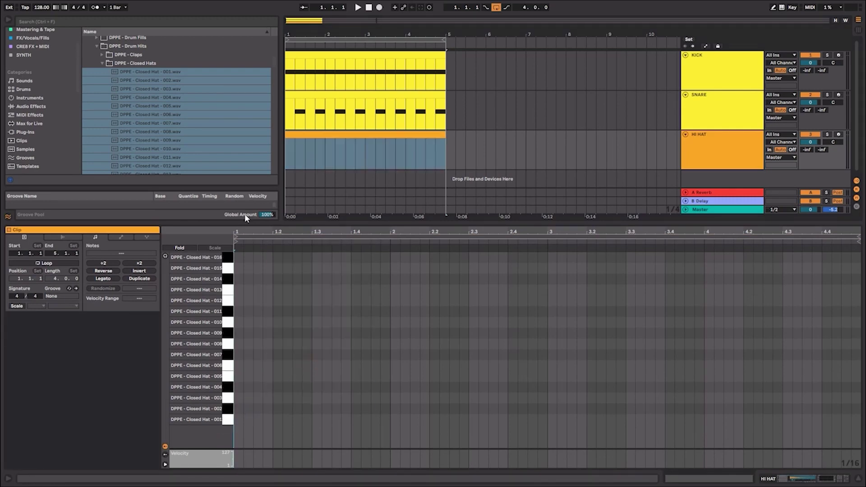
Draw the first two sixteenth-note hits of Closed Hat - 001 at the start of the HI HAT clip
mouse_move(239, 234)
left_mouse_down()
mouse_move(243, 426)
mouse_move(261, 430)
mouse_move(261, 449)
left_mouse_up()
double_click(241, 421)
double_click(263, 422)
Duplicate the Closed Hat - 001 sixteenth notes across all four bars of the clip and play the beat
left_click(228, 420)
key("ctrl+d")
key("ctrl+d")
key("ctrl+d")
key("ctrl+d")
key("ctrl+d")
key("ctrl+d")
key("ctrl+d")
key("ctrl+d")
key("ctrl+d")
key("ctrl+d")
key("ctrl+d")
key("ctrl+d")
key("ctrl+d")
key("ctrl+d")
key("ctrl+d")
key("ctrl+d")
key("ctrl+d")
key("ctrl+d")
key("ctrl+d")
key("ctrl+d")
key("ctrl+d")
key("ctrl+d")
key("ctrl+d")
key("ctrl+d")
key("ctrl+d")
key("ctrl+d")
key("ctrl+d")
key("space")
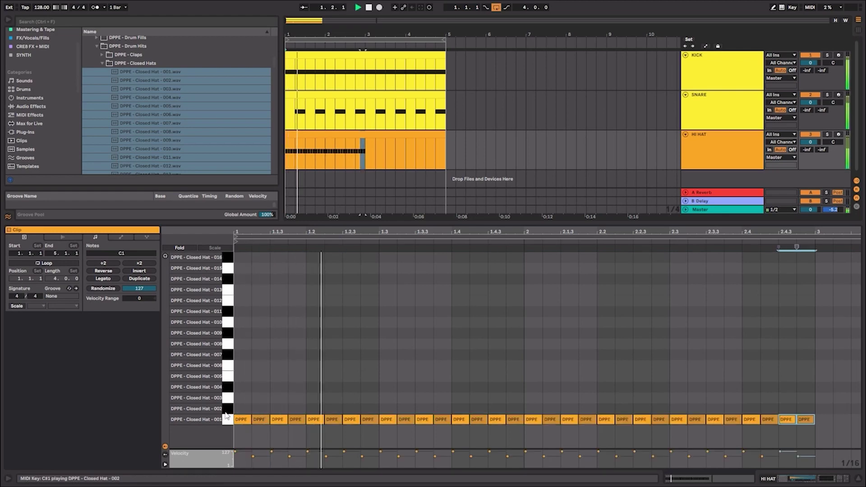
key("ctrl+d")
key("ctrl+d")
Lower the HI HAT track volume to -1.8 dB while listening to the beat
key("shift+Tab")
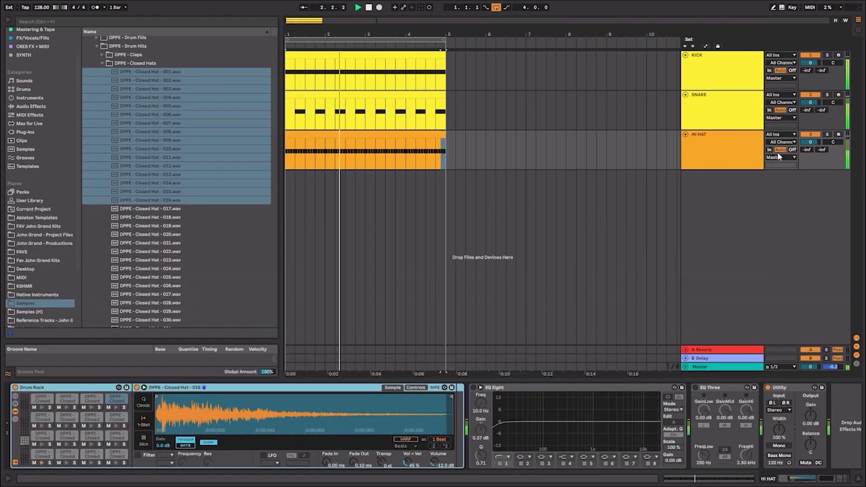
left_click_drag(806, 143, 806, 152)
left_click(737, 142)
left_click(707, 81)
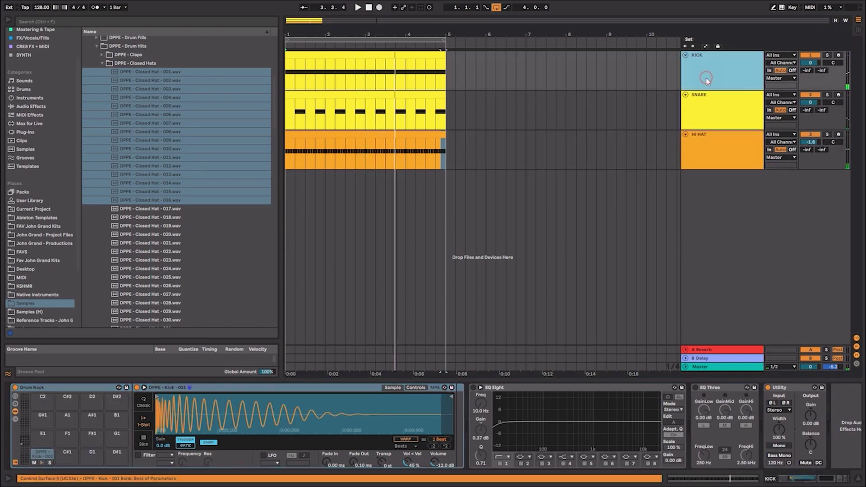
left_click(716, 134)
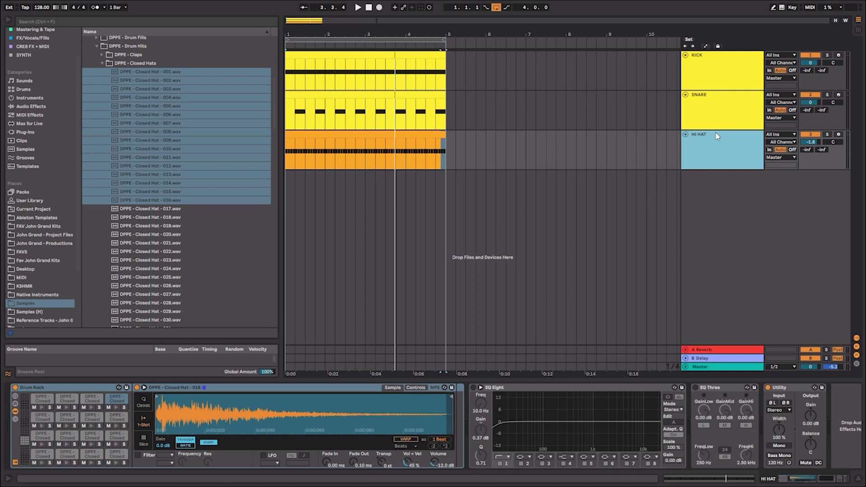
left_click(392, 54)
left_click(386, 93)
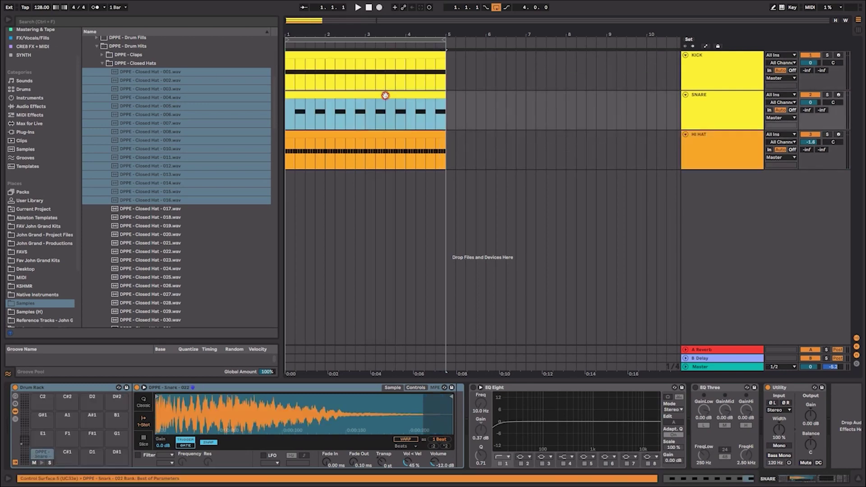
left_click(391, 132)
Insert an audio track below HI HAT, group it, and name the group TOPS
left_click(715, 164)
right_click(717, 180)
left_click(724, 194)
left_click(724, 194)
key("ctrl+g")
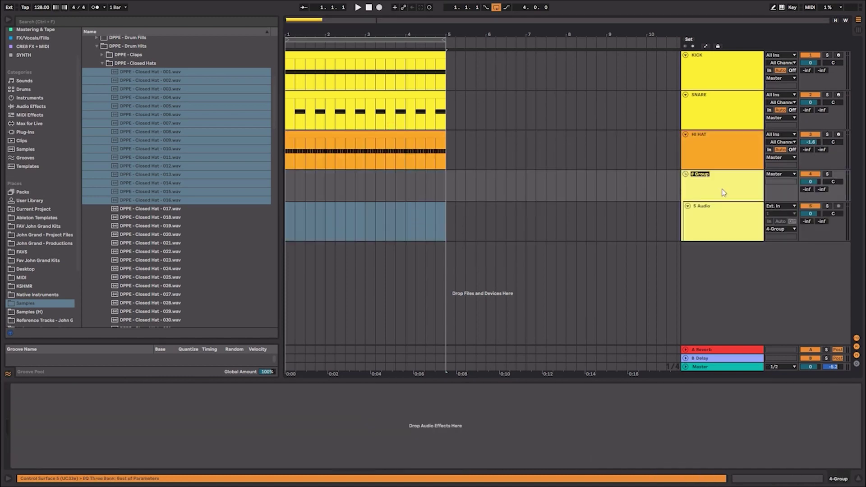
type("TOPS")
key("Return")
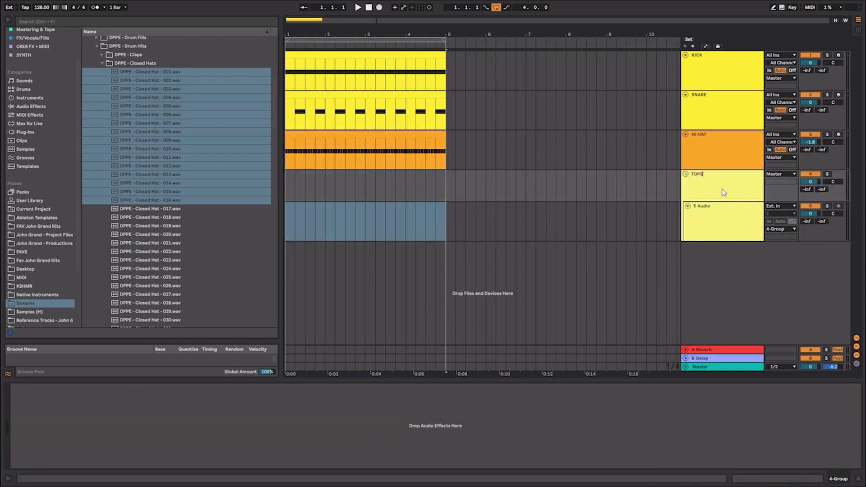
Collapse the DPPE - Closed Hats and DPPE - Drum Hits sample folders
scroll(72, 90, "up", 2)
scroll(96, 78, "up", 2)
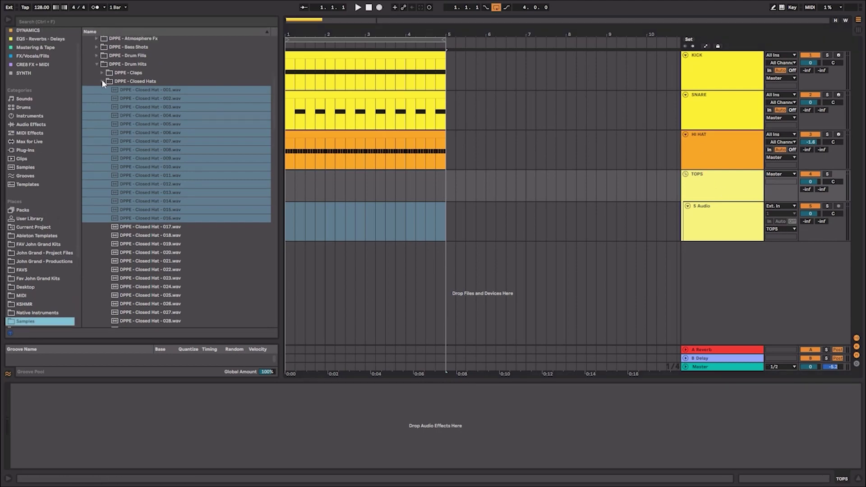
left_click(103, 83)
left_click(97, 65)
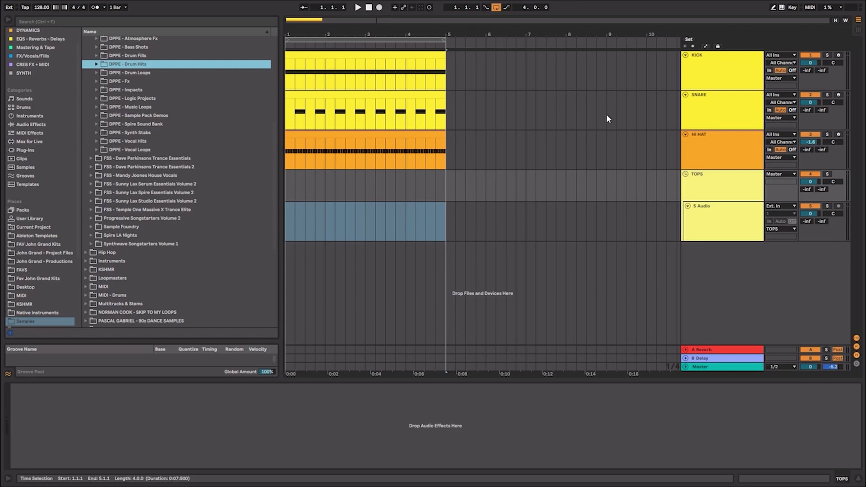
Move the HI HAT track into the TOPS group and apply a dark teal-blue colour to the group's tracks and clips
left_click_drag(717, 143, 728, 198)
right_click(713, 150)
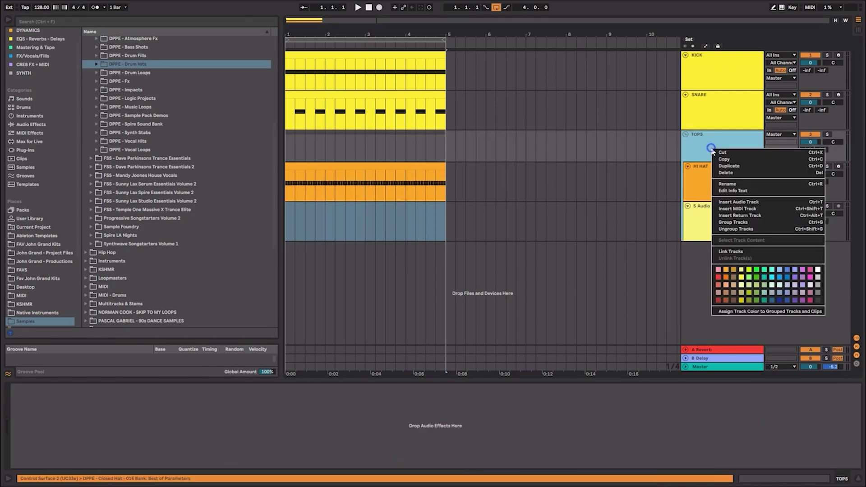
left_click(793, 301)
right_click(714, 152)
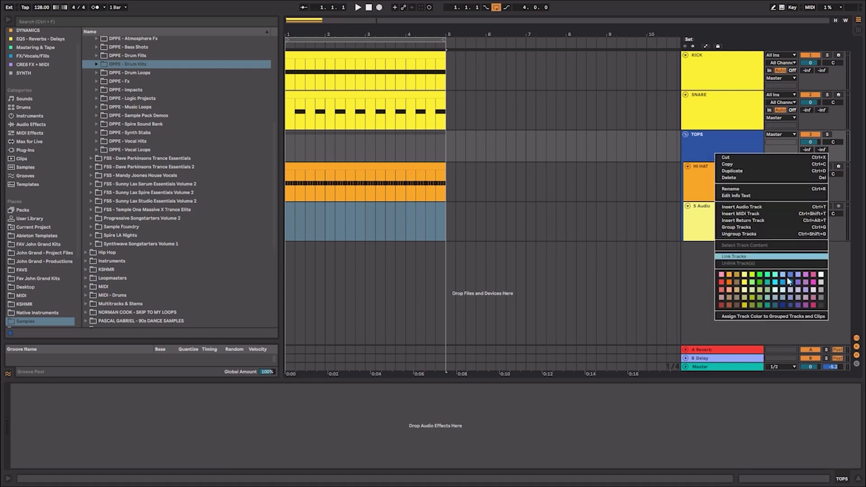
left_click(777, 307)
right_click(731, 139)
left_click(786, 302)
Rename the audio track inside the TOPS group as TOPS
left_click(720, 219)
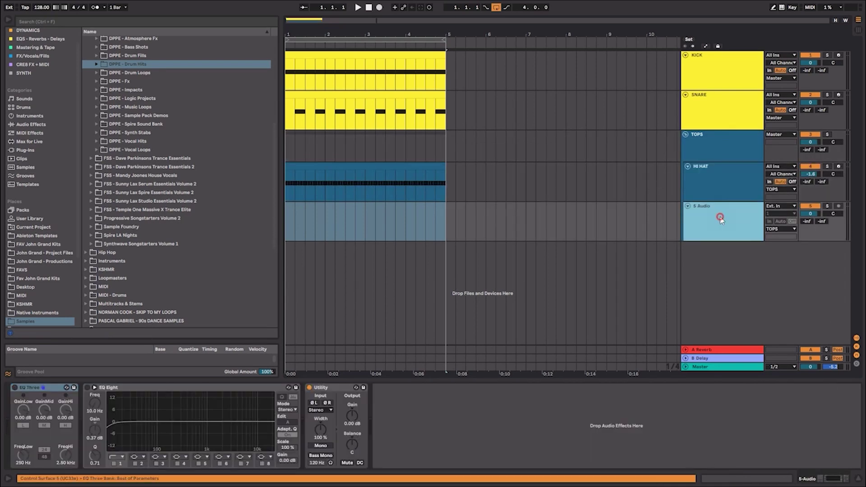
key("ctrl+r")
type("TOPS")
key("Return")
Open the DPPE - Hat Loops - 128 bpm folder within Drum Loops and audition Hat Loop - 001
scroll(105, 134, "up", 2)
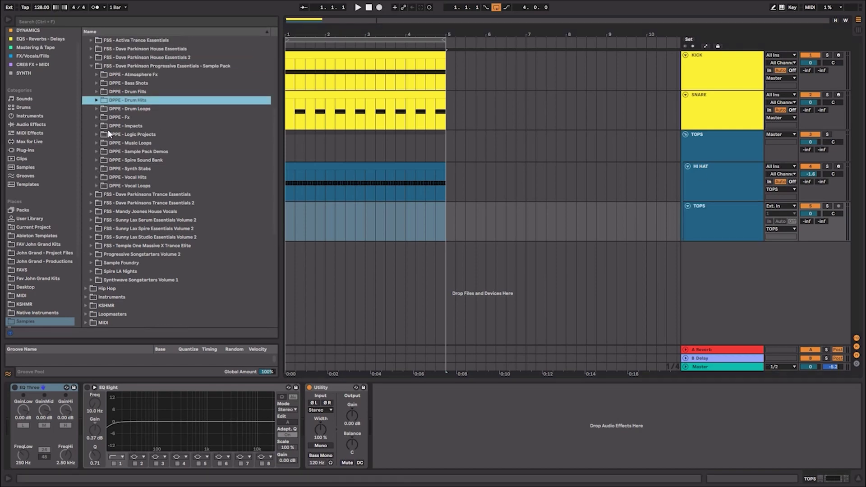
left_click(97, 109)
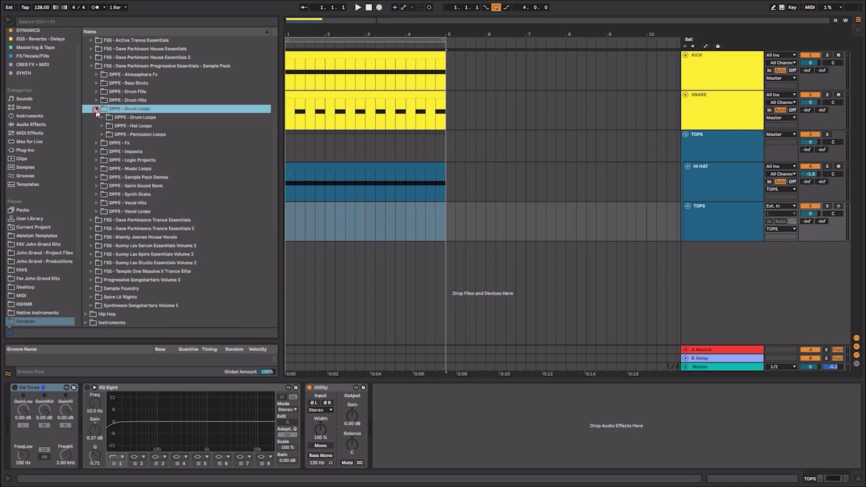
left_click(101, 126)
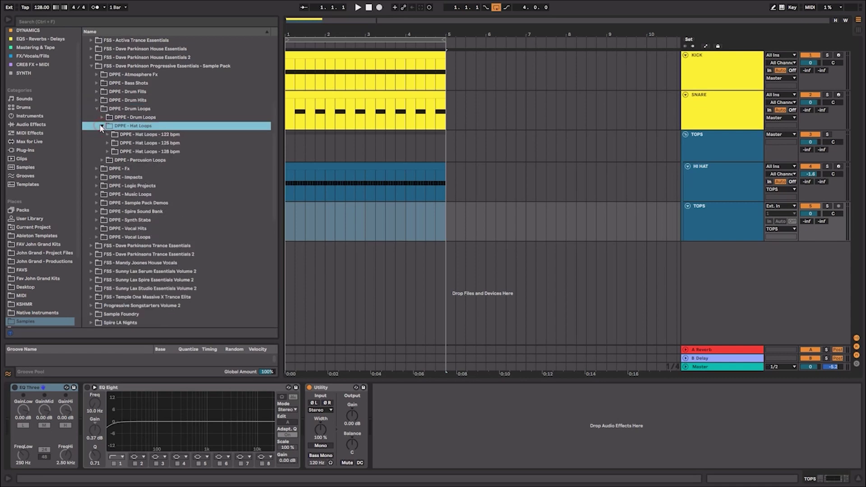
left_click(111, 153)
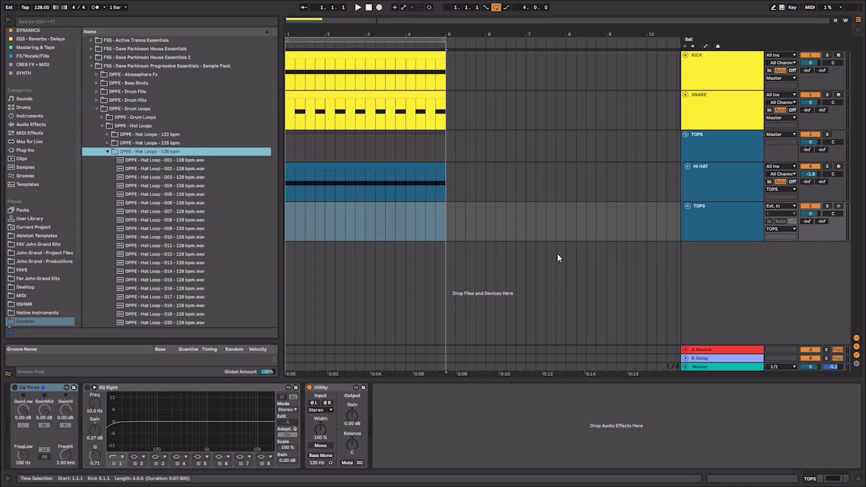
left_click(200, 162)
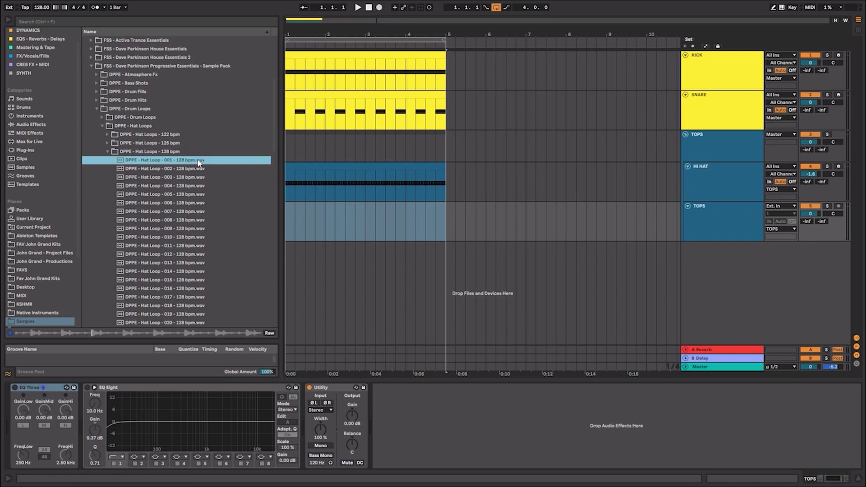
Fill four bars of the TOPS audio track with two copies of Hat Loop - 001 and set its volume to -5 dB
left_click_drag(199, 163, 293, 221)
key("ctrl+d")
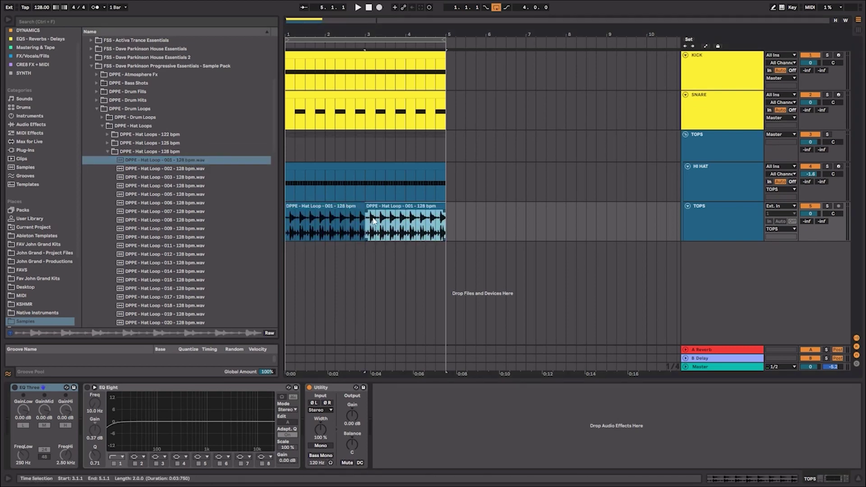
left_click(815, 216)
type("-5")
key("Return")
key("space")
Insert another audio track below the TOPS audio track and open the DPPE - Percussion Loops - 128 bpm folder
left_click(715, 223)
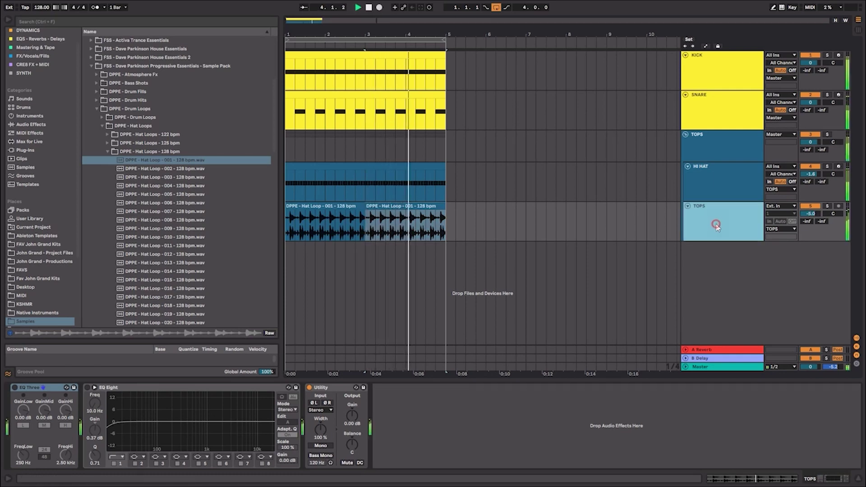
key("ctrl+t")
scroll(174, 174, "down", 3)
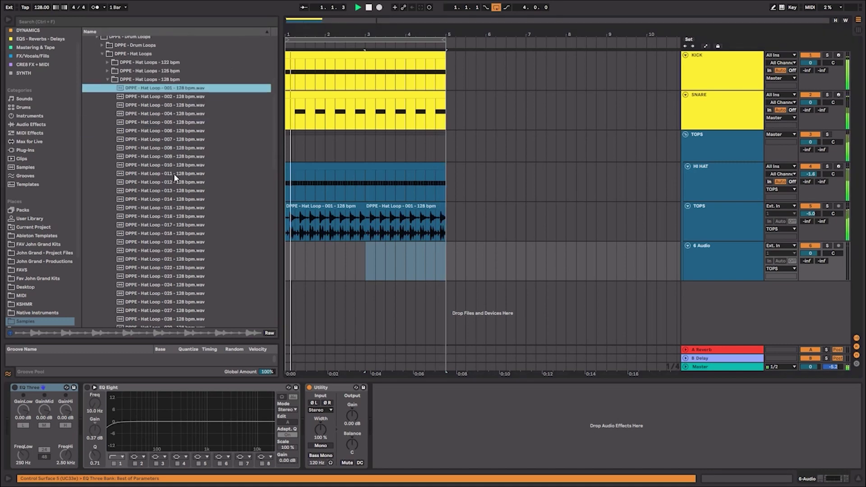
left_click(109, 79)
left_click(102, 88)
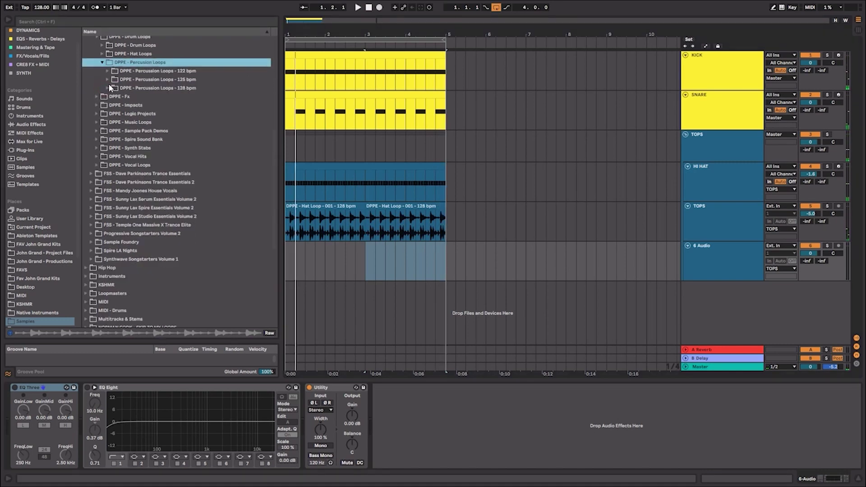
left_click(108, 88)
Audition the 128 bpm percussion loops between 006 and 012
left_click(158, 141)
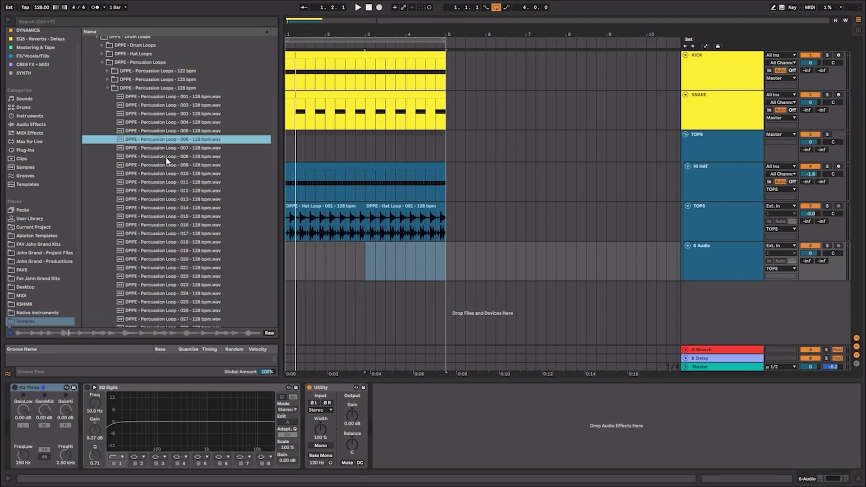
left_click(166, 156)
left_click(167, 165)
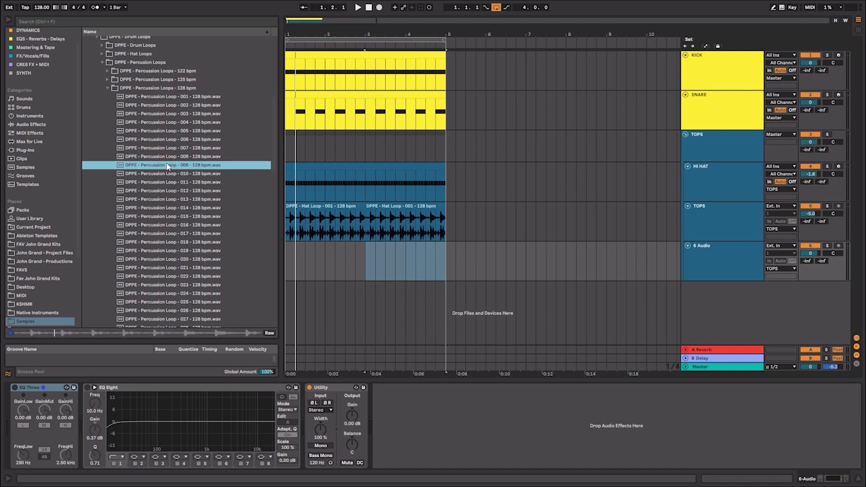
key("Down")
key("Down")
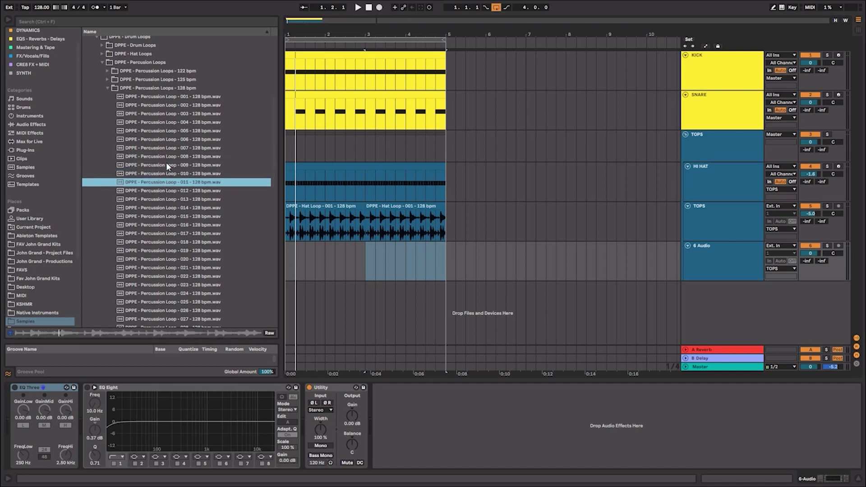
key("Down")
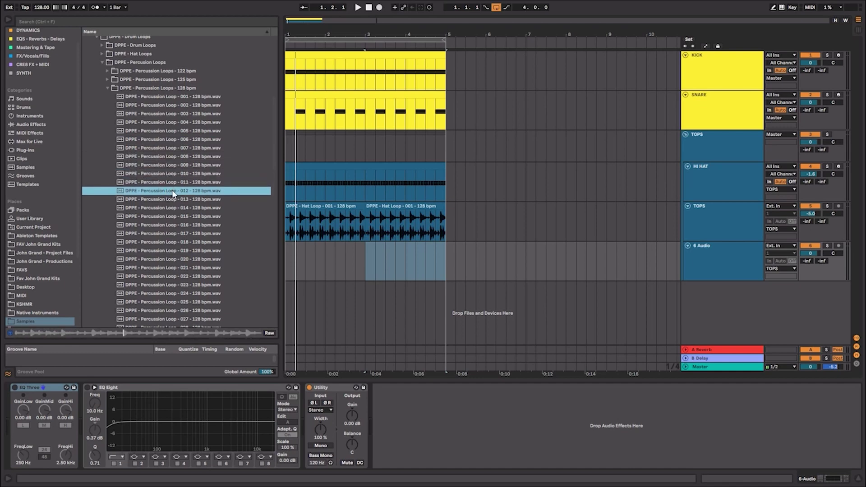
Fill four bars of the new audio track with two copies of Percussion Loop - 012 and set its volume to -5 dB
left_click_drag(165, 192, 290, 264)
key("ctrl+d")
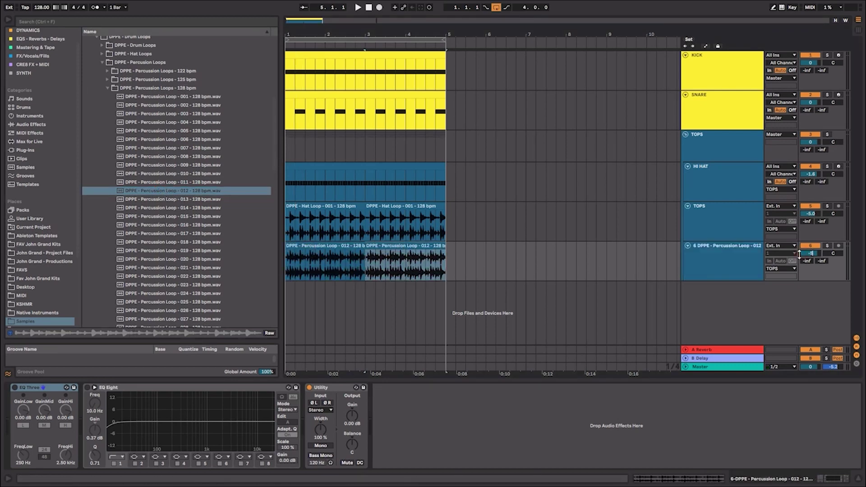
key("space")
Fold the HI HAT, TOPS and percussion loop tracks inside the TOPS group, and select the SNARE track
left_click(651, 153)
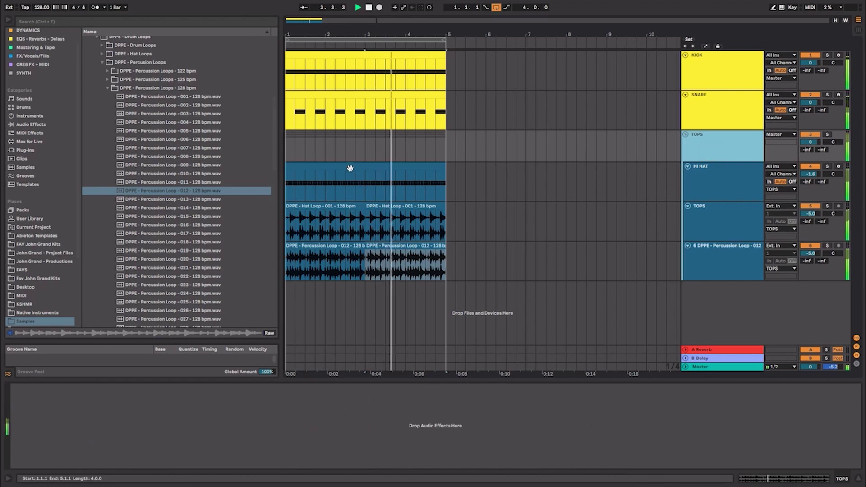
left_click(697, 177)
left_click(695, 246, "shift")
left_click(688, 167)
left_click(695, 151)
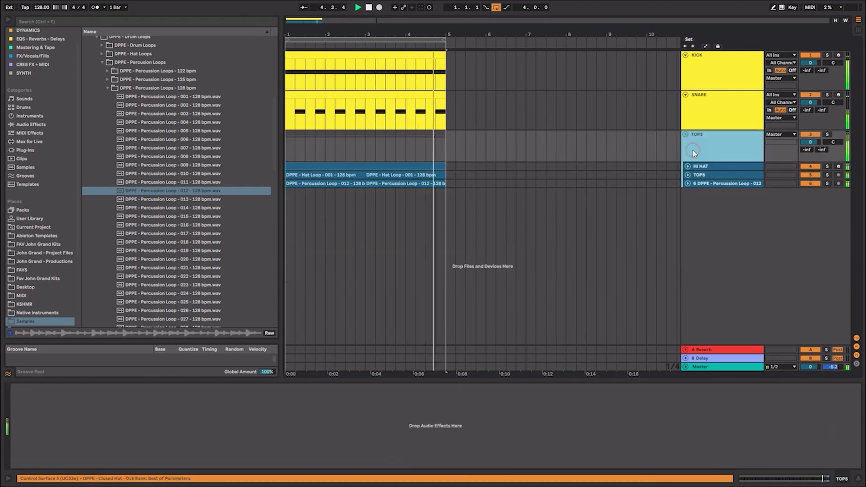
left_click(701, 118)
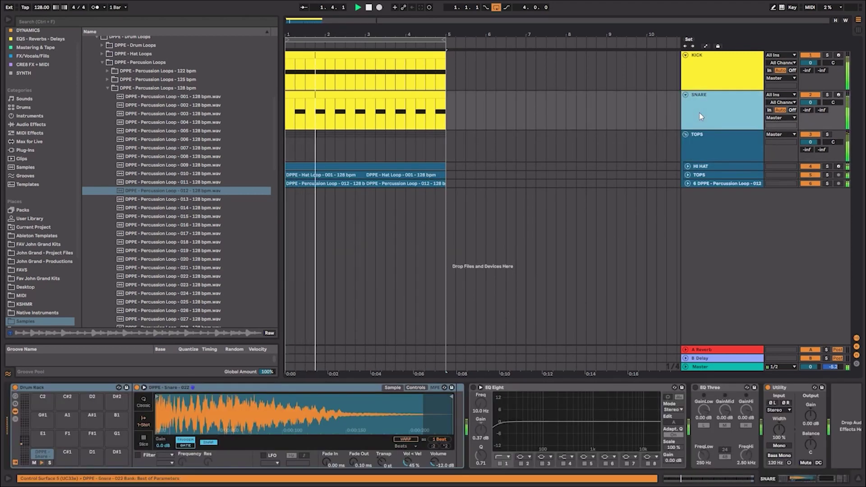
Find the Compressor among the audio effects with the search COMPRESS and add it to the TOPS group
left_click(708, 135)
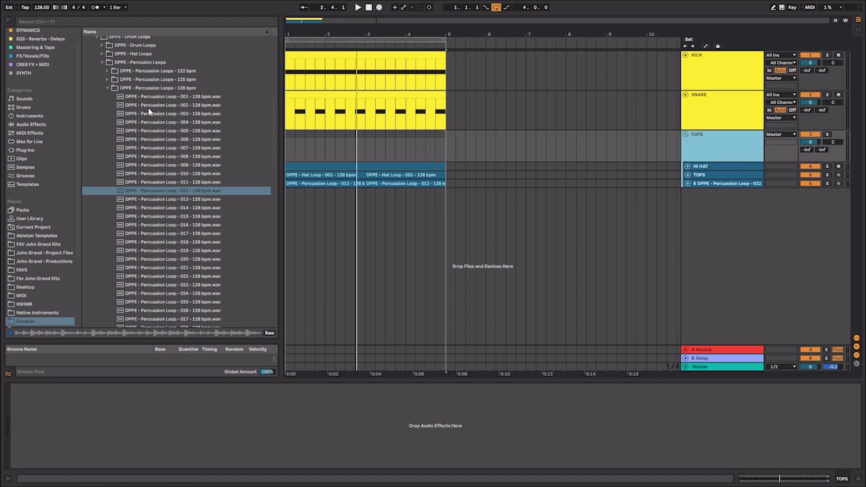
left_click(60, 125)
left_click(708, 69)
left_click(713, 141)
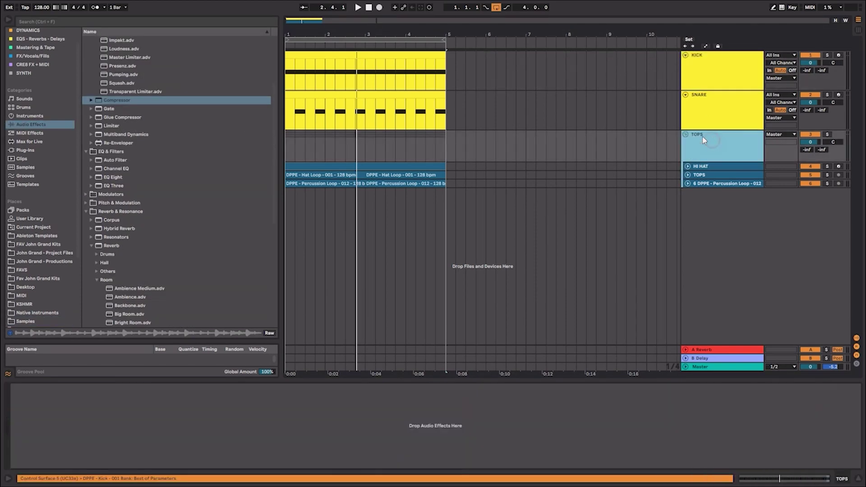
left_click(125, 22)
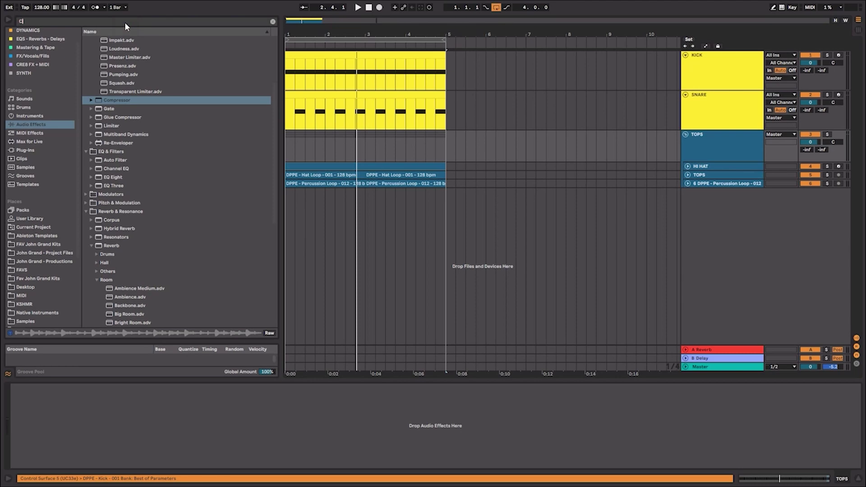
type("COMPRESS")
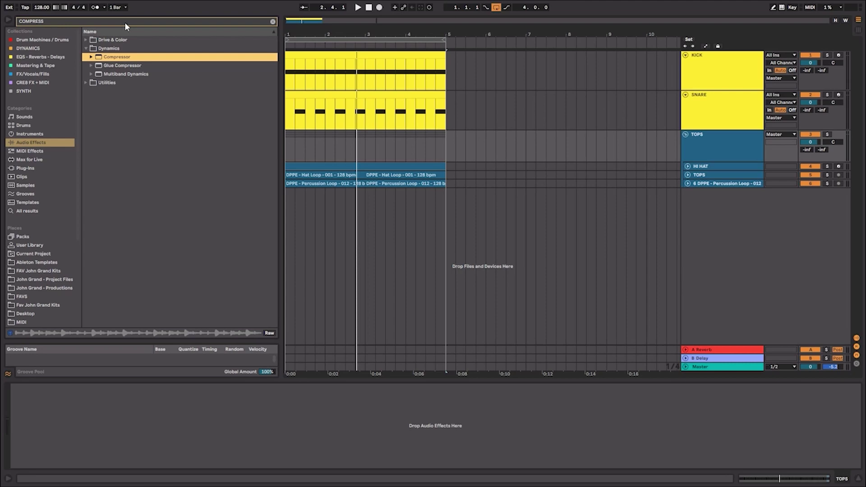
left_click(698, 149)
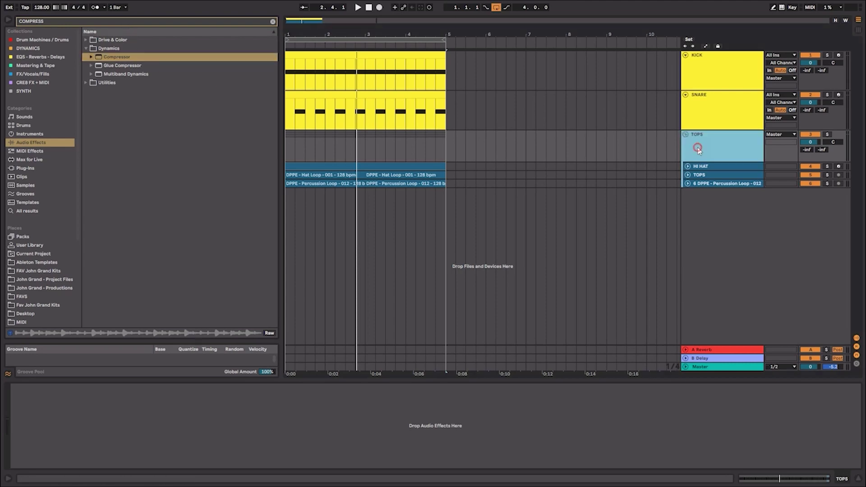
left_click(706, 114)
left_click(711, 149)
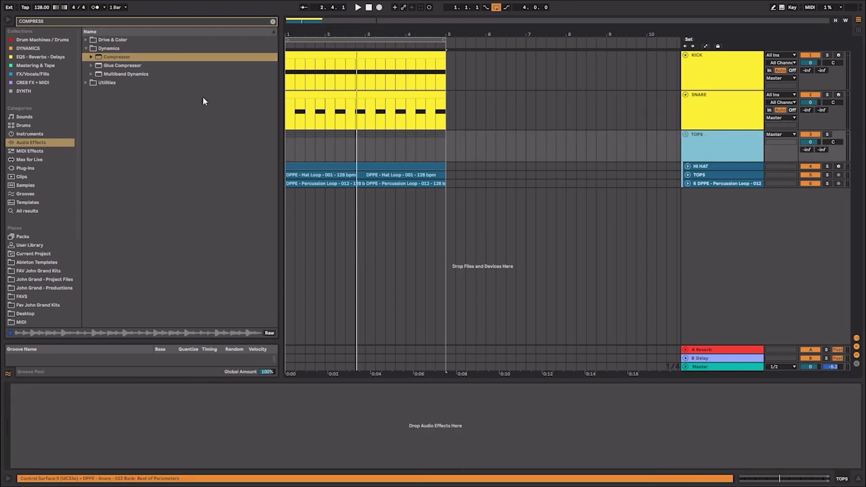
double_click(117, 58)
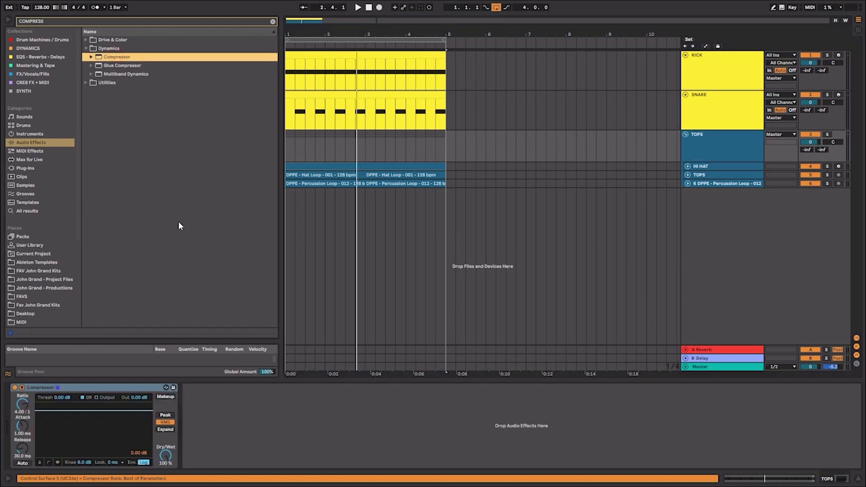
Enable the TOPS Compressor's sidechain with KICK Post FX as its source and turn off the sidechain EQ
left_click(22, 388)
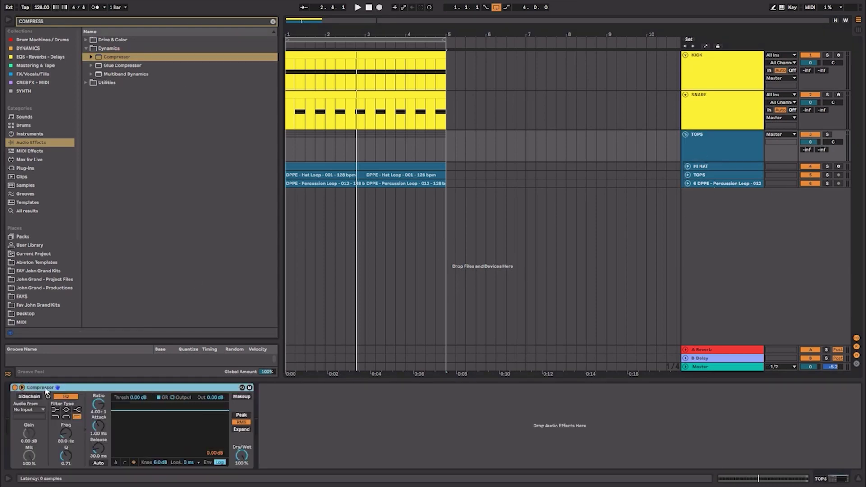
left_click(29, 397)
left_click(38, 410)
left_click(40, 418)
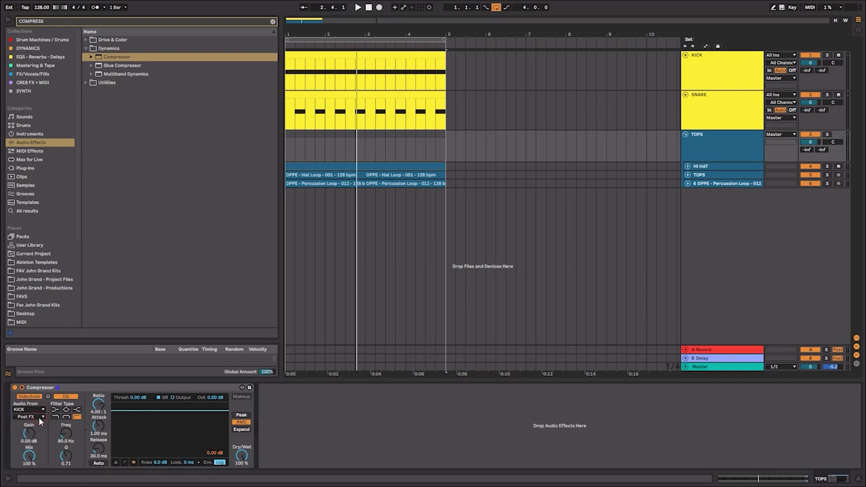
left_click(68, 397)
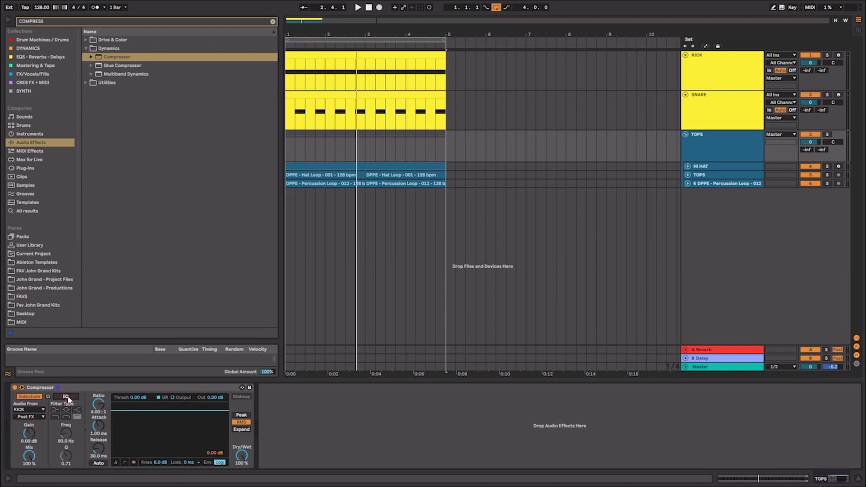
Play the TOPS group soloed, lower its Compressor threshold to -17.1 dB, and unsolo the group
left_click(704, 151)
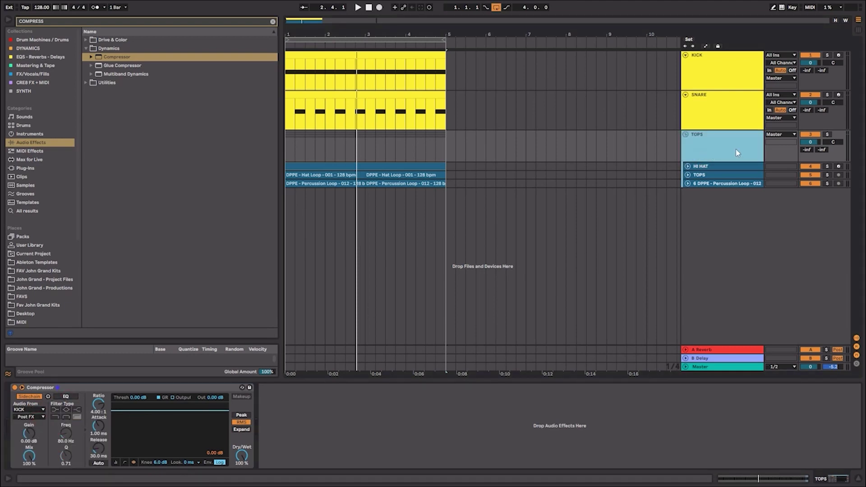
key("s")
key("space")
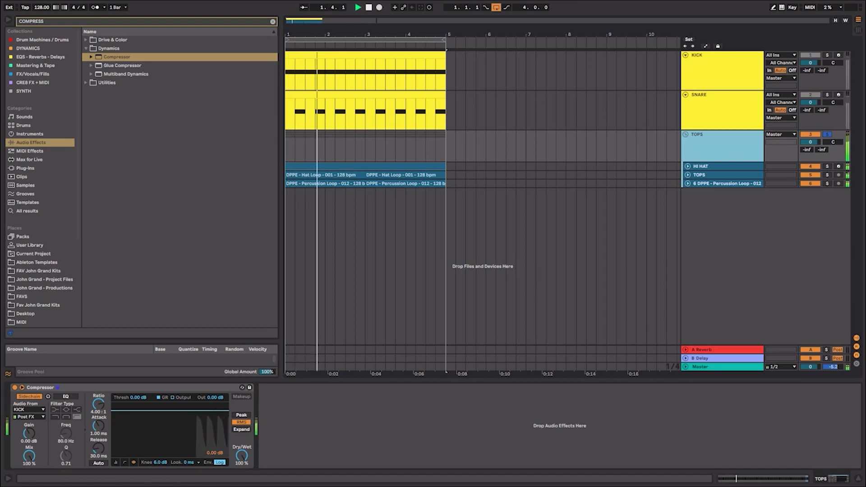
left_click(221, 411)
left_click_drag(221, 410, 221, 435)
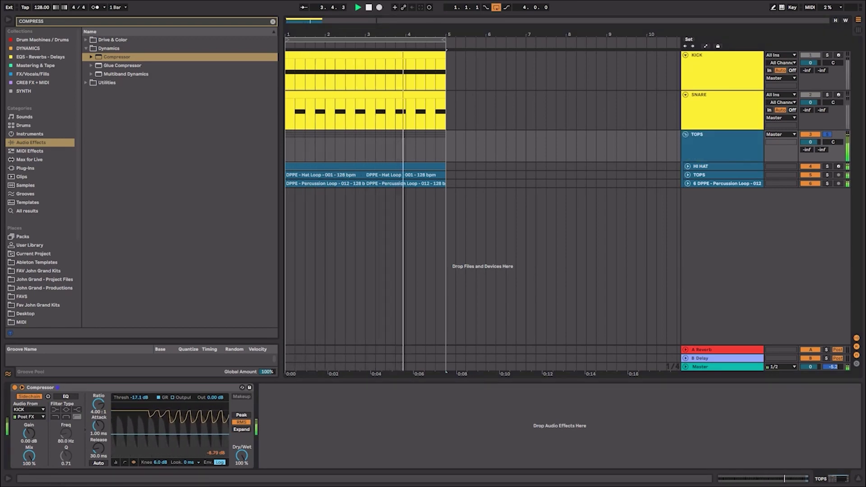
key("s")
Compare the full beat with the TOPS Compressor switched off and on
left_click(15, 388)
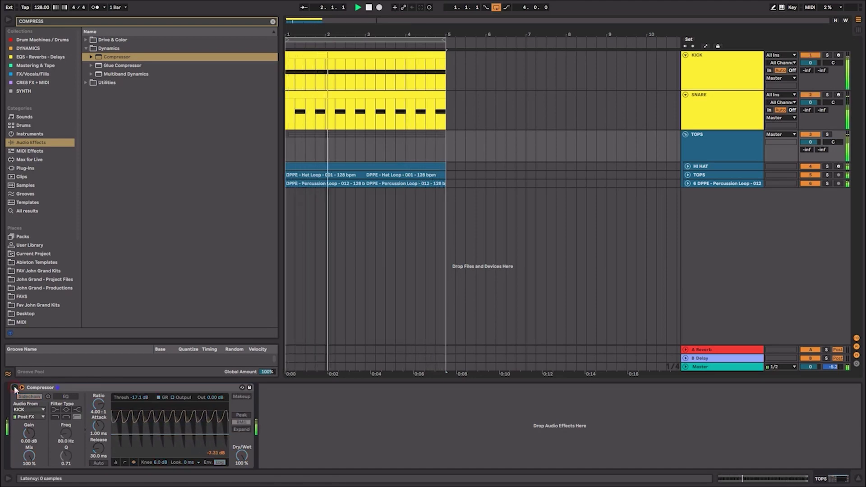
key("space")
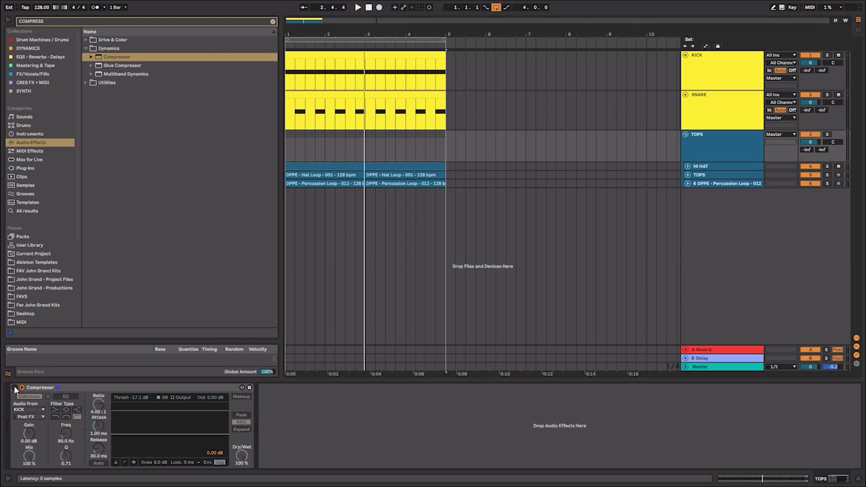
left_click(14, 388)
key("space")
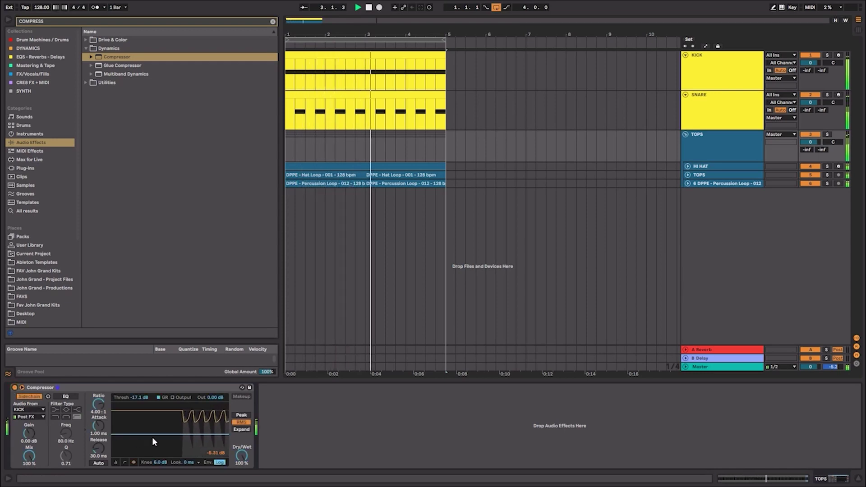
Set the TOPS Compressor's threshold to -14.2 dB and its ratio to 2.10:1 during playback
left_click_drag(152, 434, 153, 430)
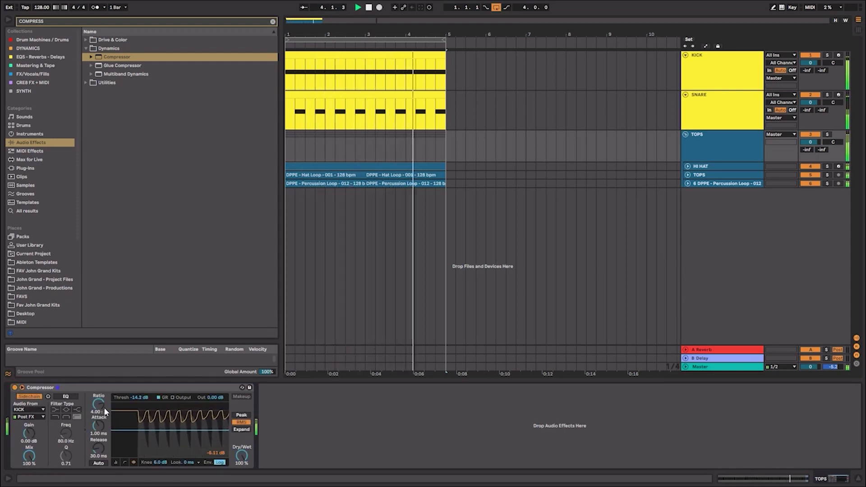
left_click_drag(100, 410, 101, 422)
key("space")
Insert an empty audio track below the percussion loop track inside the TOPS group and fold it
left_click(746, 350)
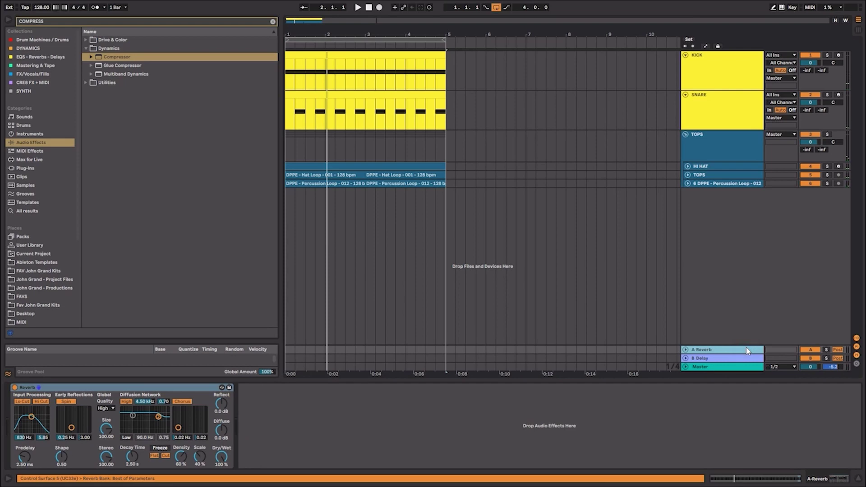
right_click(709, 153)
left_click(690, 141)
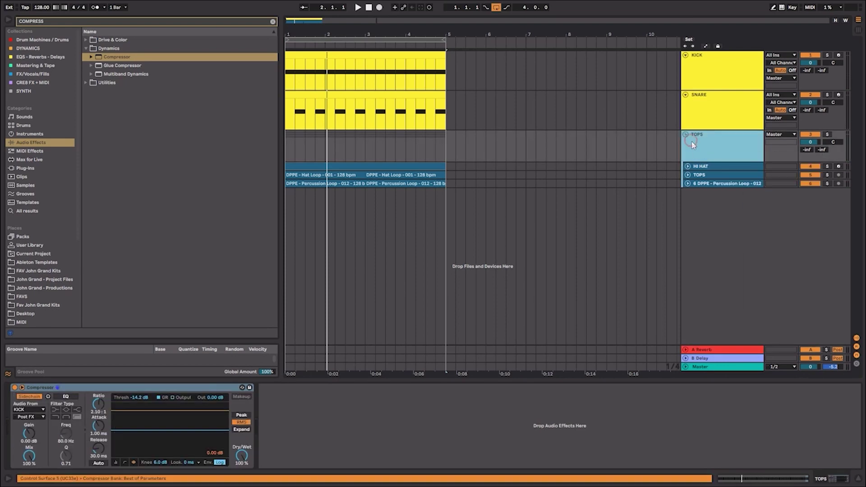
right_click(713, 183)
left_click(752, 248)
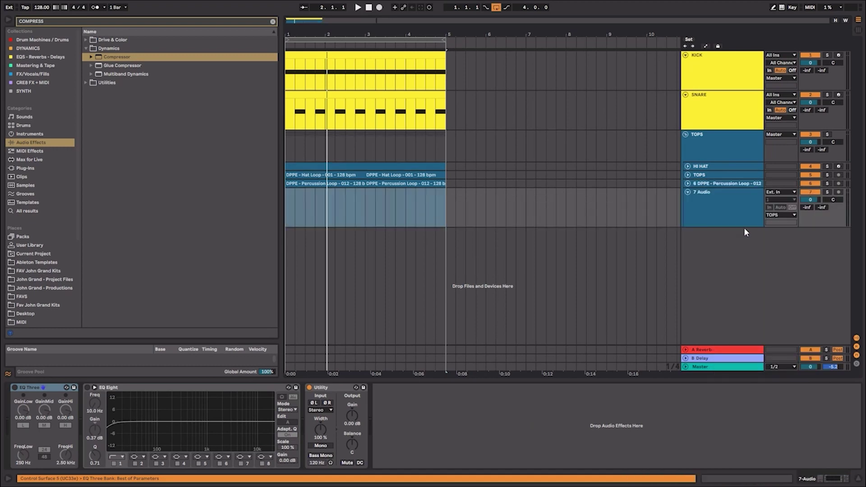
left_click(736, 217)
left_click(688, 192)
Add an audio track below the TOPS group, put it in its own group, and name that group TOPS - FOUND SOUND
left_click(698, 125)
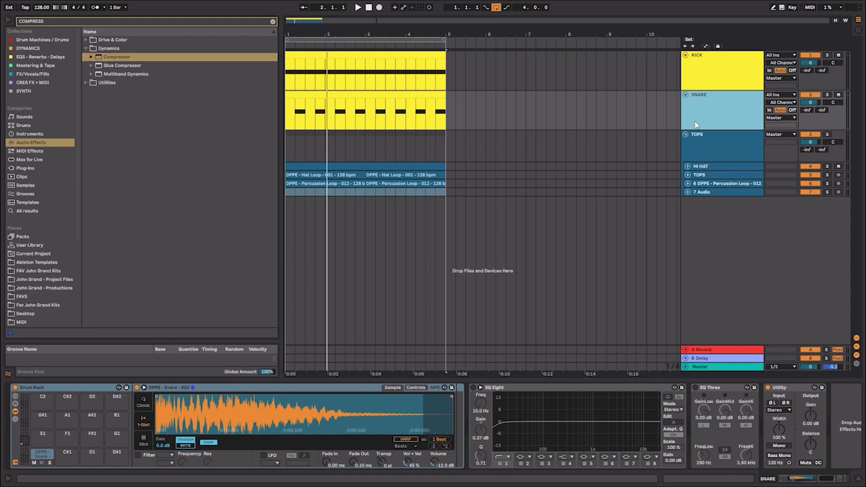
right_click(706, 148)
left_click(712, 205)
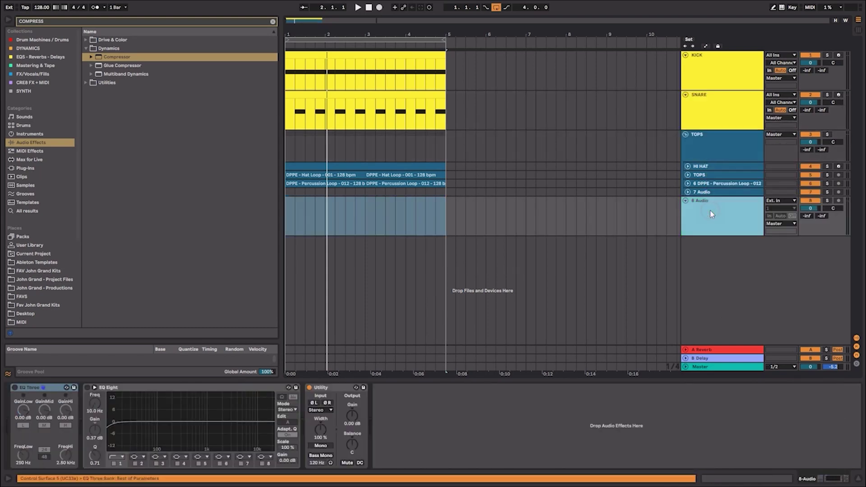
key("ctrl+g")
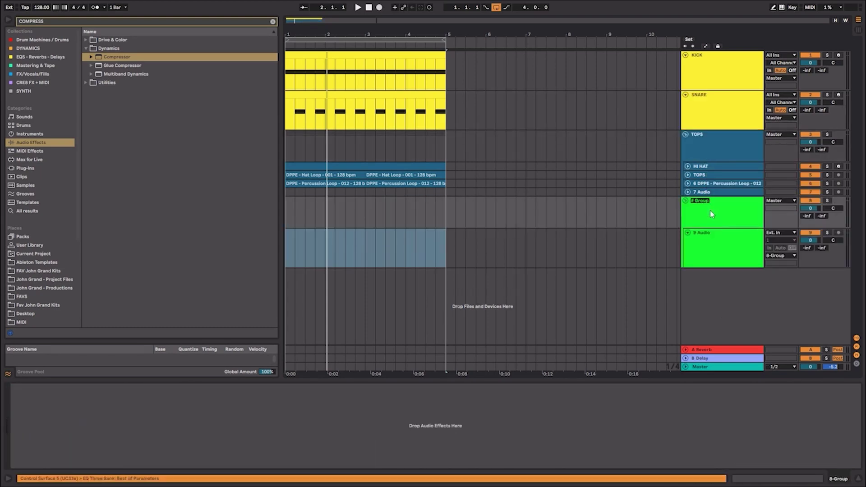
type("TOPS")
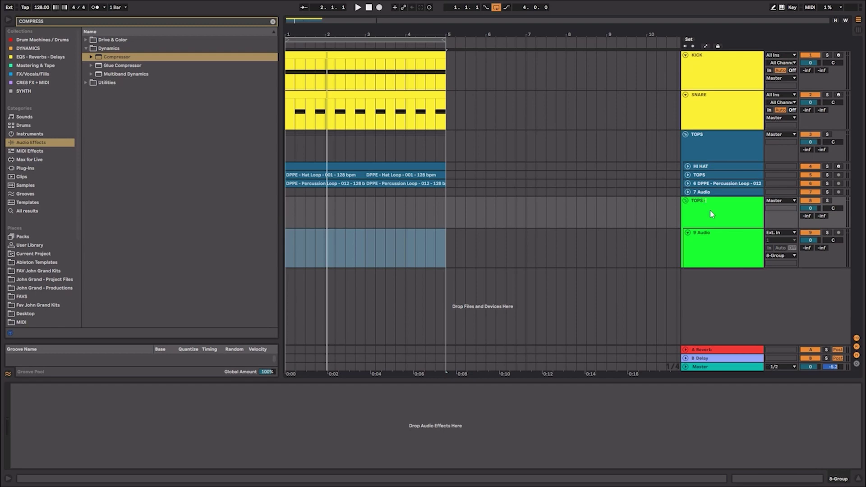
type(" - FOUND SOUND")
key("Return")
Colour the TOPS - FOUND SOUND group pale yellow and assign that colour to its grouped track
right_click(711, 212)
left_click(808, 362)
right_click(732, 209)
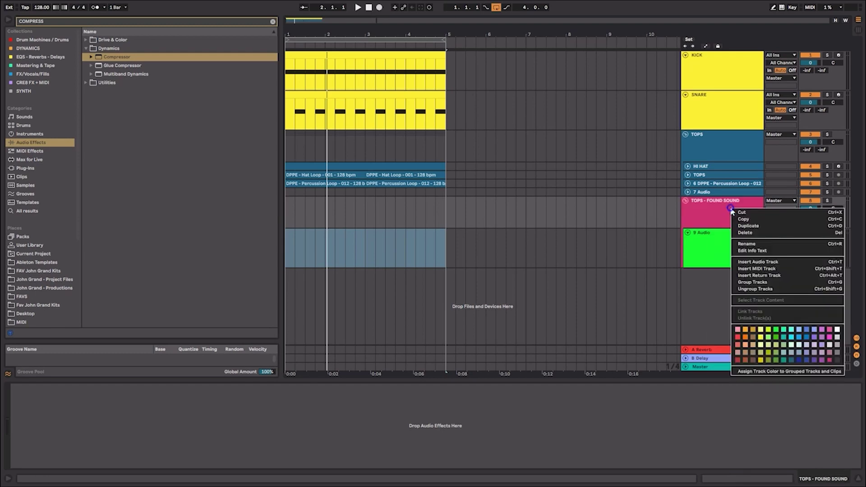
left_click(761, 332)
right_click(722, 206)
left_click(785, 374)
left_click(728, 254)
Clear the effect search and search the samples for FOLEY
left_click(273, 21)
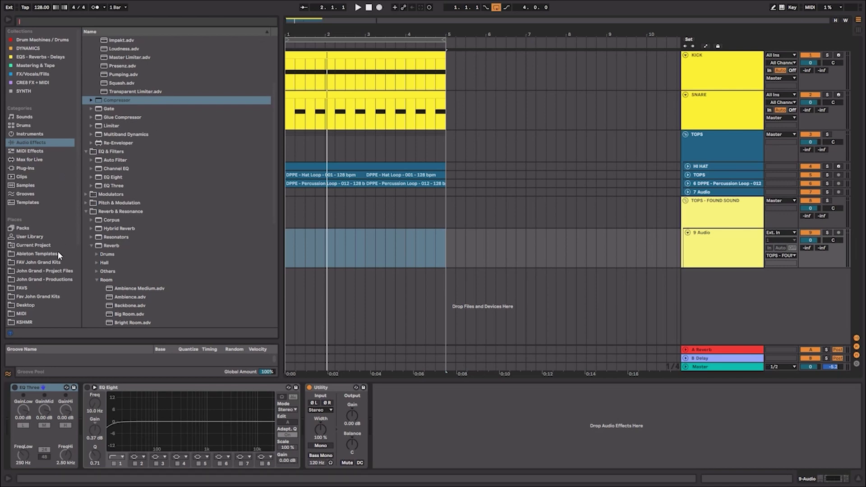
left_click(53, 187)
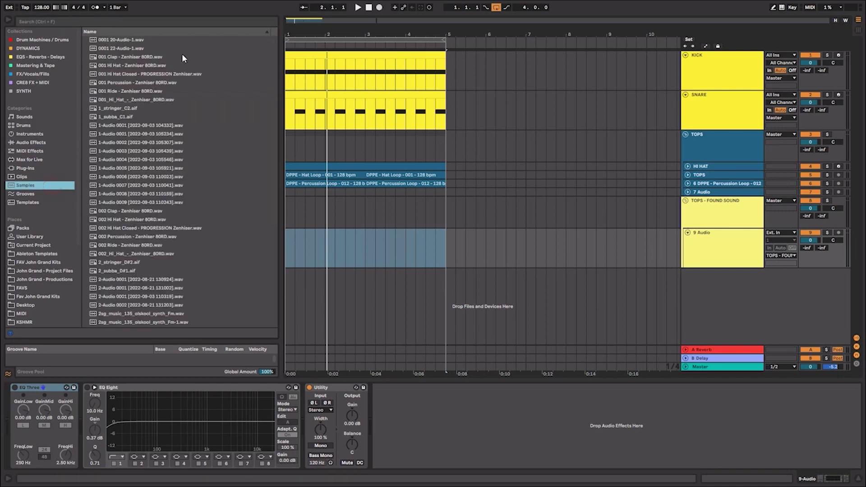
left_click(185, 21)
type("FOLEY")
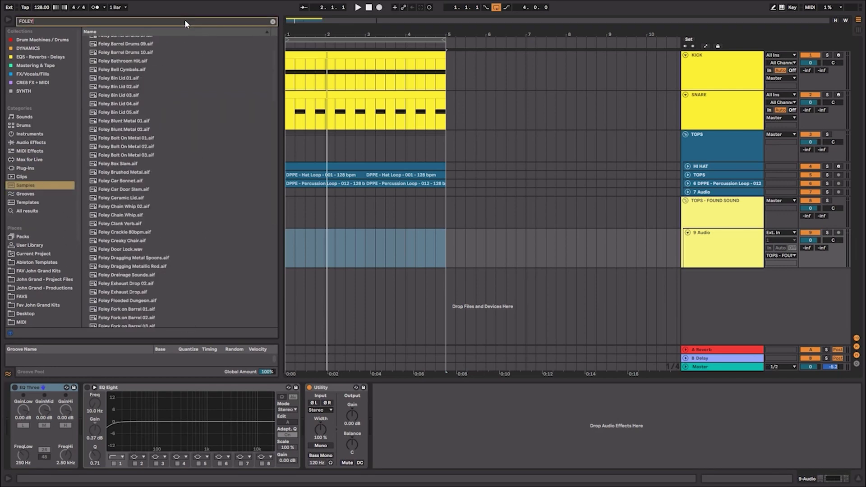
left_click(727, 244)
scroll(170, 180, "down", 2)
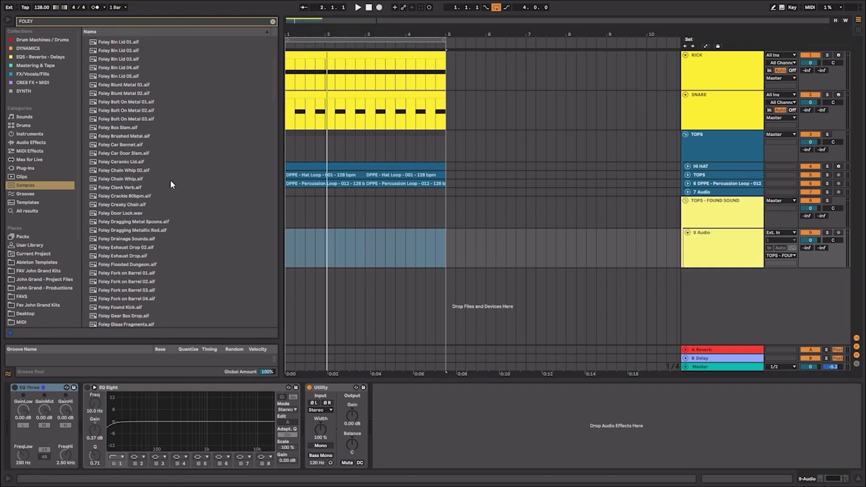
Rename the audio track inside the TOPS - FOUND SOUND group as FOLEY
left_click(721, 250)
left_click(721, 251)
key("ctrl+r")
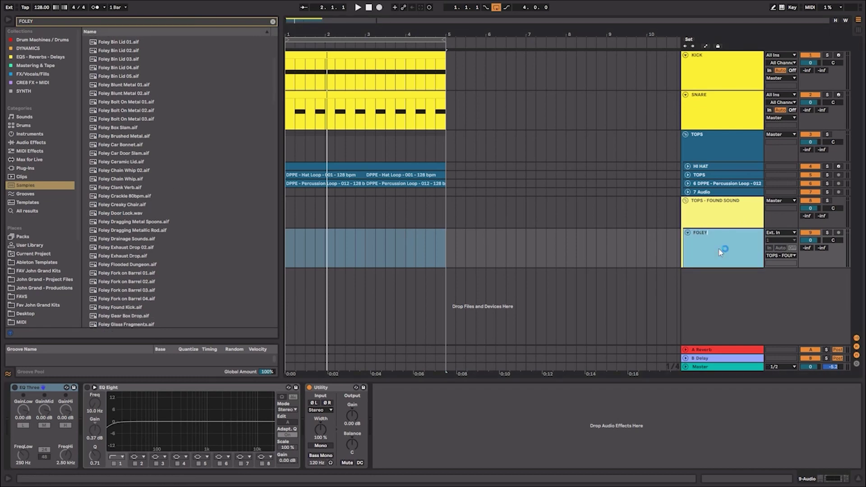
Copy the sidechained Compressor from the TOPS group to the TOPS - FOUND SOUND group
left_click(736, 156)
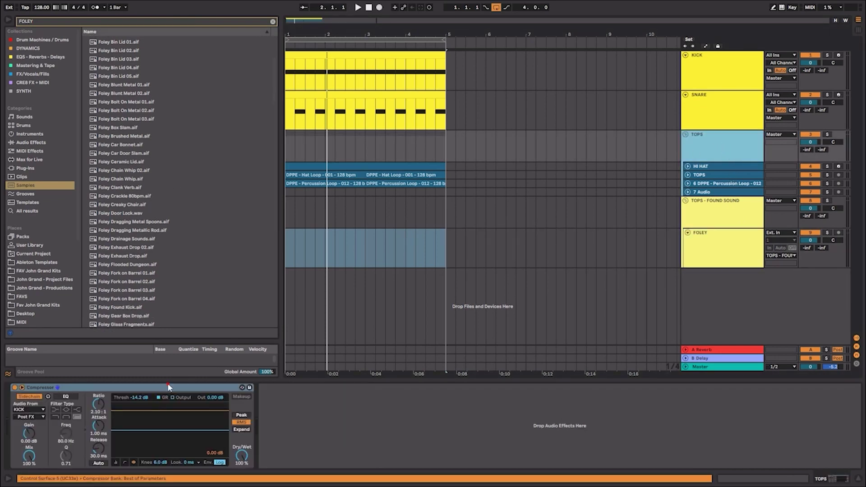
left_click(706, 221)
left_click(108, 388)
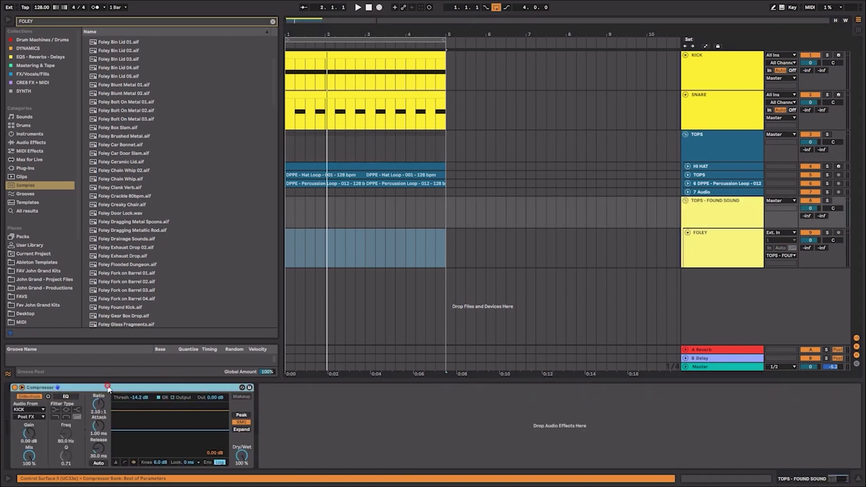
left_click(710, 140)
left_click(711, 215)
Audition Foley Machine Shop Percussion 66.aif and fill four bars of the FOLEY track with repeated copies of it
scroll(144, 187, "down", 20)
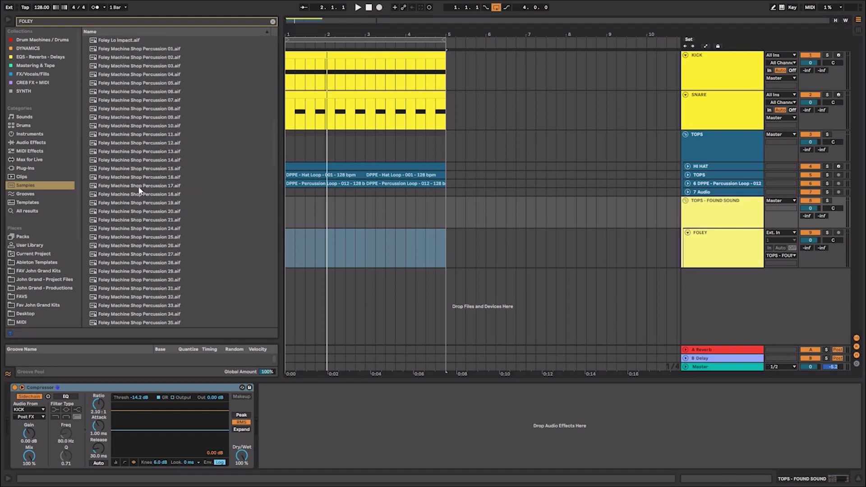
scroll(172, 193, "down", 10)
scroll(174, 197, "down", 2)
key("space")
left_click(143, 199)
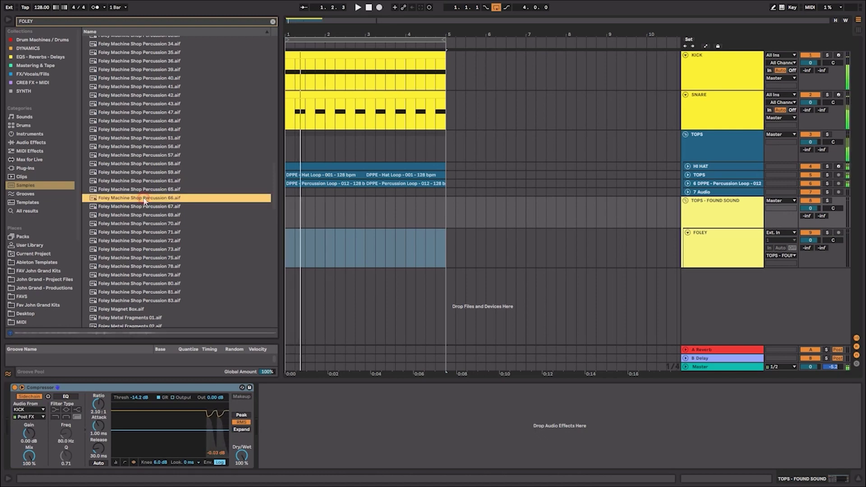
left_click_drag(261, 239, 303, 233)
key("ctrl+d")
key("ctrl+d")
key("ctrl+d")
key("ctrl+d")
key("ctrl+d")
key("ctrl+d")
key("ctrl+d")
Duplicate the FOLEY track together with its clips
left_click(699, 254)
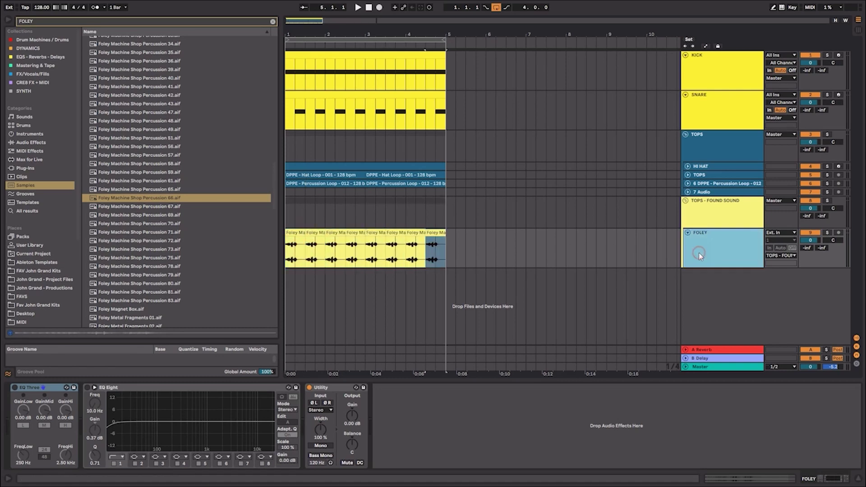
key("ctrl+d")
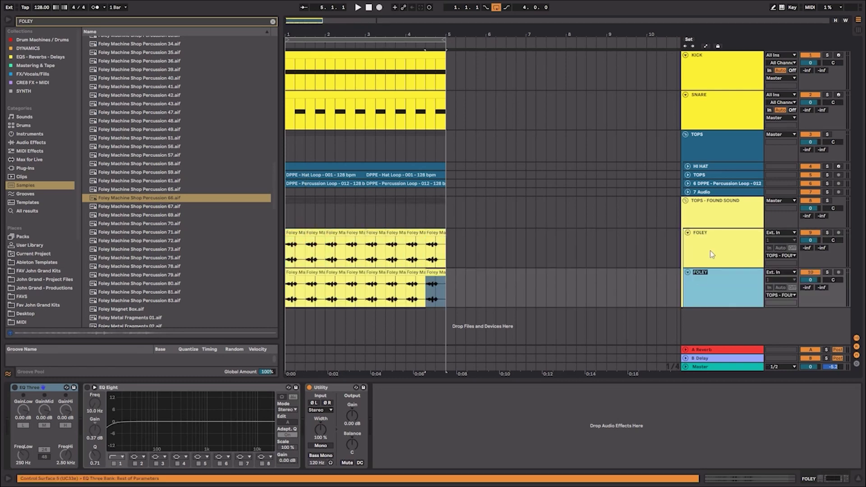
Clear the clips from the lower FOLEY track, audition machine shop samples and place Foley Machine Shop Percussion 35.aif at its start
left_click_drag(501, 288, 286, 285)
key("Delete")
left_click(161, 233)
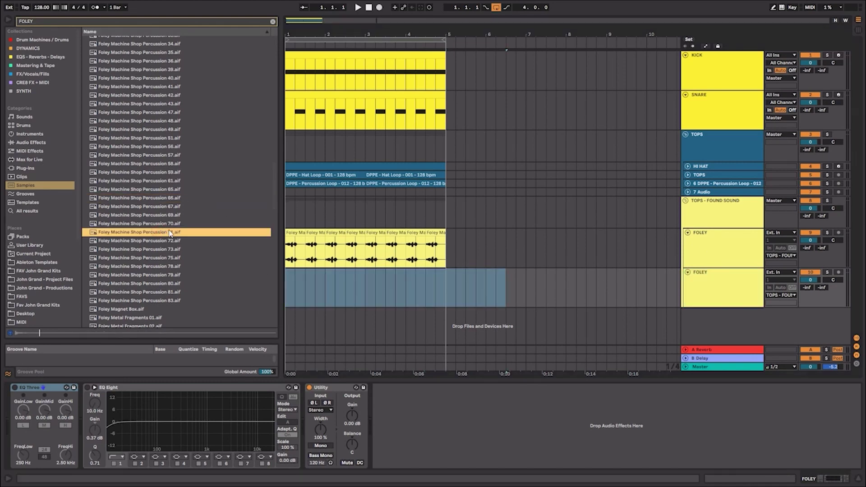
left_click(148, 250)
scroll(156, 190, "up", 2)
left_click(155, 178)
scroll(154, 179, "up", 3)
left_click(154, 180)
scroll(154, 181, "up", 3)
left_click_drag(164, 247, 293, 273)
key("ctrl+d")
key("ctrl+d")
key("ctrl+d")
key("ctrl+d")
key("ctrl+d")
key("ctrl+d")
key("ctrl+d")
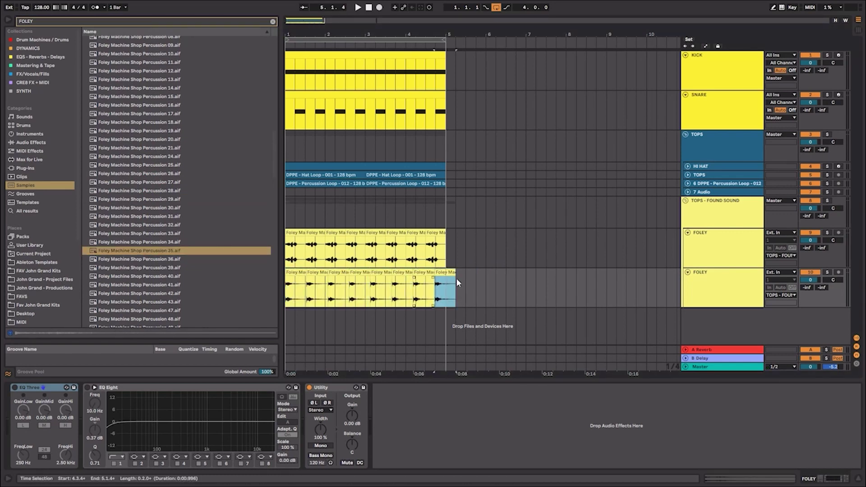
key("ctrl+z")
key("ctrl+z")
key("ctrl+z")
key("ctrl+z")
key("ctrl+z")
key("ctrl+z")
key("ctrl+z")
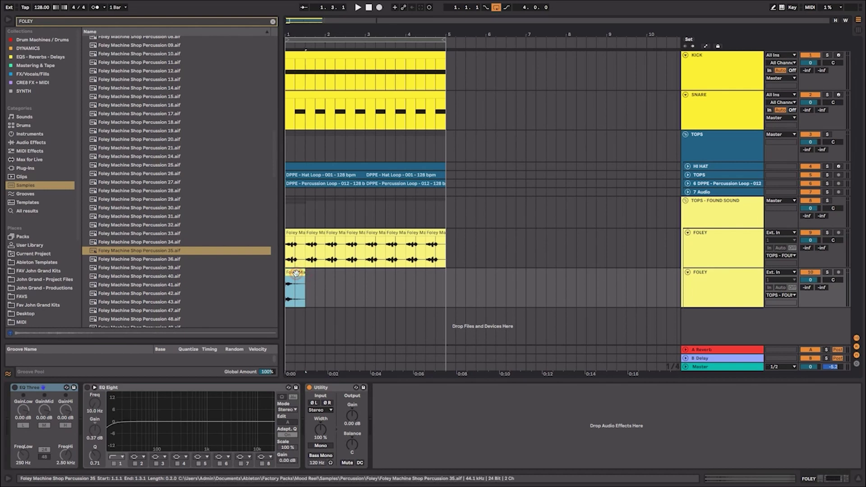
Fill four bars of the lower FOLEY track with repeated two-beat copies of the Foley Machine Shop Percussion 35 clip
key("ctrl+d")
key("ctrl+d")
key("ctrl+d")
key("ctrl+d")
key("ctrl+d")
key("ctrl+d")
key("ctrl+d")
Add an audio track below the FOLEY tracks, audition more foley samples and place Foley Shaker 01.aif at its start
left_click(724, 293)
key("ctrl+t")
scroll(173, 217, "down", 12)
left_click(173, 217)
scroll(173, 217, "down", 3)
left_click(173, 217)
scroll(173, 217, "down", 1)
scroll(173, 217, "down", 3)
left_click(172, 216)
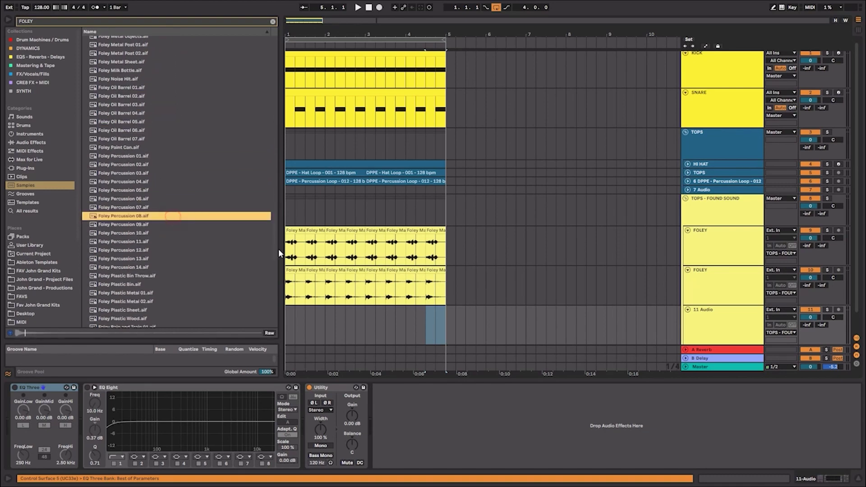
left_click(109, 242)
scroll(118, 243, "down", 4)
left_click(119, 246)
scroll(120, 246, "down", 3)
left_click(119, 246)
scroll(120, 246, "down", 2)
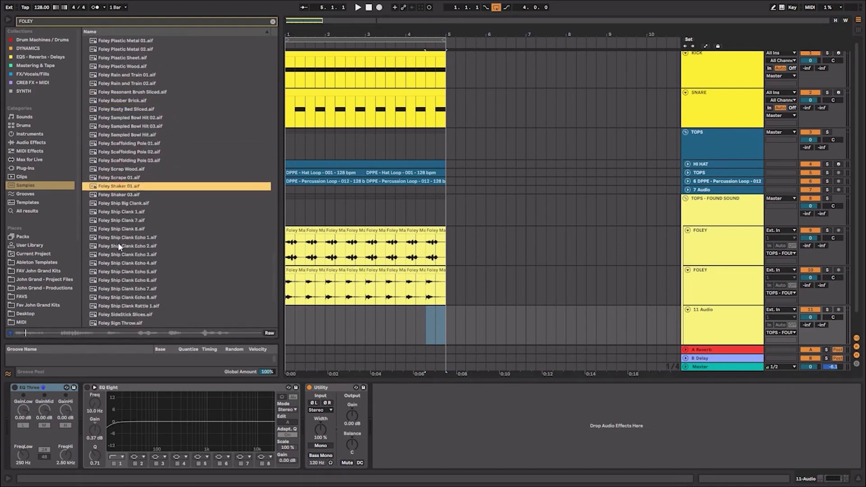
left_click_drag(131, 188, 298, 321)
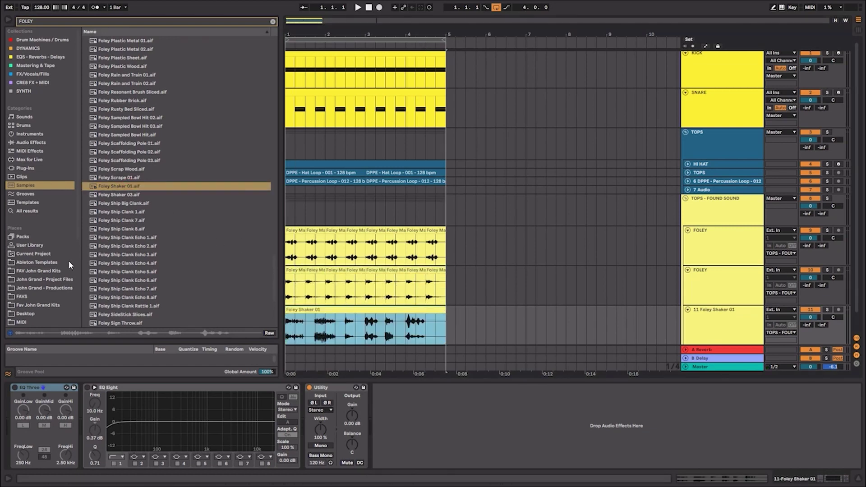
Clear the FOLEY search and open the JGK 2021 recordings in the Found Sound folder of the Samples place
scroll(64, 262, "down", 3)
left_click(41, 293)
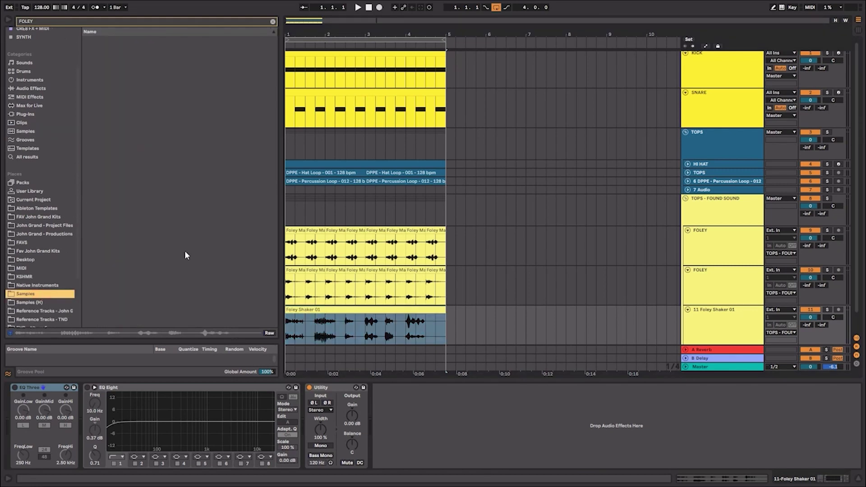
left_click(273, 22)
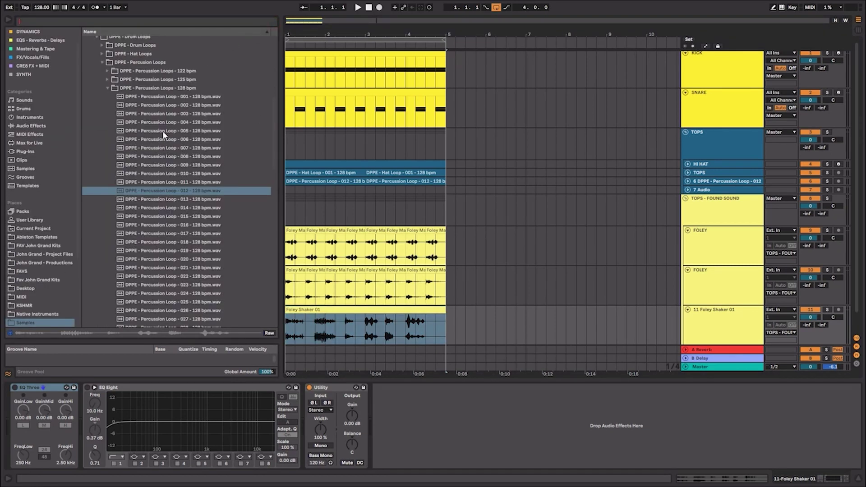
left_click_drag(275, 135, 275, 98)
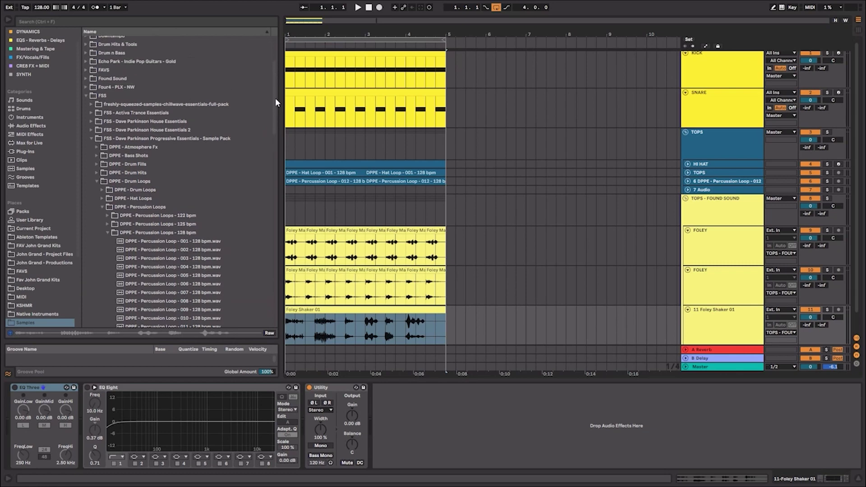
left_click(86, 79)
left_click(92, 95)
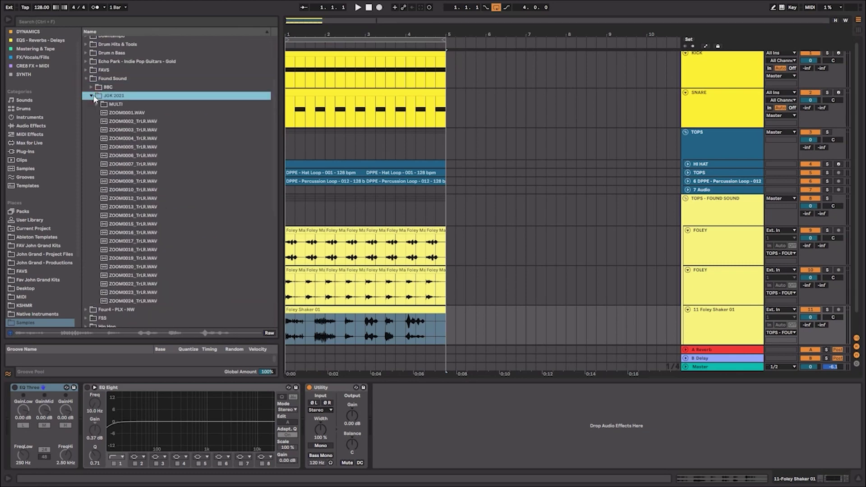
left_click(96, 105)
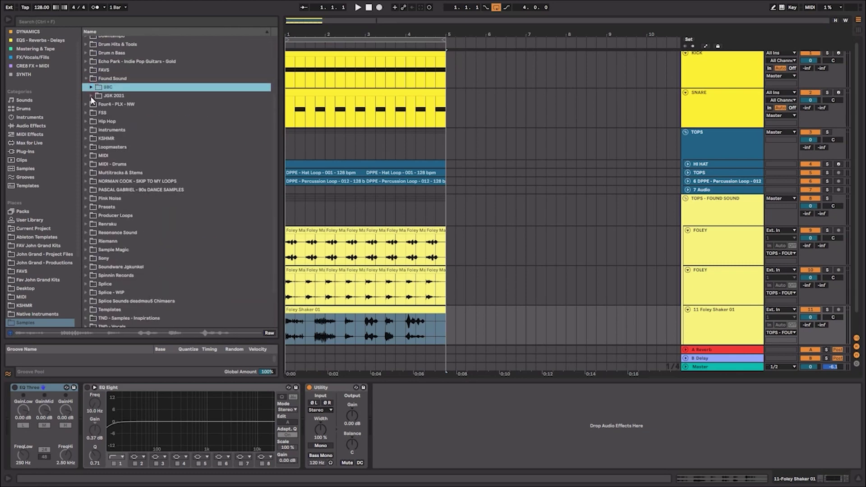
left_click(96, 104)
left_click(96, 104)
left_click(96, 104)
scroll(201, 249, "down", 2)
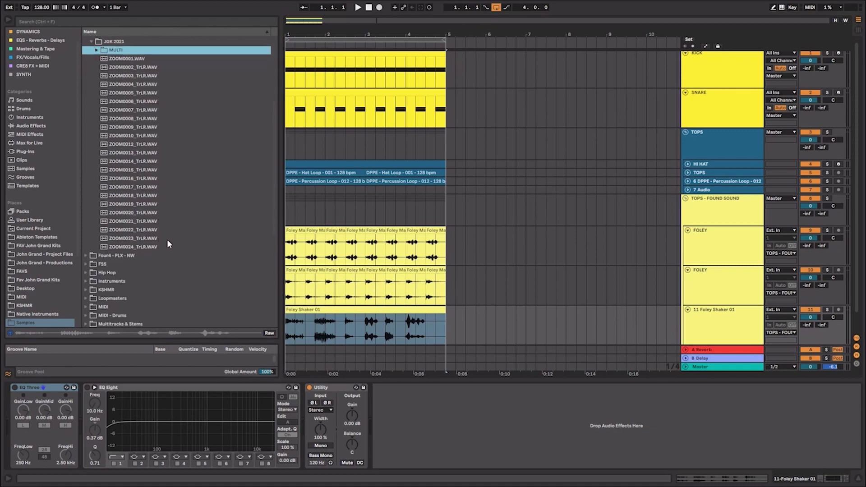
Insert a new audio track below the Foley Shaker 01 track
left_click(702, 330)
scroll(709, 301, "down", 1)
key("ctrl+t")
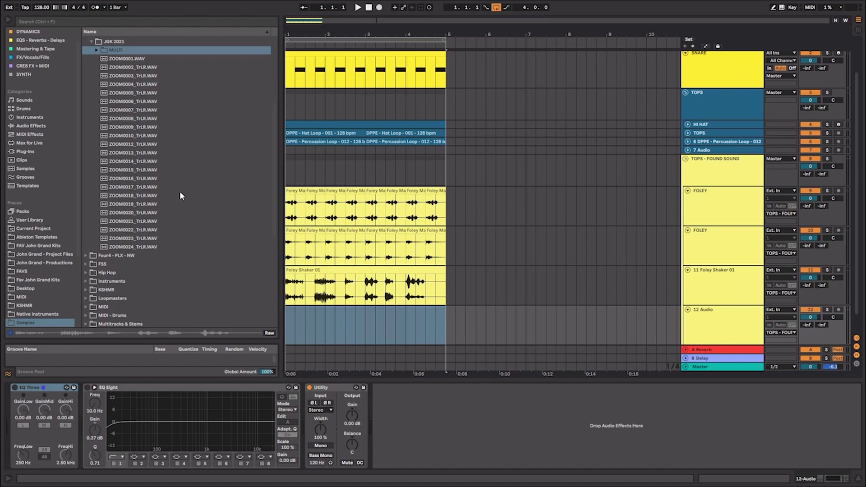
Audition the ZOOM field recordings and place ZOOM0024_TrLR.WAV at the start of the new audio track
left_click(144, 196)
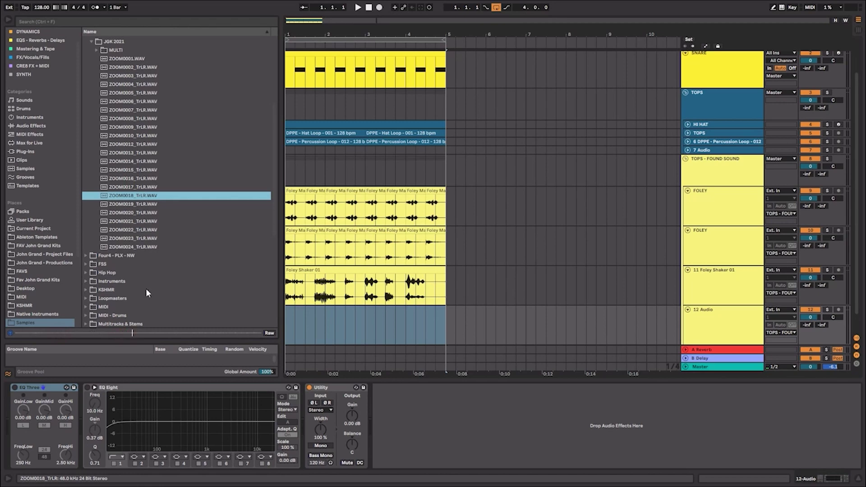
key("Down")
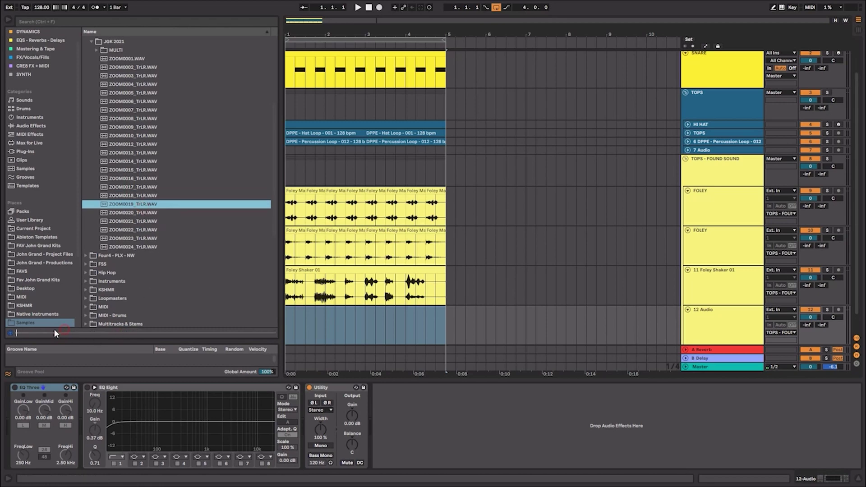
left_click(128, 161)
left_click(127, 144)
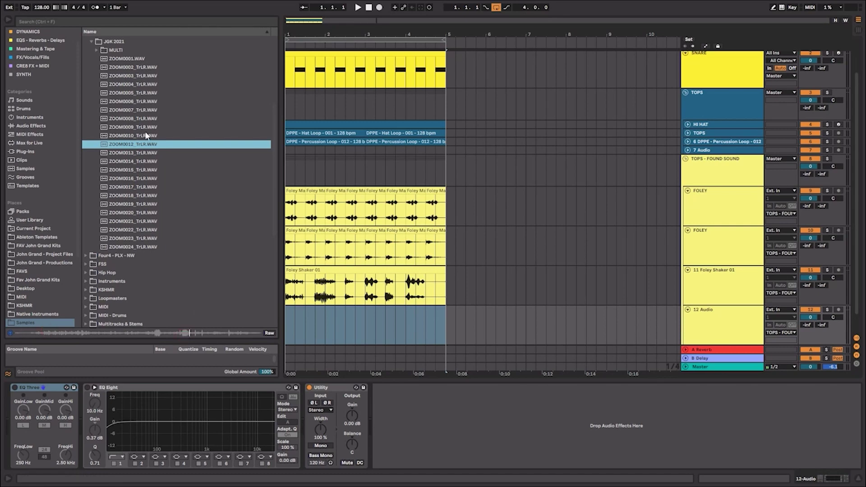
key("Up")
key("Up")
key("Up")
key("Up")
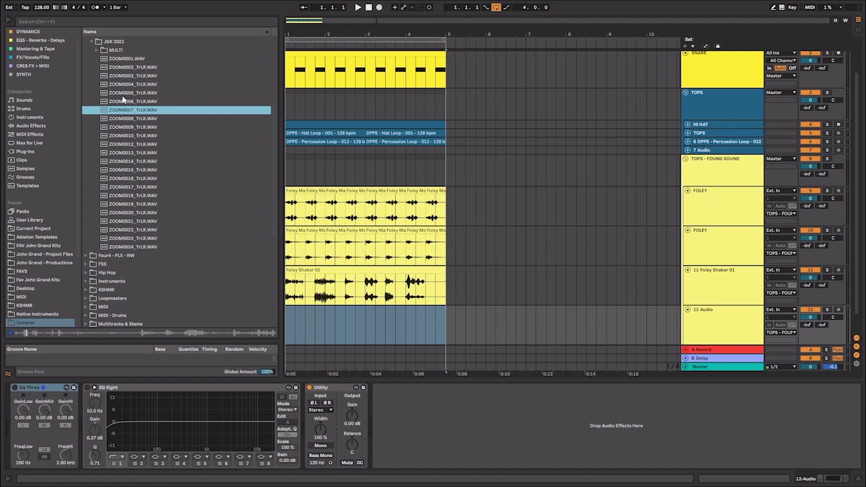
key("Up")
key("Up")
left_click(129, 247)
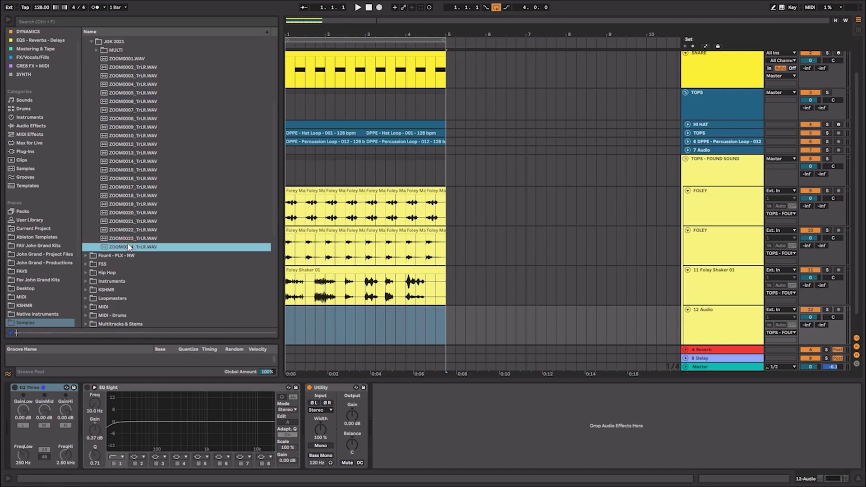
left_click_drag(302, 335, 298, 332)
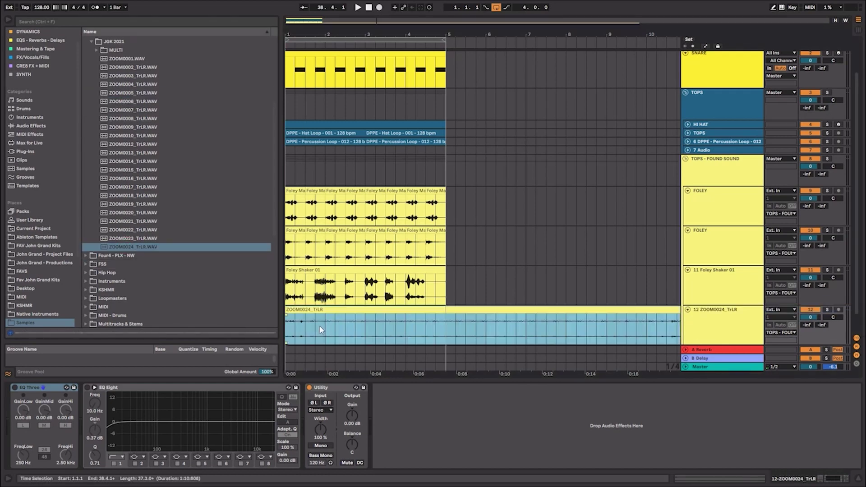
Split the ZOOM0024_TrLR clip at bar 5 and delete the part beyond the four-bar loop
left_click(441, 328)
key("ctrl+e")
left_click(426, 312)
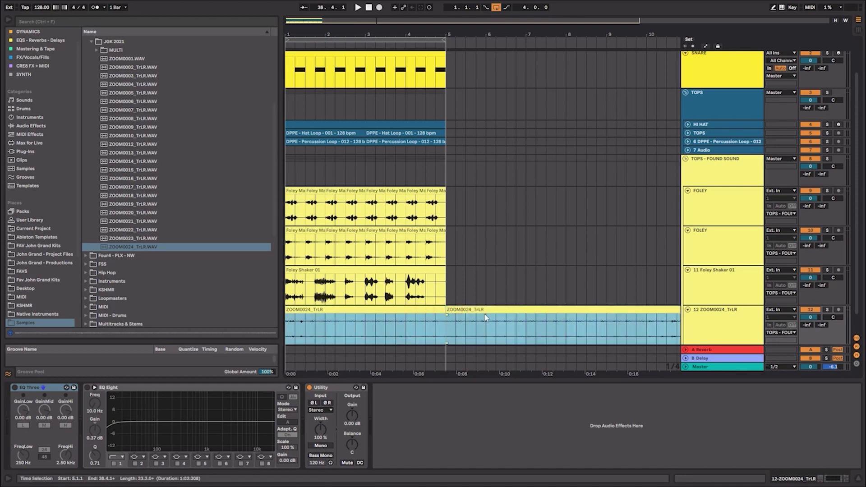
left_click(486, 317)
key("Delete")
Deactivate both FOLEY tracks and the Foley Shaker 01 track, and solo the TOPS - FOUND SOUND group
left_click(728, 199)
left_click(723, 278, "shift")
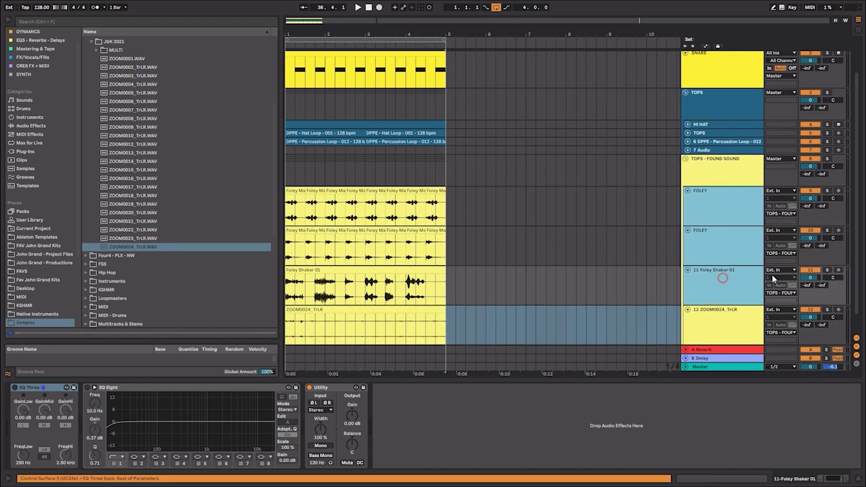
left_click(729, 166)
left_click(700, 324)
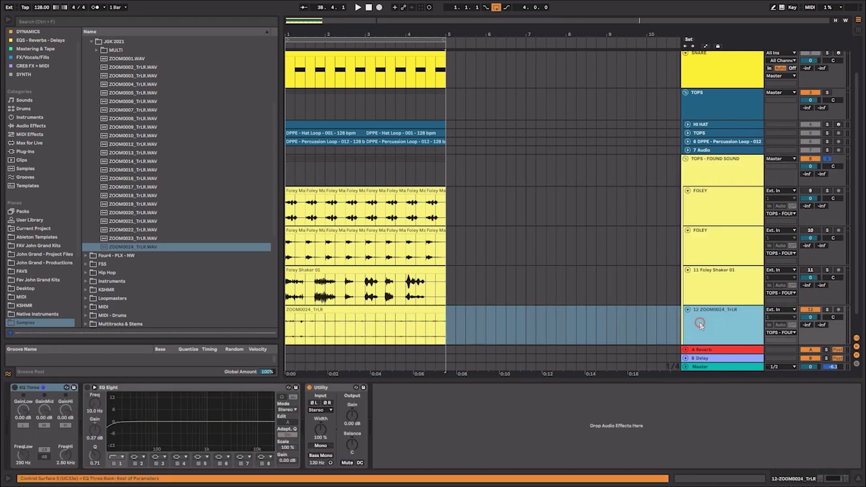
Play the ZOOM0024_TrLR clip and raise its track's Utility gain to 13.3 dB
left_click(380, 310)
key("space")
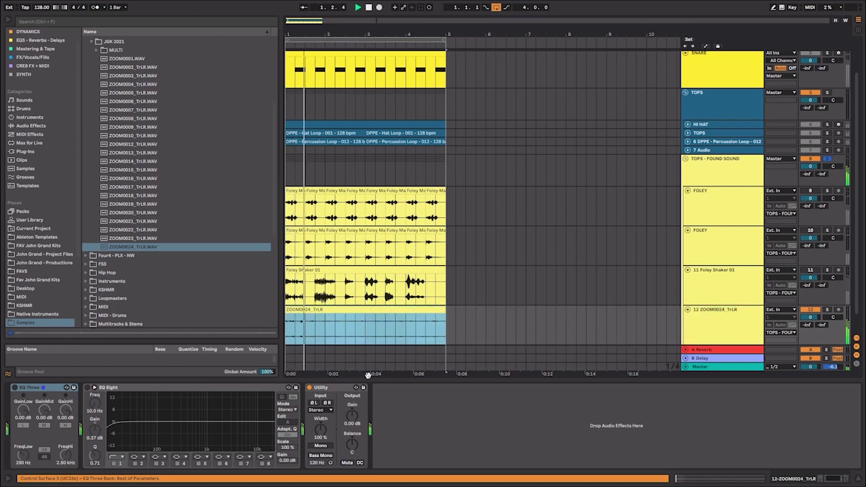
left_click_drag(353, 416, 352, 388)
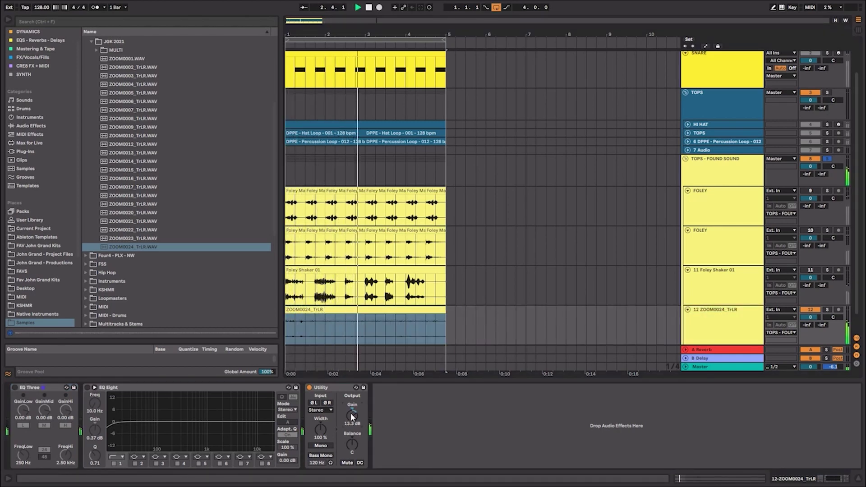
left_click(721, 331)
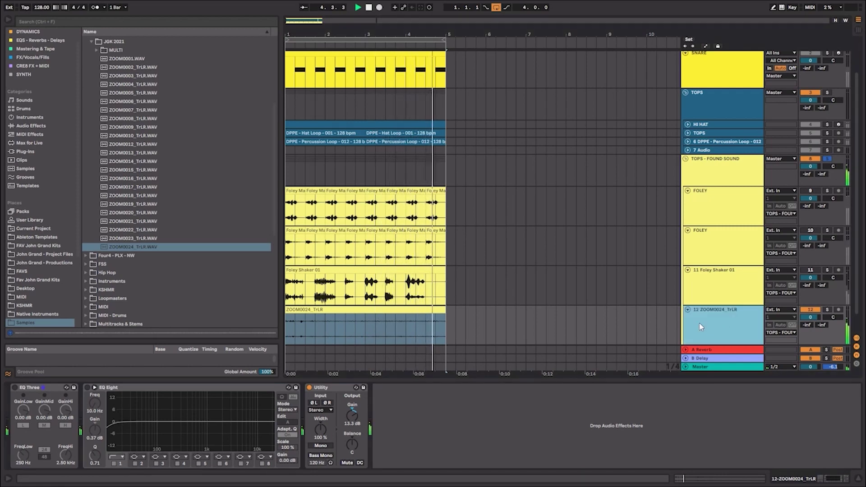
scroll(685, 325, "up", 3)
scroll(725, 221, "down", 4)
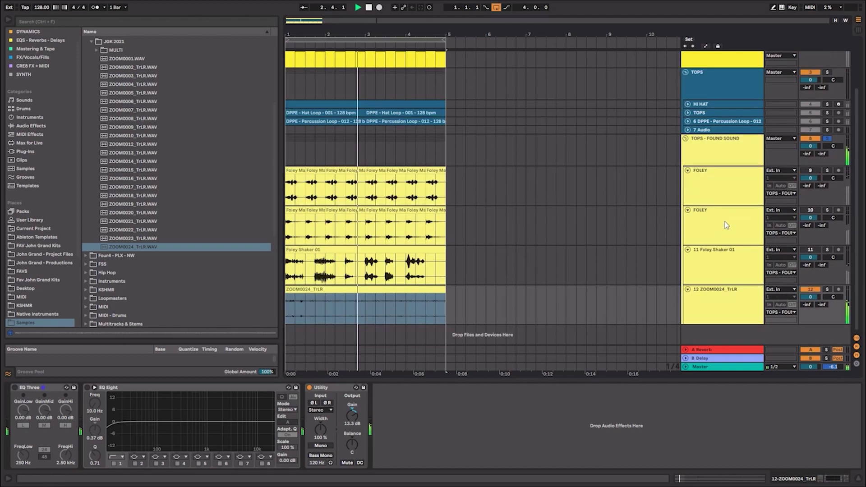
Load the OTT preset onto the ZOOM0024_TrLR track and set its Time to 1000 % and overall output to 0.70 dB during playback
left_click(731, 160)
left_click(728, 301)
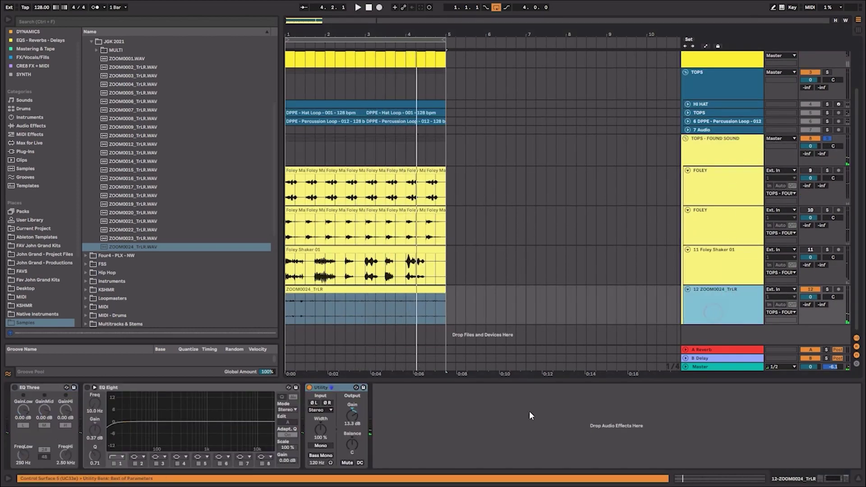
left_click(69, 134)
left_click(64, 127)
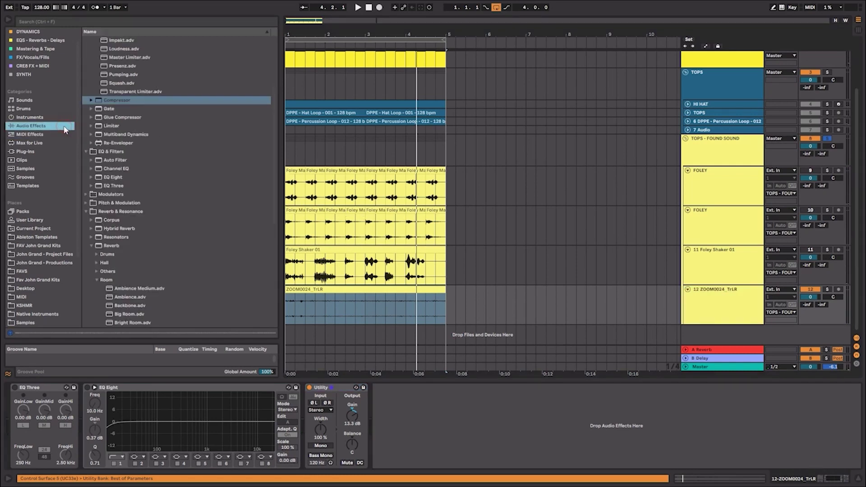
left_click(201, 21)
type("OTT")
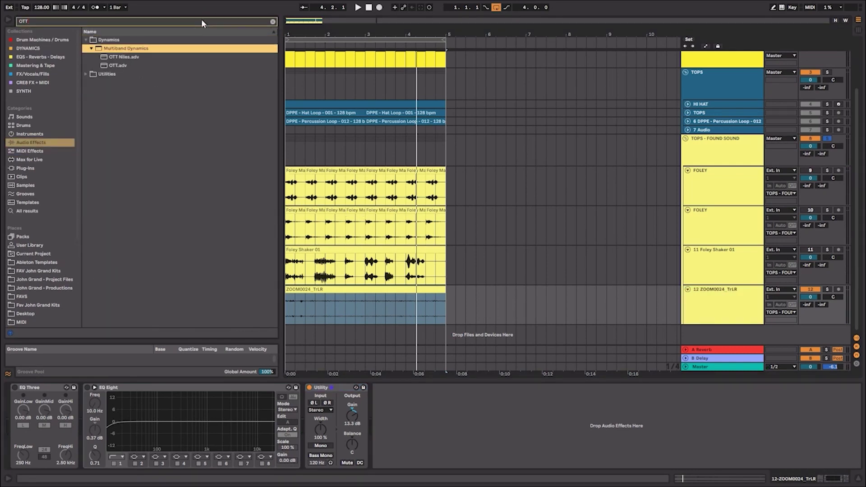
key("Down")
key("Down")
key("Return")
key("space")
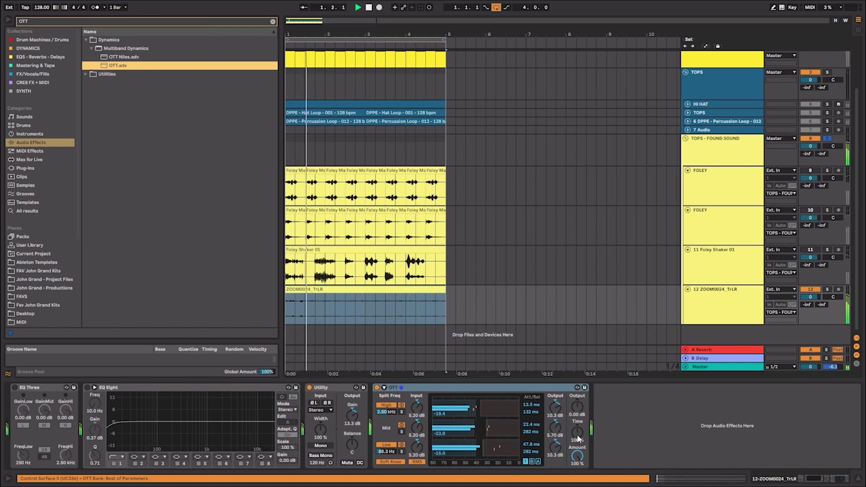
left_click_drag(578, 436, 578, 404)
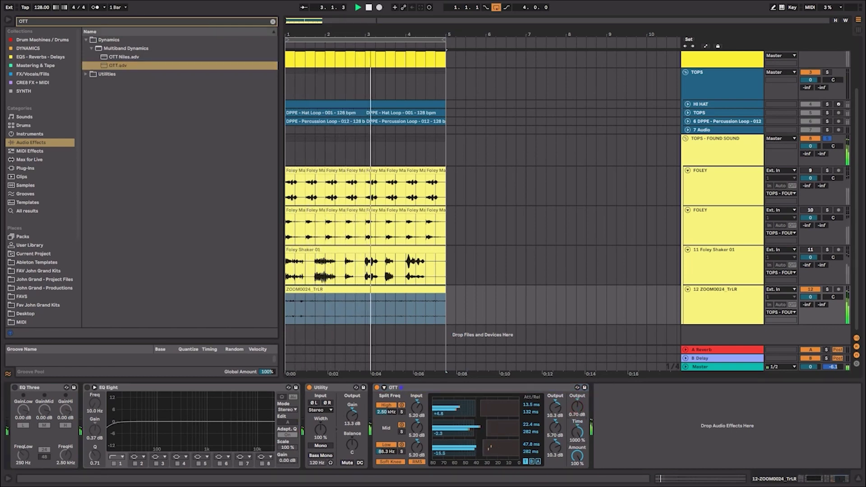
Enable warping on the ZOOM0024_TrLR clip in Beats mode and quantize its audio to 1/16 at 100 %
double_click(315, 291)
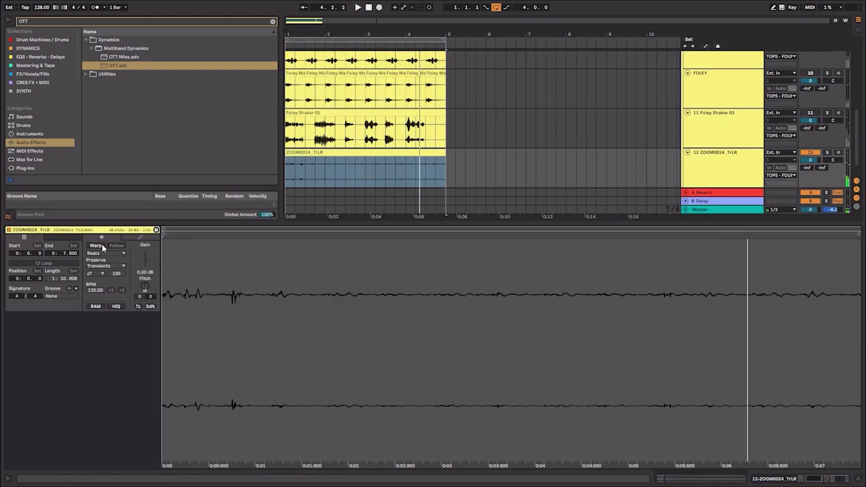
left_click(95, 245)
left_click(120, 255)
left_click(120, 255)
left_click(192, 236)
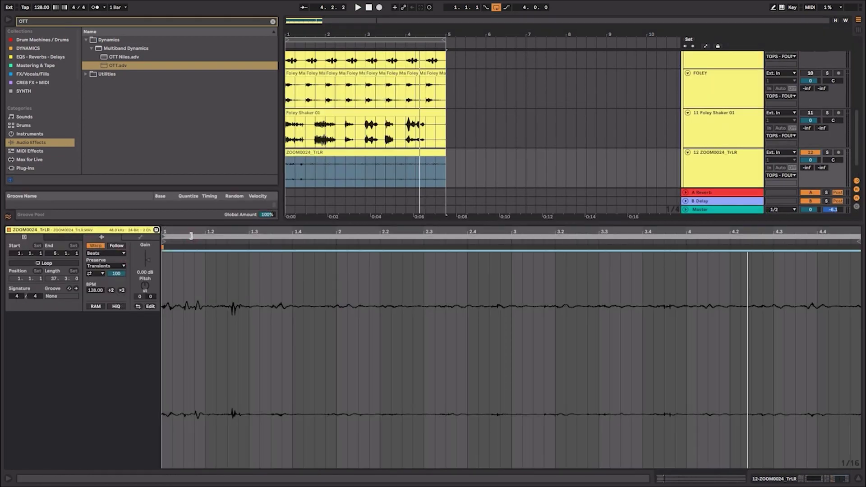
key("ctrl+shift+u")
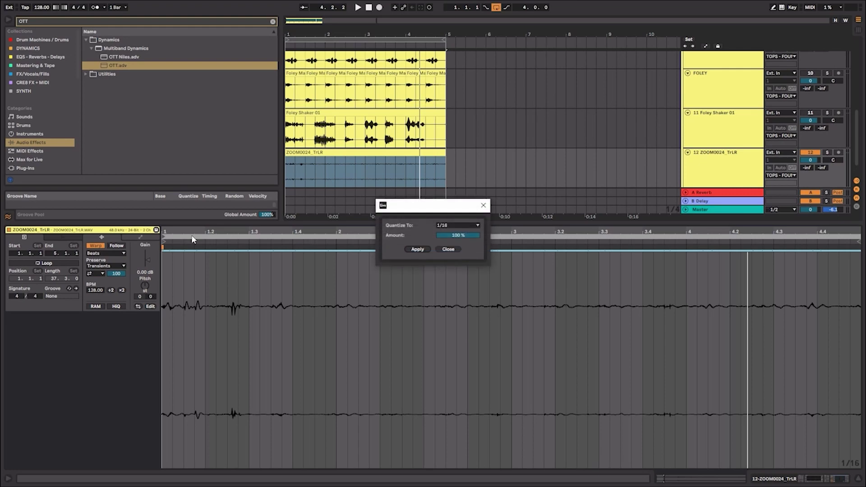
left_click(418, 249)
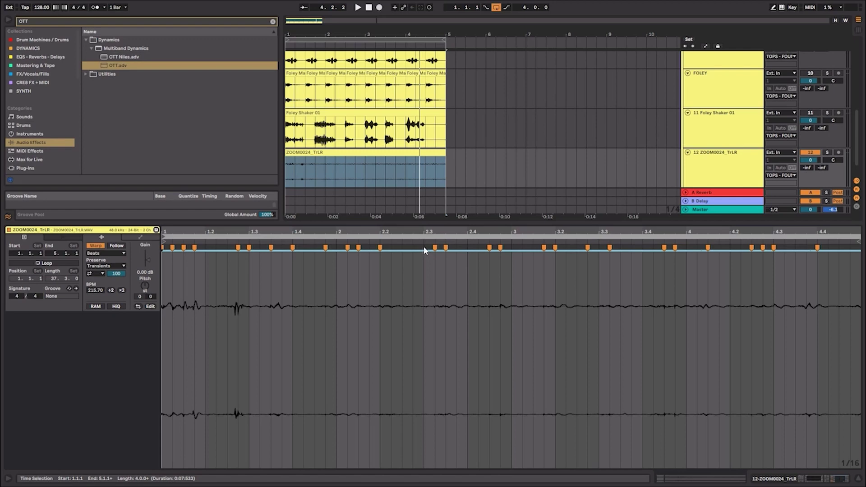
Move EQ Eight behind OTT on the ZOOM0024_TrLR track, and set OTT's low band to -24.0 dB input and 21.2 dB output
key("space")
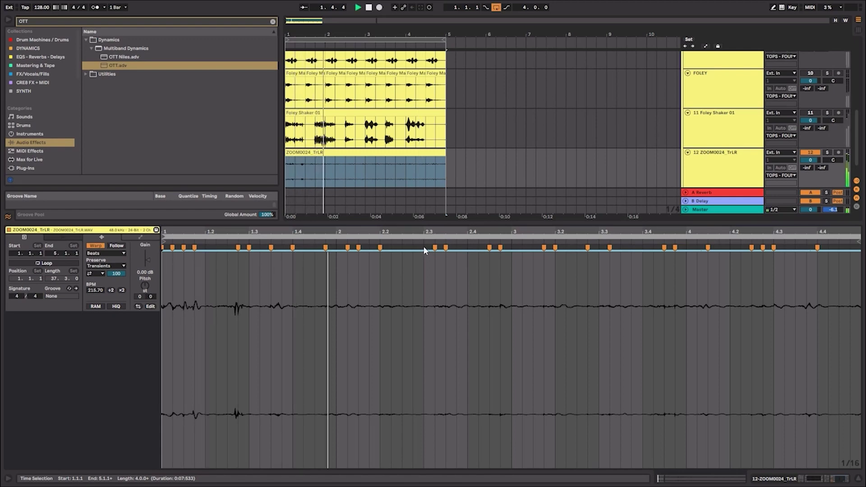
key("shift+Tab")
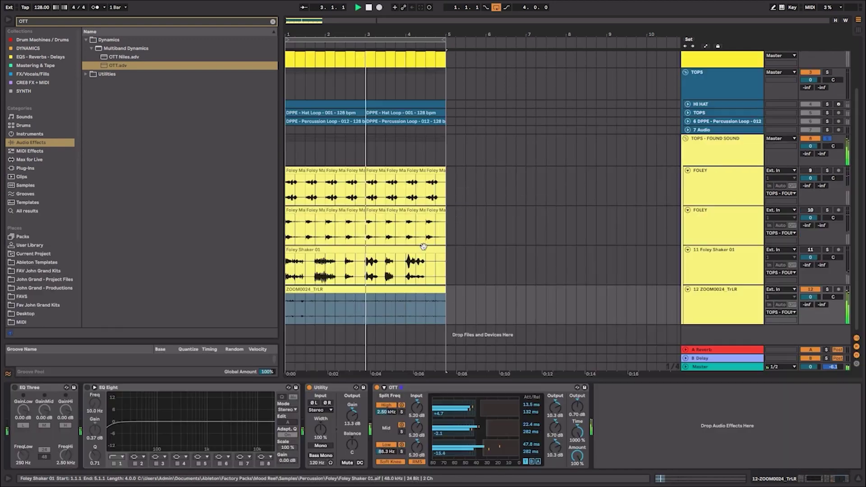
left_click_drag(239, 387, 677, 397)
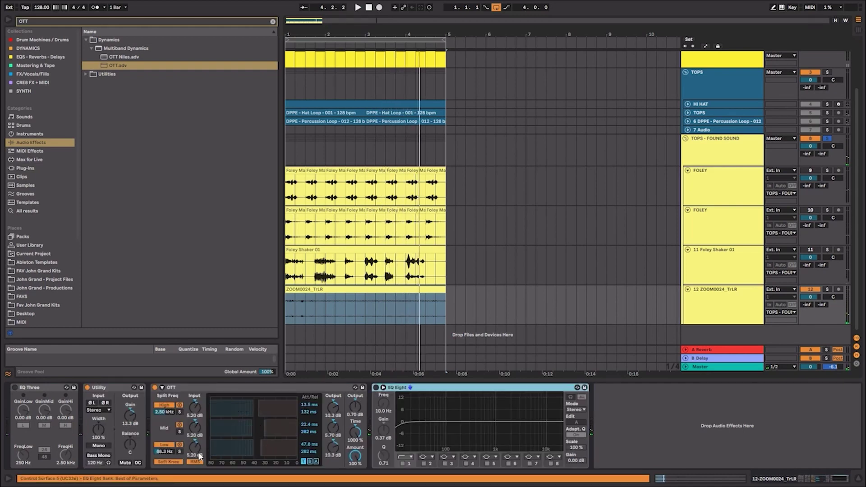
left_click(197, 449)
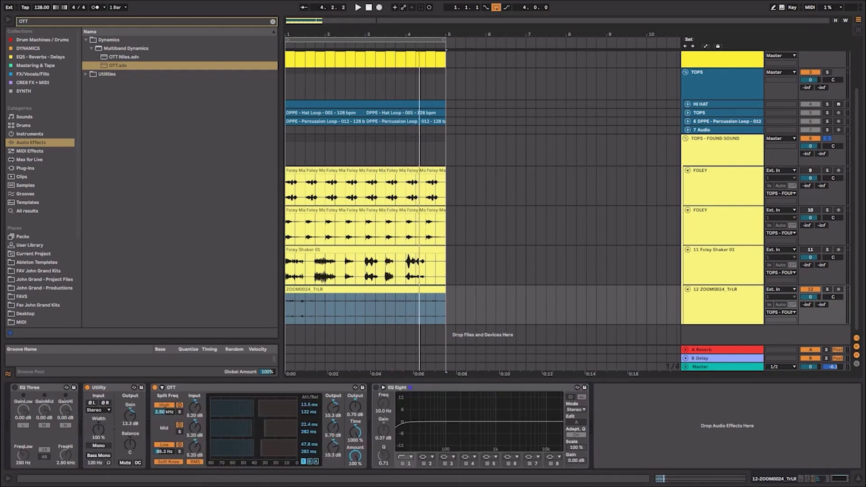
key("space")
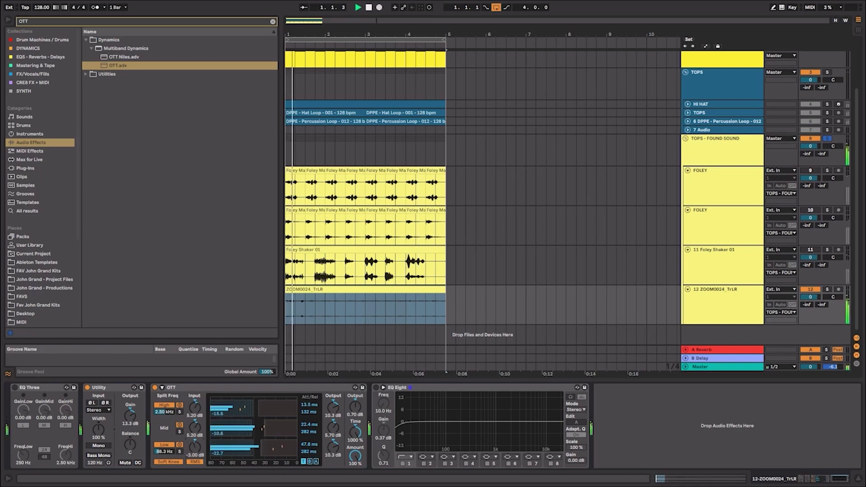
left_click_drag(333, 447, 333, 375)
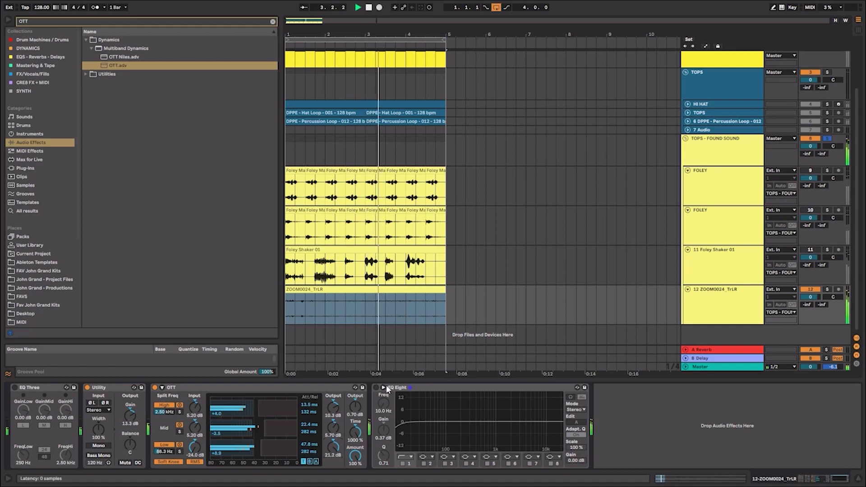
Enable EQ Eight on the ZOOM0024_TrLR track and set its first band to a steep low cut at 563 Hz
left_click(377, 387)
left_click_drag(385, 405, 385, 353)
left_click(404, 457)
left_click(403, 466)
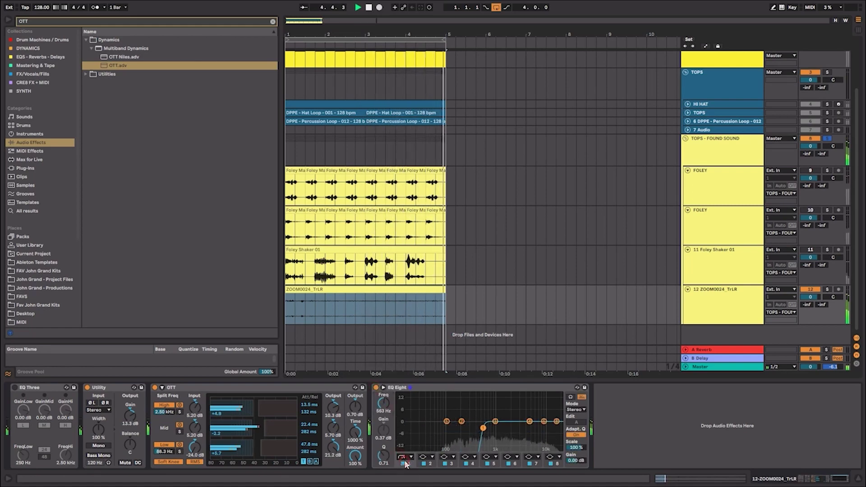
Keep the ZOOM0024_TrLR clip in Beats mode, turn off its transient looping and set its transient envelope to 19
double_click(373, 292)
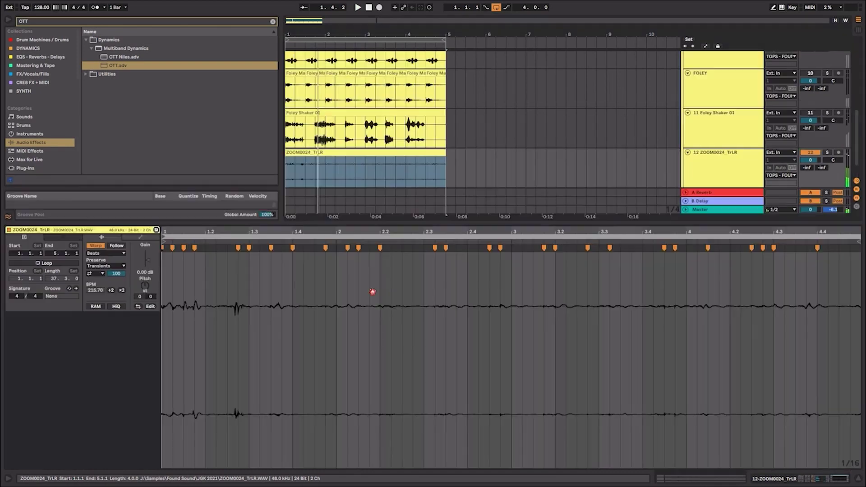
left_click(99, 273)
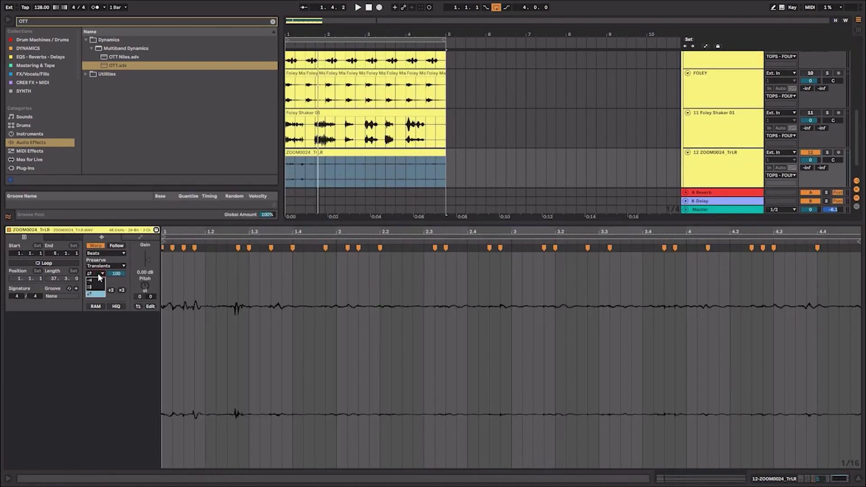
left_click(113, 256)
left_click(113, 255)
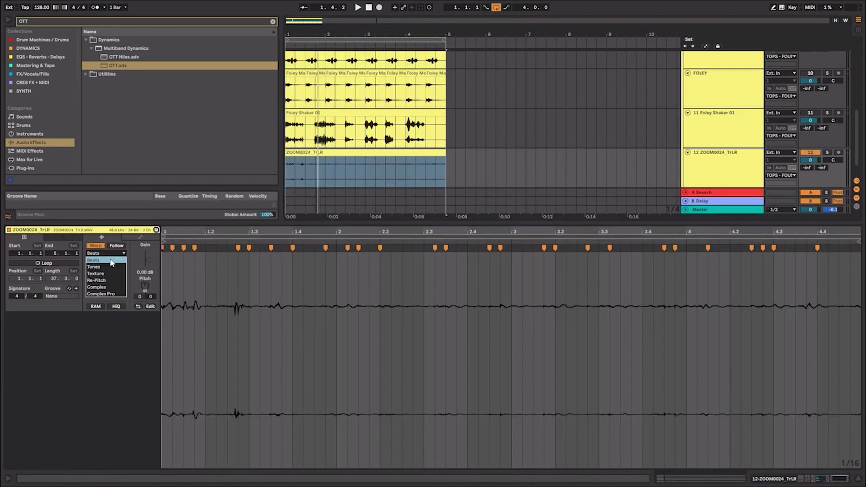
left_click(120, 260)
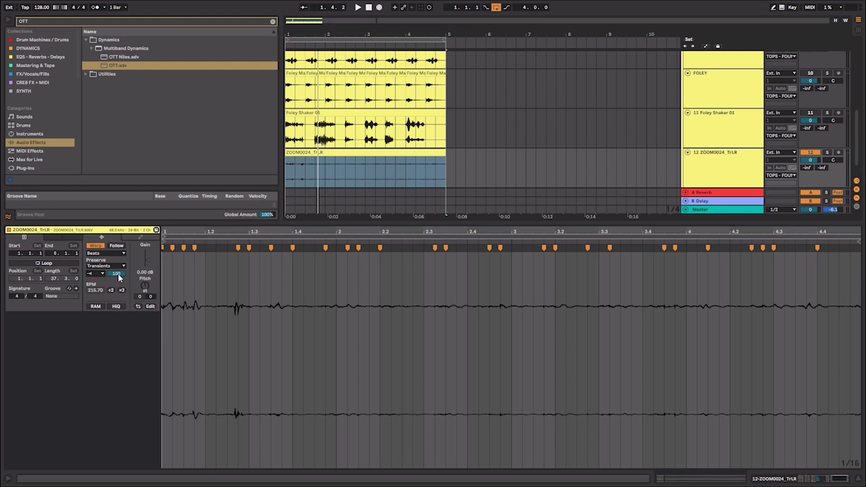
key("space")
left_click_drag(118, 274, 117, 312)
Move Utility to the end of the ZOOM0024_TrLR device chain and raise its gain to 15.1 dB
double_click(712, 164)
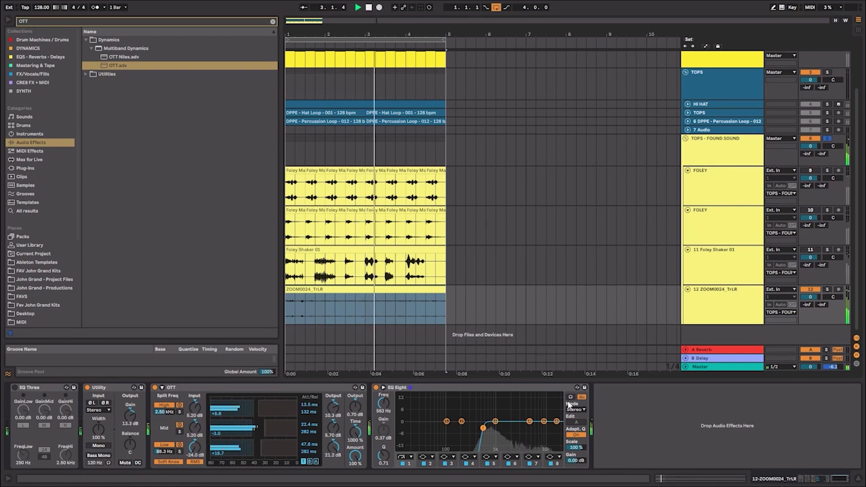
left_click_drag(116, 387, 684, 401)
left_click_drag(573, 415, 573, 413)
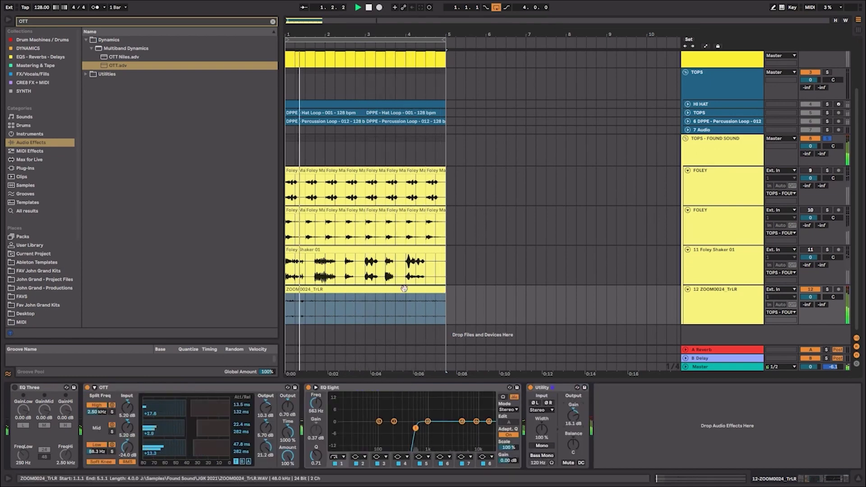
Lower the ZOOM0024_TrLR clip's transient envelope to 15 while playing it back
key("space")
key("shift+Tab")
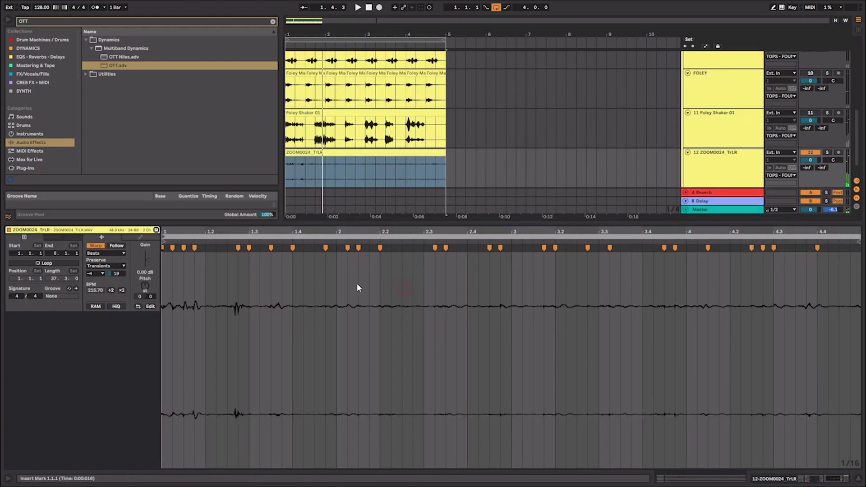
left_click(117, 274)
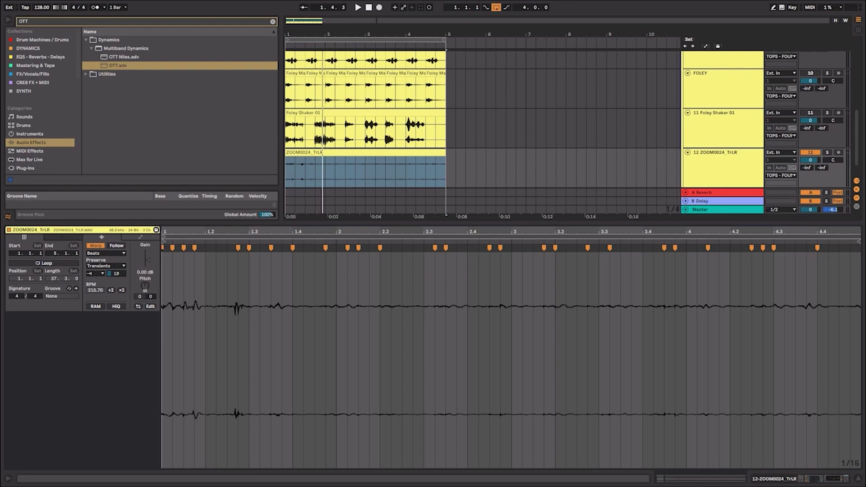
key("Down")
key("Down")
key("space")
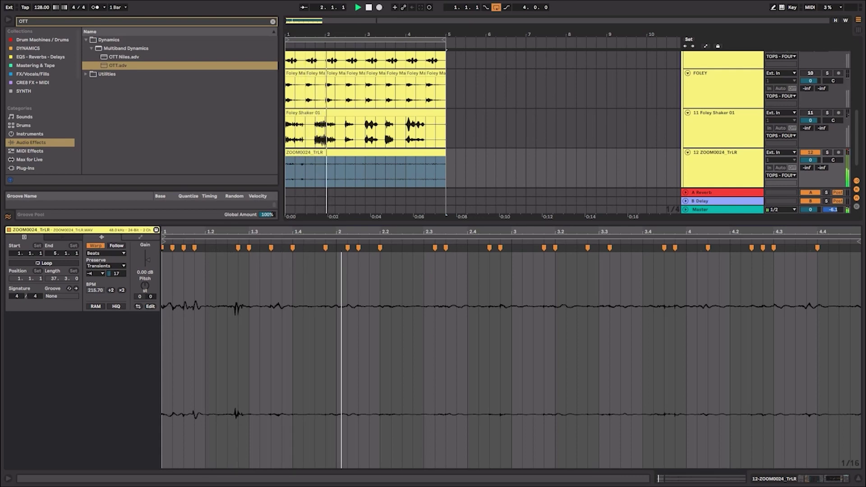
key("Down")
key("Down")
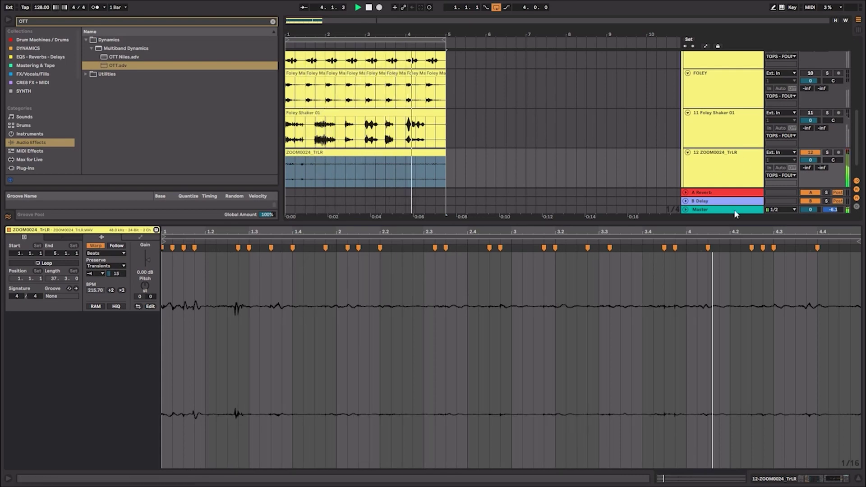
Solo the KICK and SNARE tracks alongside the found-sound group, and briefly solo and unsolo the TOPS group
key("ctrl+alt+l")
left_click(827, 55, "ctrl")
left_click(828, 96, "ctrl")
left_click(827, 135)
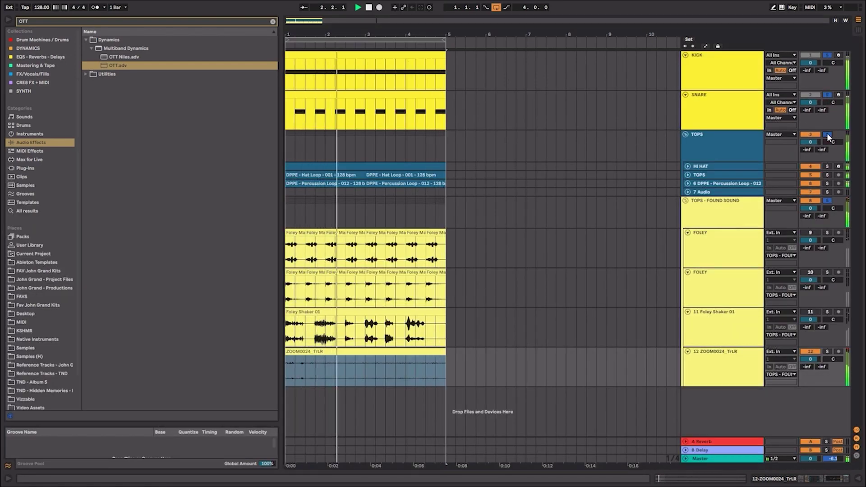
left_click(828, 134)
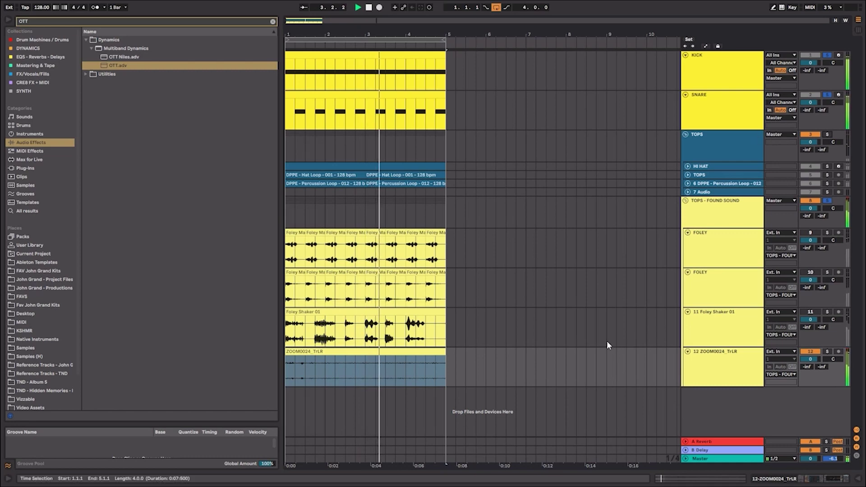
Switch the ZOOM0024_TrLR track's Utility to mono and raise its EQ Eight low cut to 677 Hz
key("ctrl+alt+l")
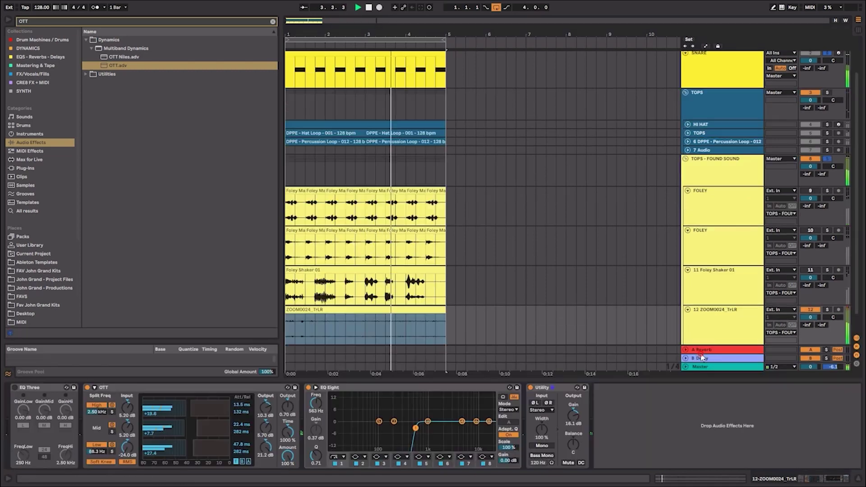
left_click(542, 446)
left_click(699, 320)
left_click(698, 320)
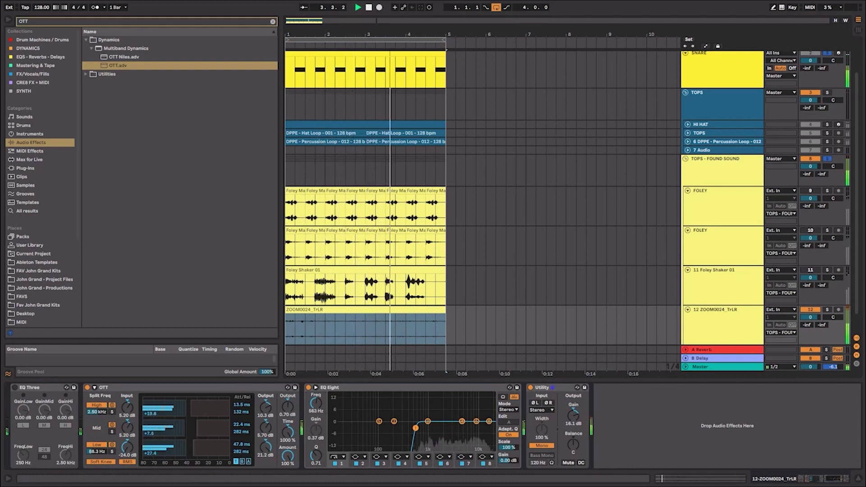
Solo the Foley Shaker 01 track, turn off transient looping in its clip and set the transient envelope to 2
key("space")
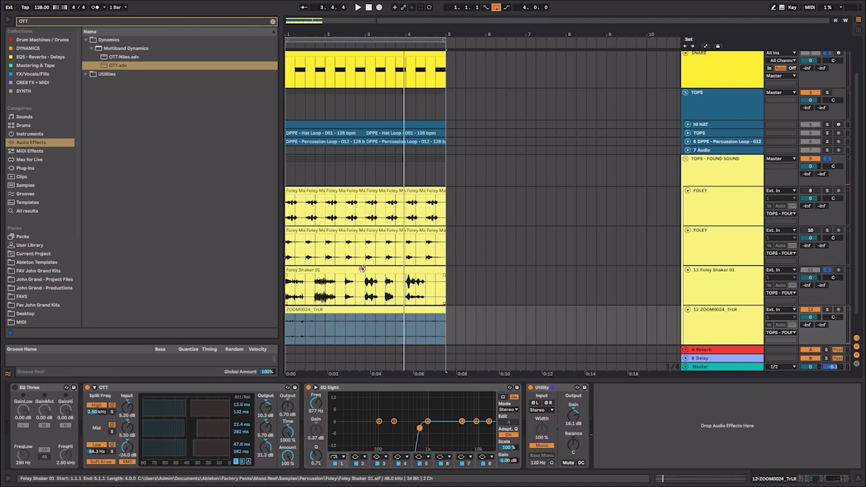
double_click(362, 269)
left_click(92, 273)
left_click(92, 285)
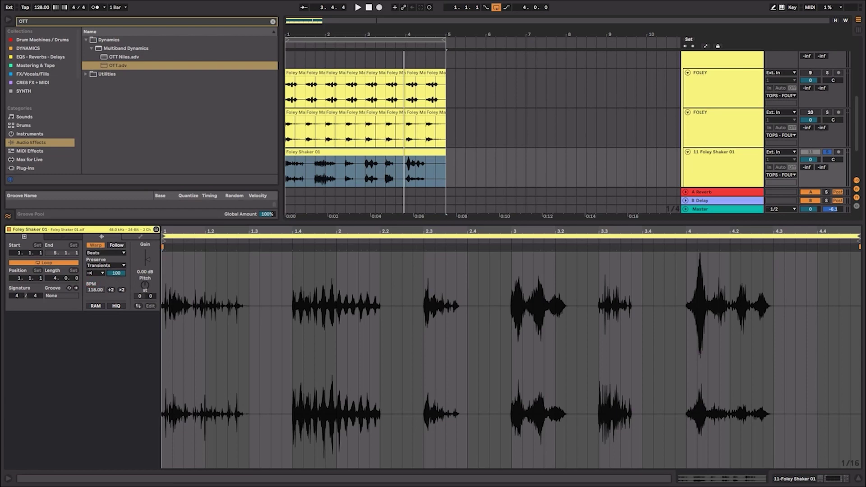
left_click_drag(116, 273, 116, 318)
Quantize the Foley Shaker 01 clip's audio and slightly raise its transient envelope
left_click(191, 236)
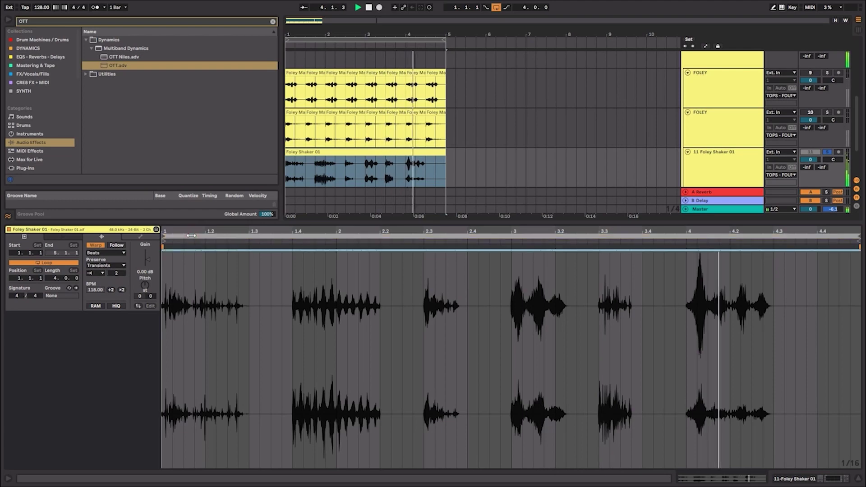
key("ctrl+shift+u")
key("Return")
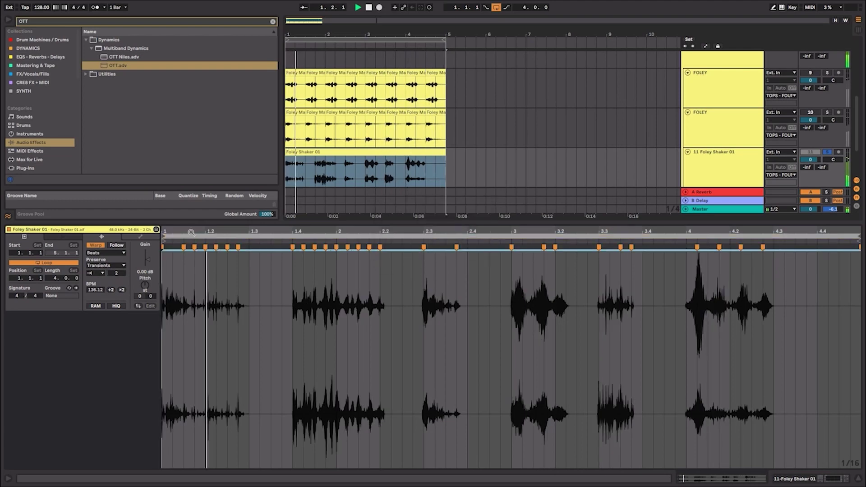
left_click_drag(117, 273, 117, 271)
Solo the second FOLEY track and consolidate its repeated clips into one four-bar clip
left_click(533, 172)
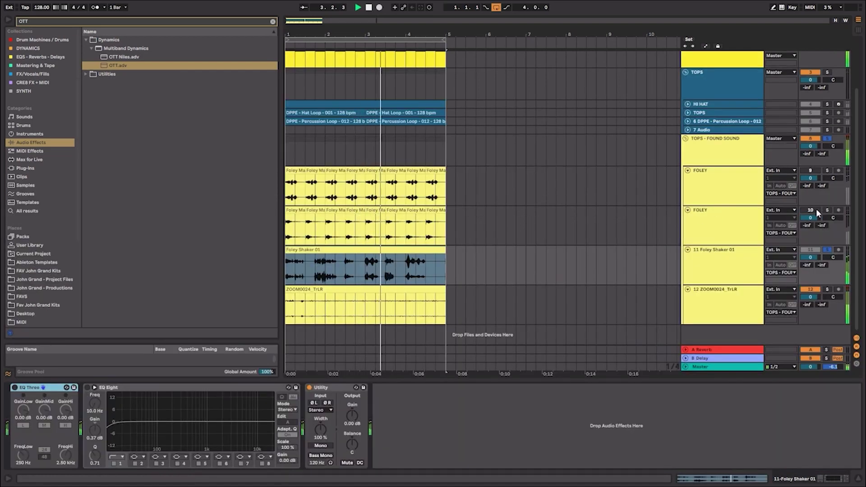
left_click(827, 210)
left_click(429, 211)
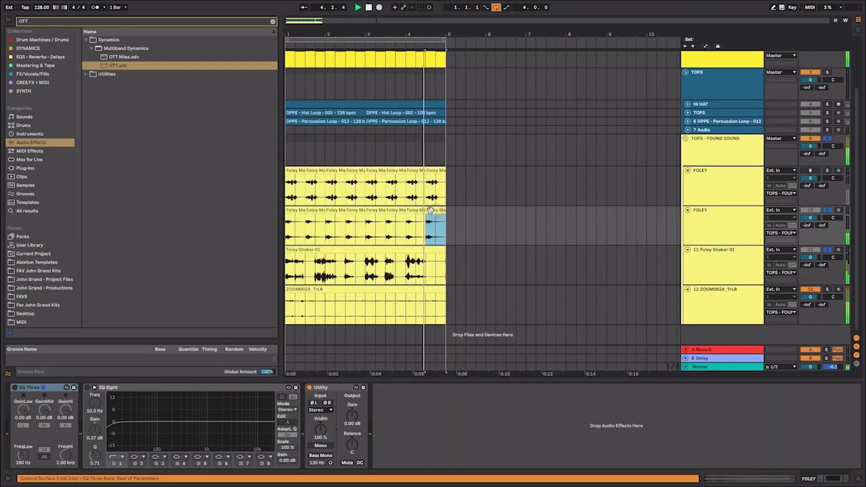
left_click(295, 211, "shift")
key("ctrl+j")
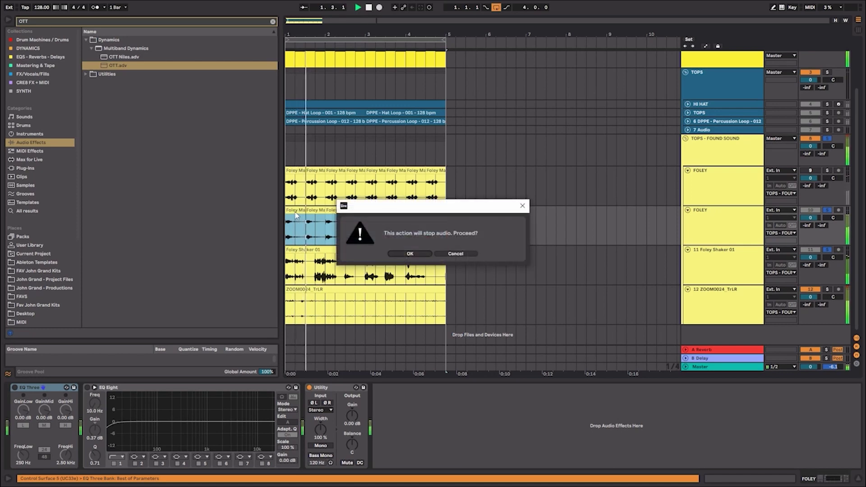
key("Return")
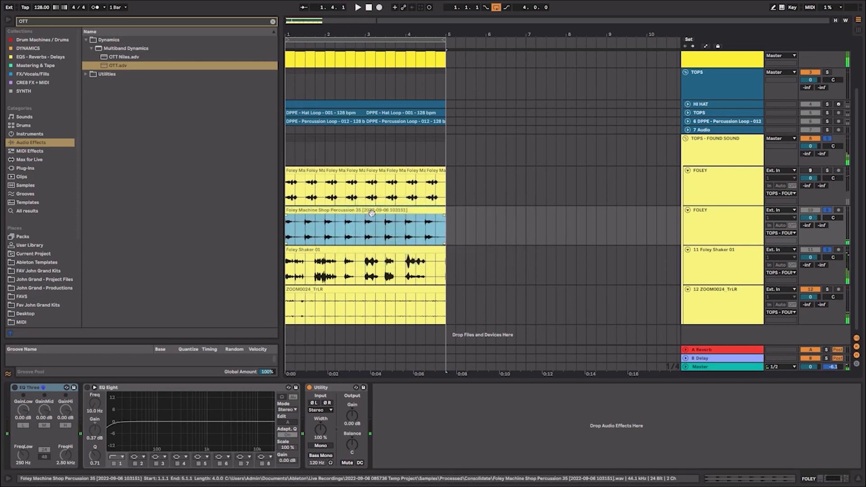
Enable EQ Eight on the second FOLEY track with a low cut at 499 Hz, and reverse its consolidated clip
key("space")
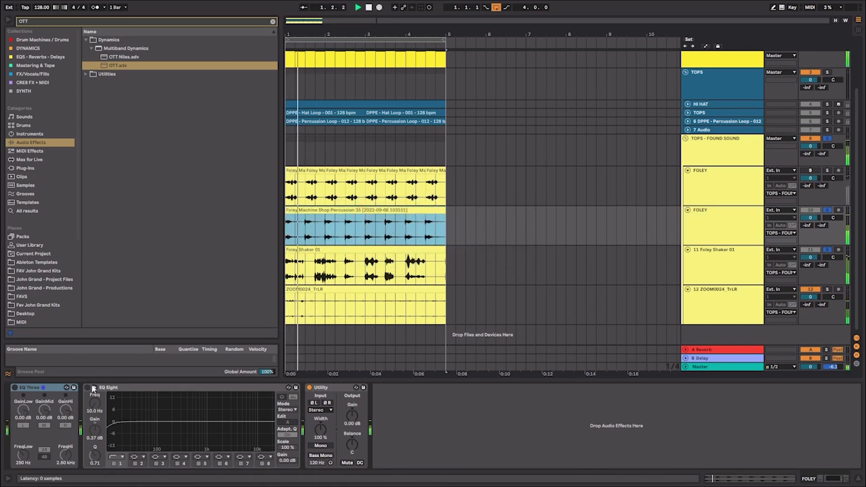
left_click(88, 388)
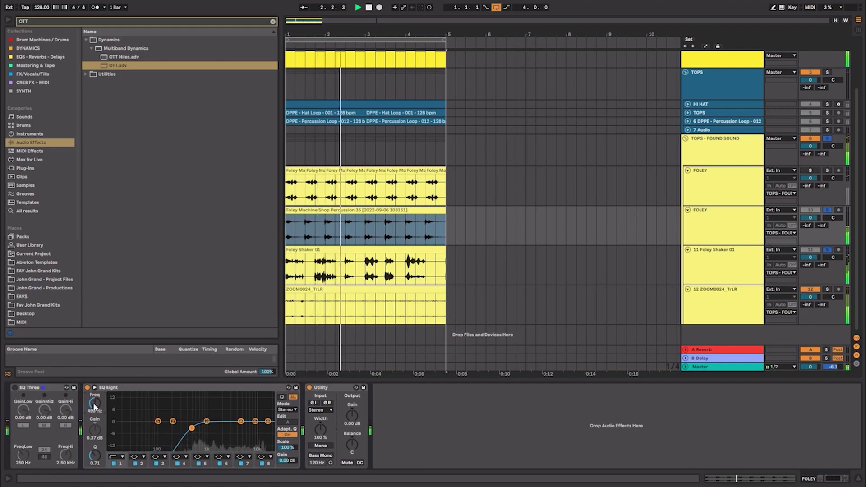
key("shift+Tab")
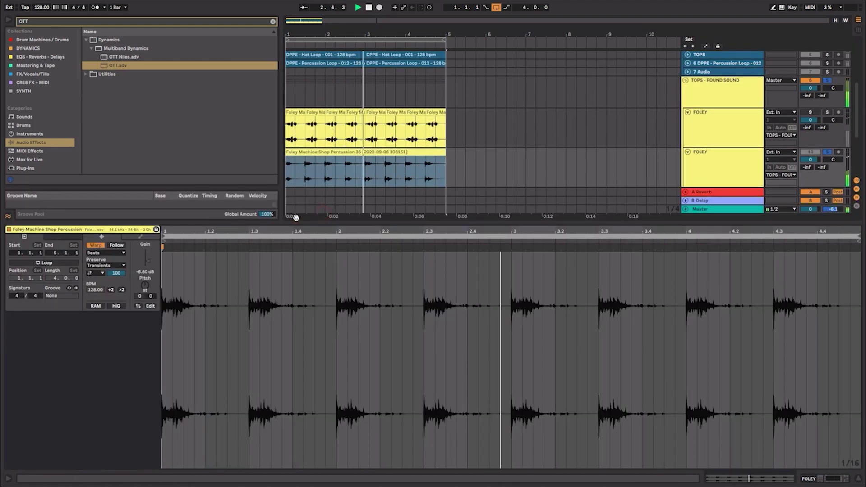
left_click(139, 306)
key("space")
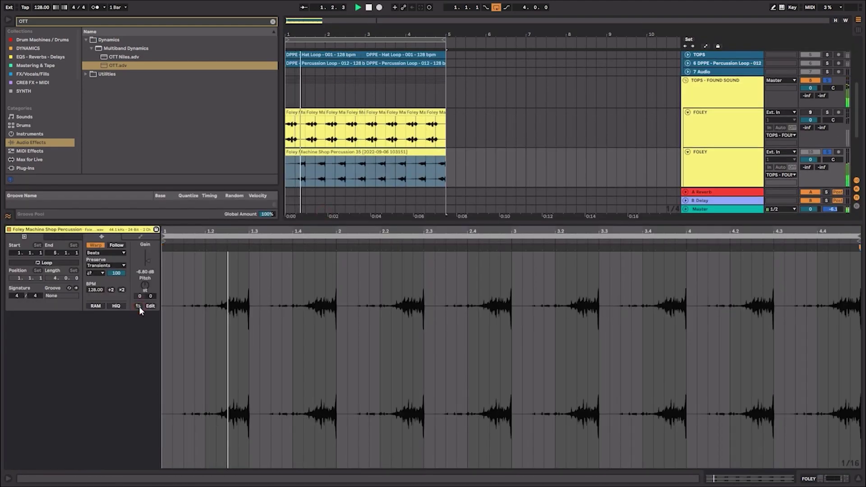
Raise the second FOLEY track's EQ Eight low-cut frequency during playback and select the first FOLEY track
key("shift+Tab")
left_click(721, 228)
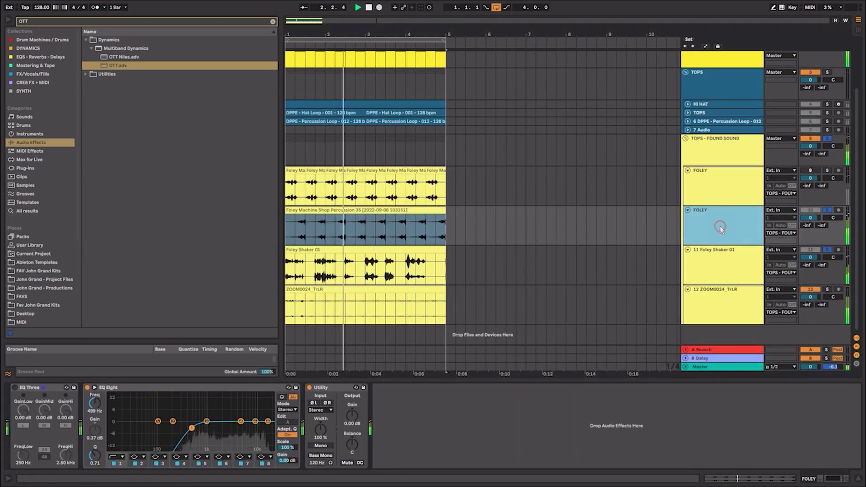
left_click_drag(95, 406, 95, 392)
left_click(812, 176)
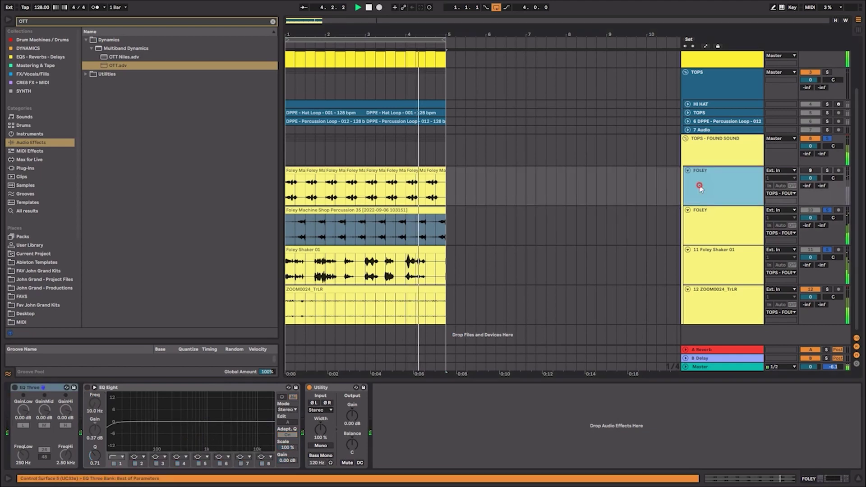
Activate the first FOLEY track and consolidate its repeated clips into one four-bar clip
left_click(812, 172)
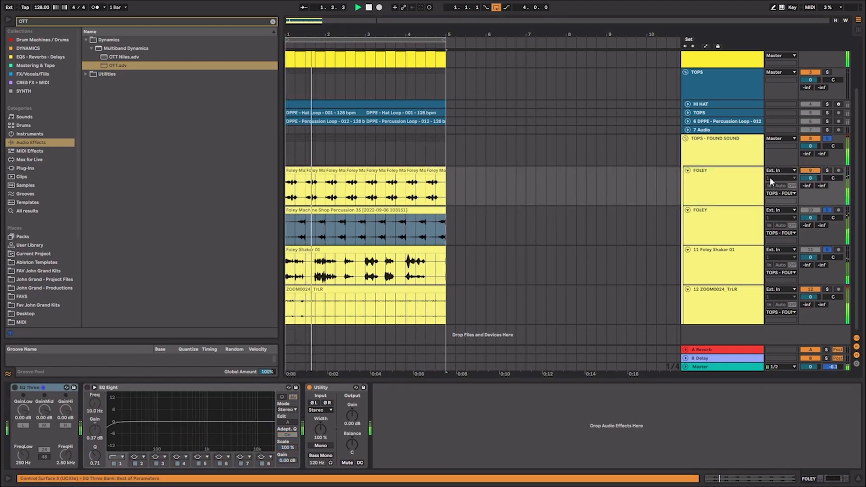
left_click(296, 169)
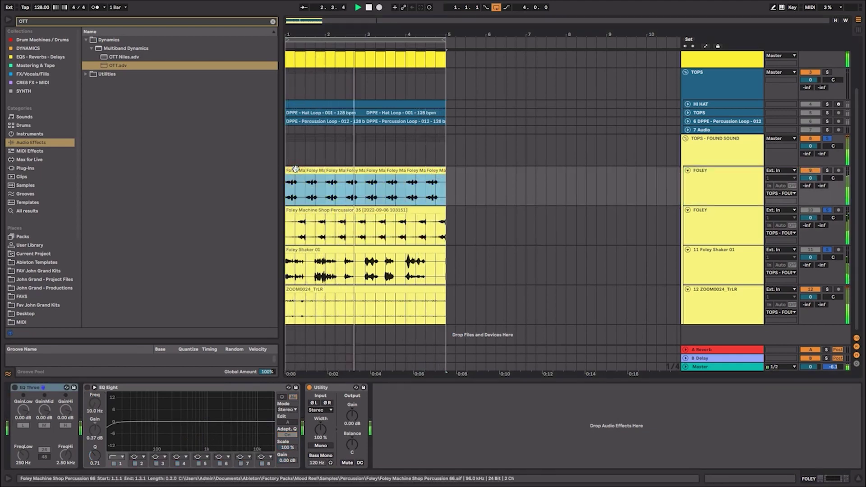
key("ctrl+j")
key("Return")
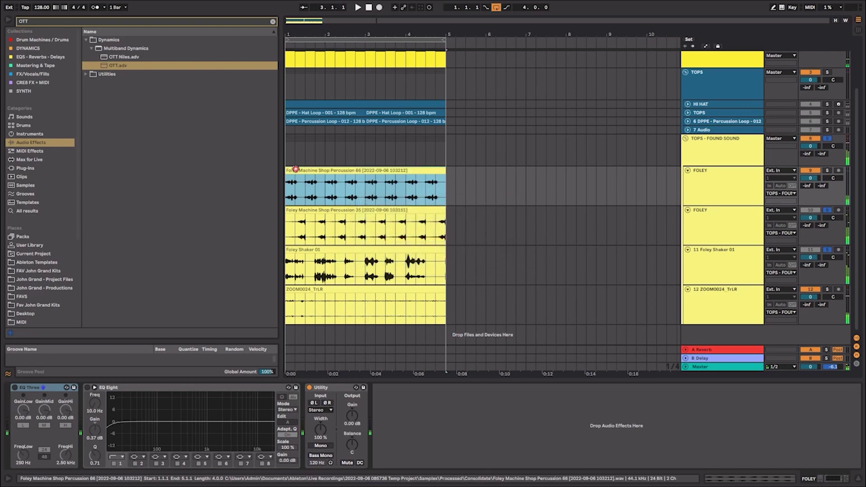
Set the consolidated Foley Machine Shop Percussion 66 clip to preserve 1/16 in Beats mode and lower its transient envelope to 12
double_click(295, 170)
key("space")
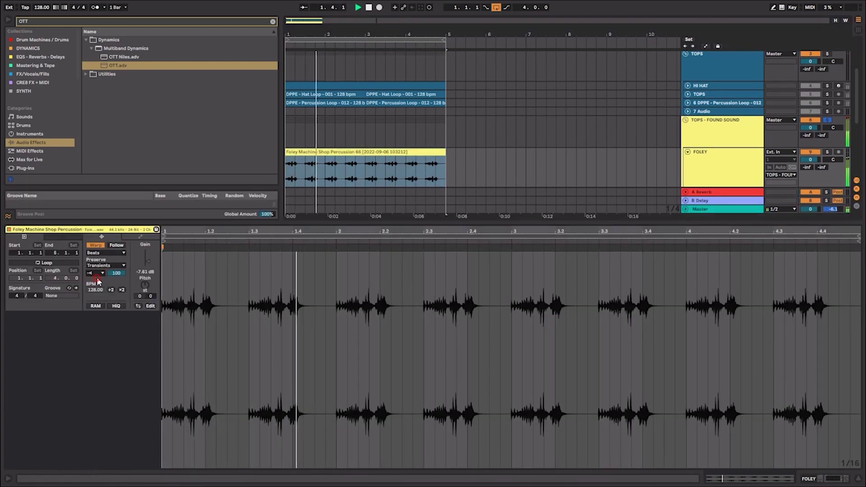
left_click_drag(109, 274, 108, 300)
left_click(110, 265)
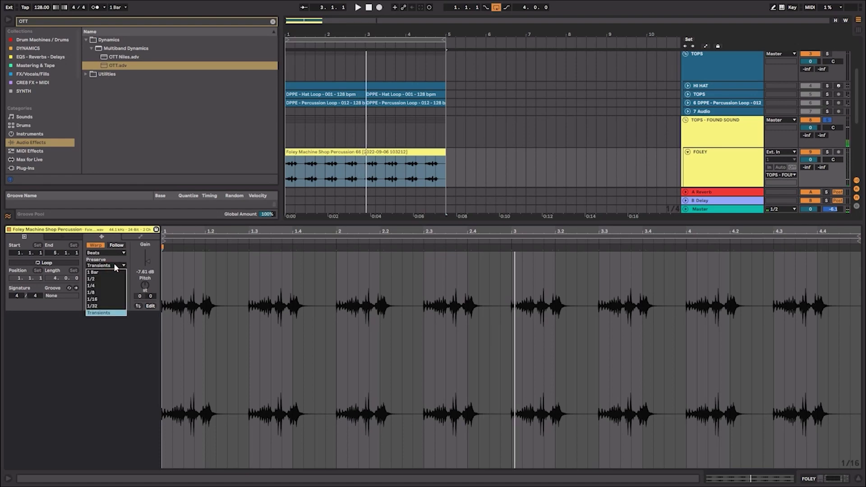
left_click(114, 264)
left_click(114, 263)
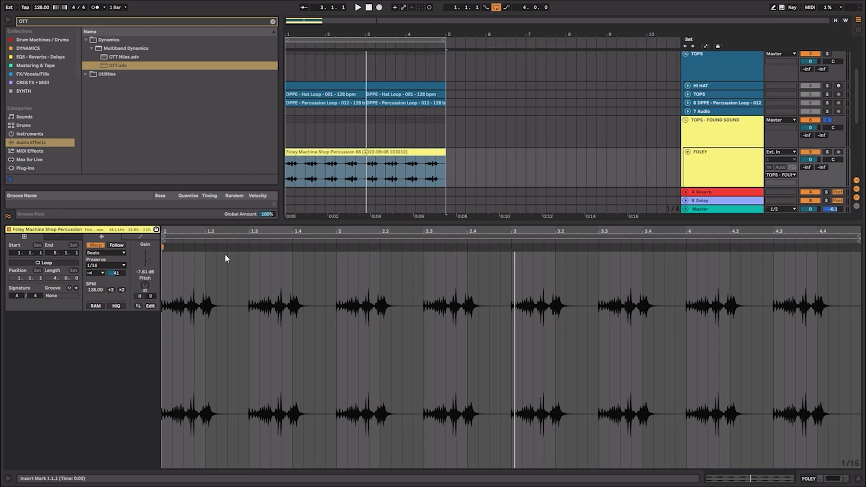
left_click(247, 235)
key("space")
Solo the first FOLEY track and shape it with EQ Eight's 499 Hz low cut and a Utility gain of 12.2 dB
left_click(828, 154)
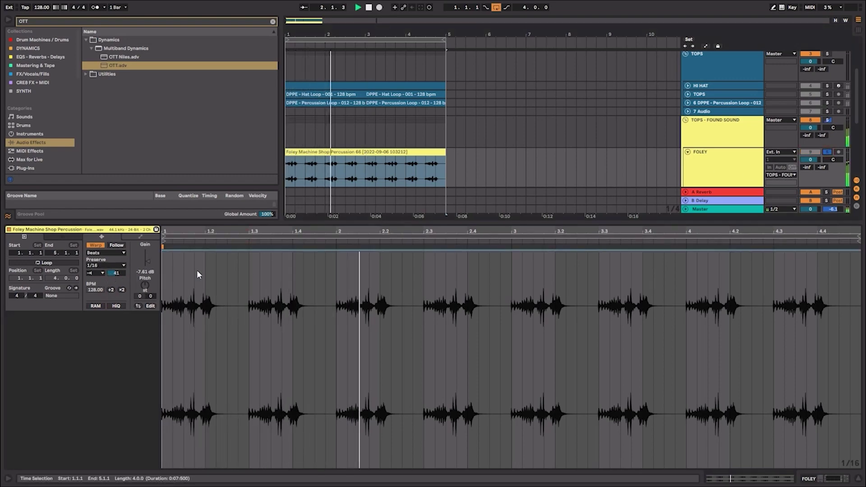
double_click(746, 169)
left_click_drag(356, 412, 355, 412)
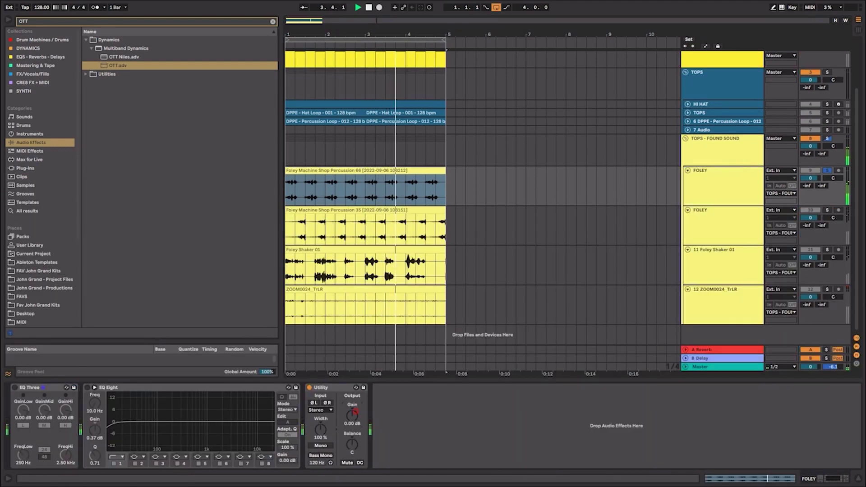
left_click(88, 387)
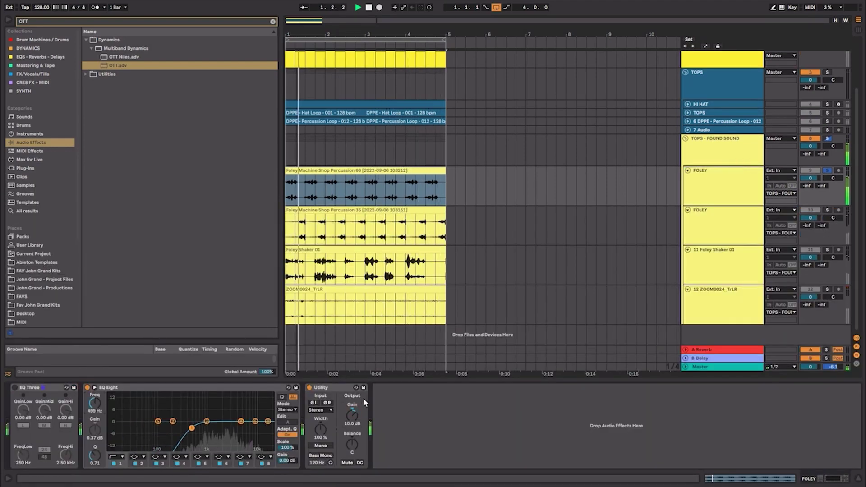
left_click_drag(353, 416, 353, 409)
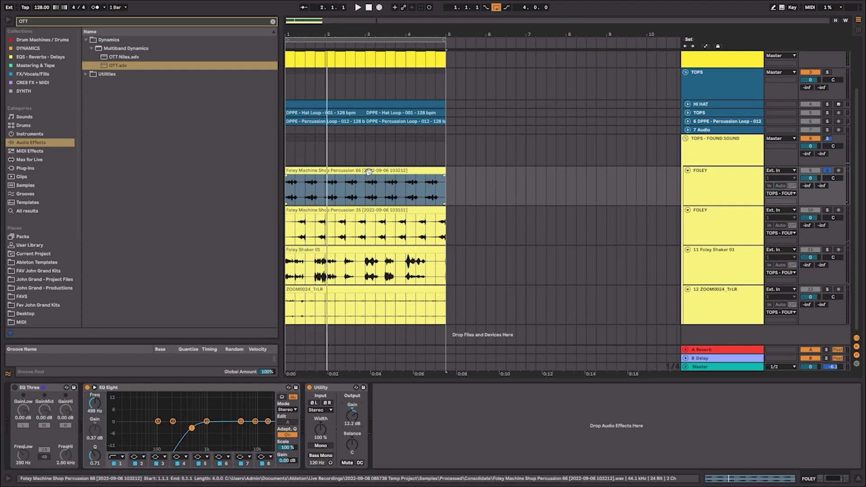
Switch the first FOLEY clip's Beats preserve setting back to Transients and play the loop
double_click(315, 197)
left_click(110, 266)
left_click(110, 259)
left_click(117, 311)
key("space")
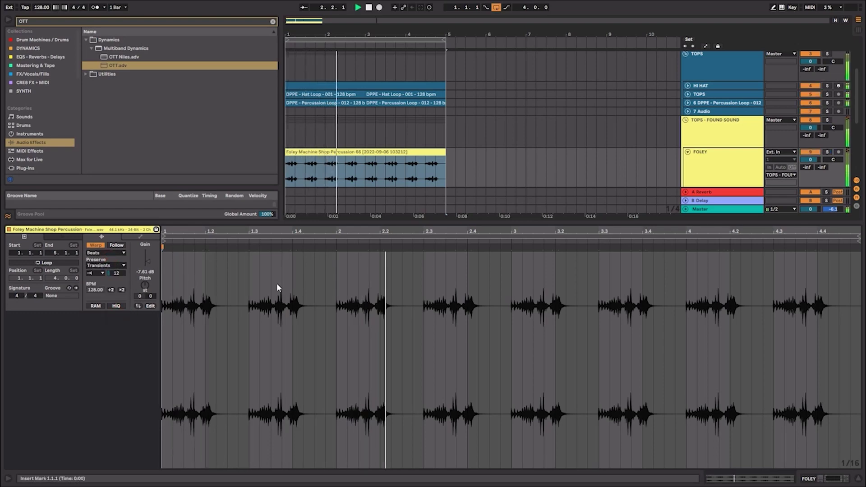
With the first FOLEY track soloed, set its clip to preserve 1/16 and its transient envelope to 0
left_click(827, 152)
left_click(826, 151)
left_click(112, 265)
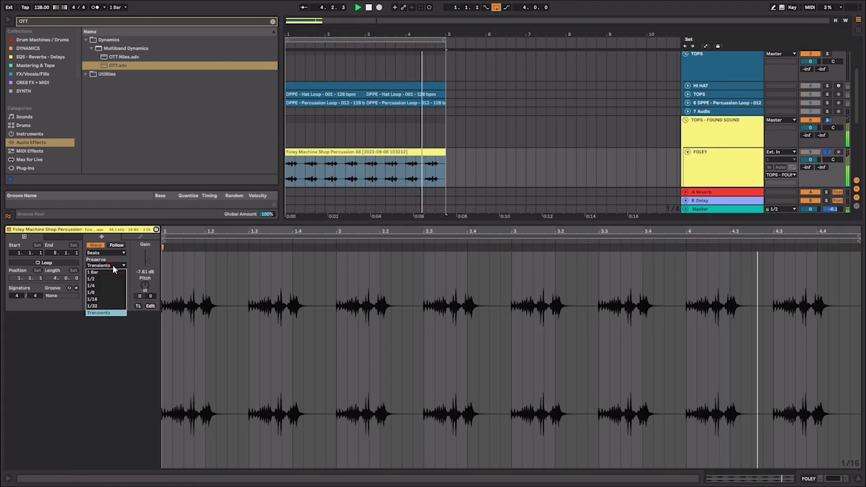
left_click(113, 300)
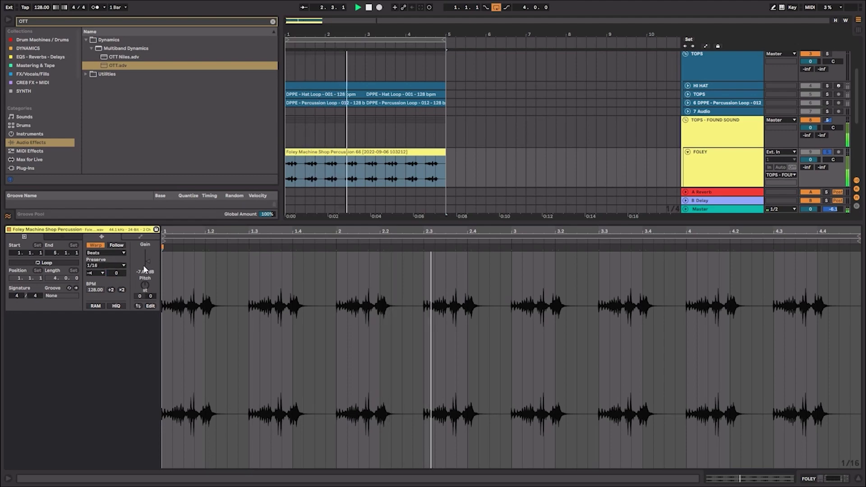
Search the audio effects for OTT and add the preset after Utility on the first FOLEY track
key("shift+Tab")
left_click(706, 199)
left_click(457, 435)
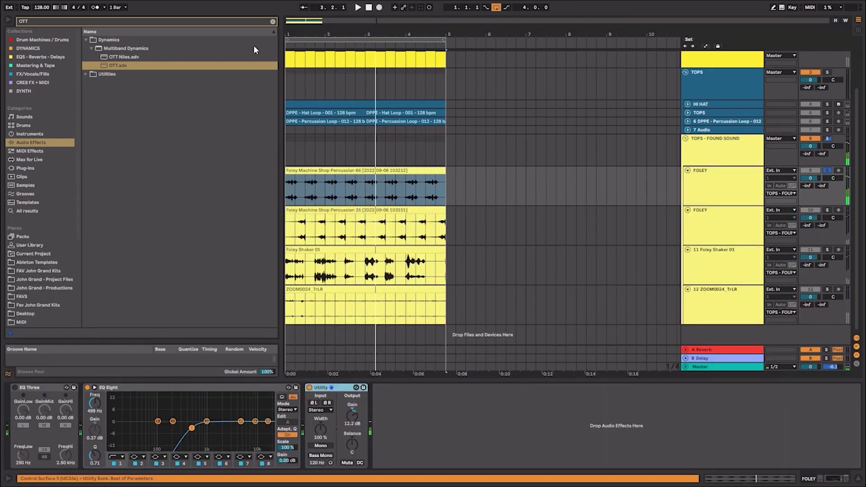
left_click(273, 21)
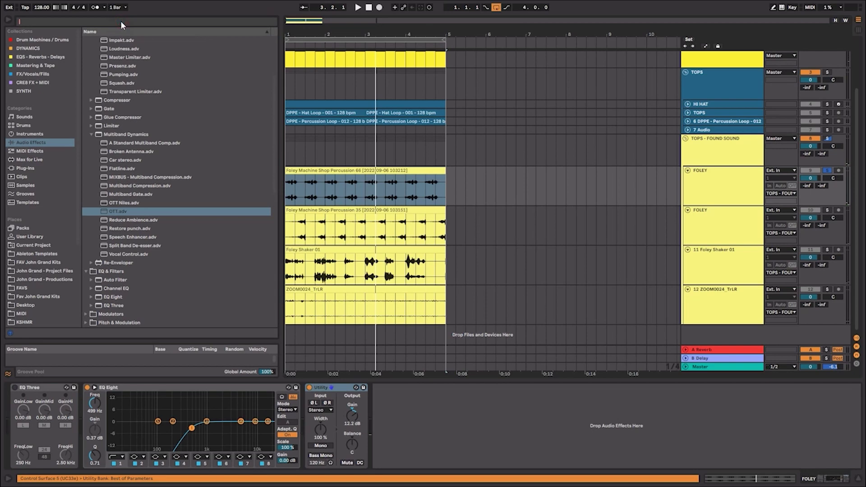
type("OTT")
key("Return")
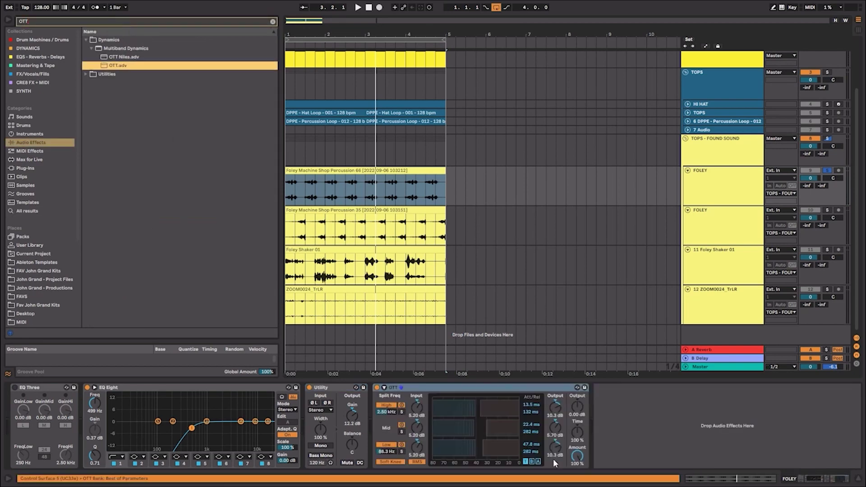
Raise OTT's overall output gain to 9.30 dB and EQ Eight's low-cut frequency to 918 Hz on the first FOLEY track
left_click_drag(581, 433, 578, 393)
key("space")
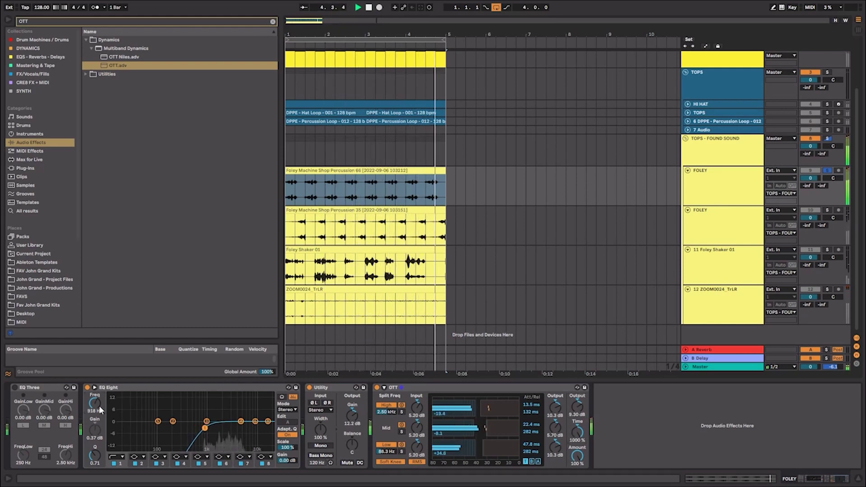
key("space")
Set the first FOLEY clip's preserve setting to Transients and quantize its audio
double_click(289, 197)
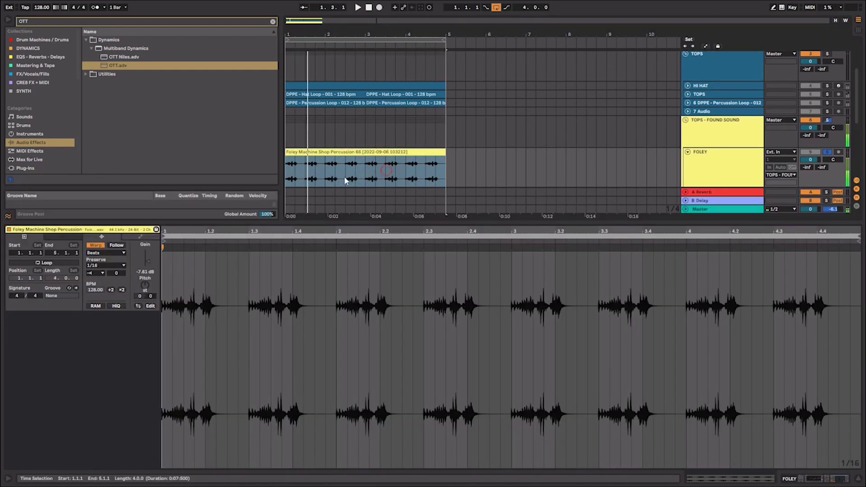
left_click(106, 265)
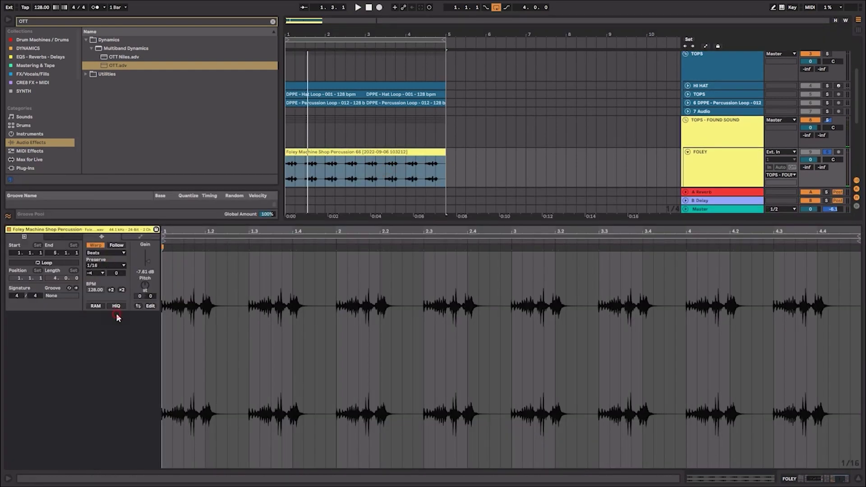
key("space")
key("shift+Tab")
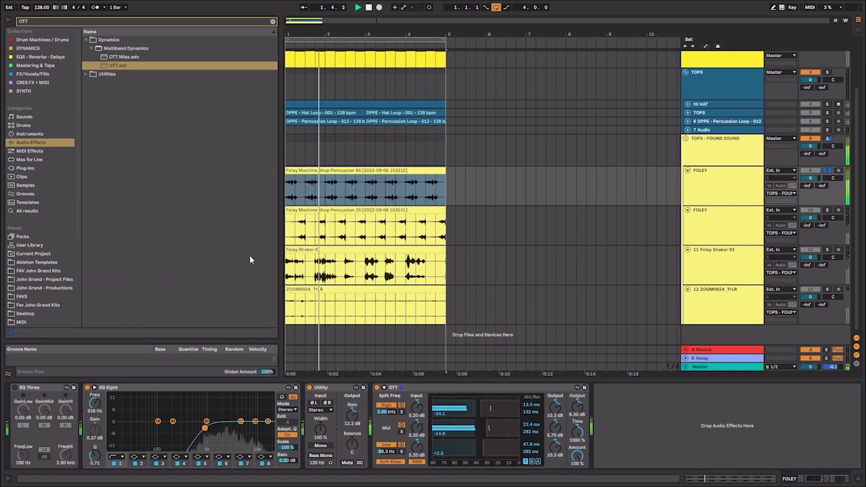
key("shift+Tab")
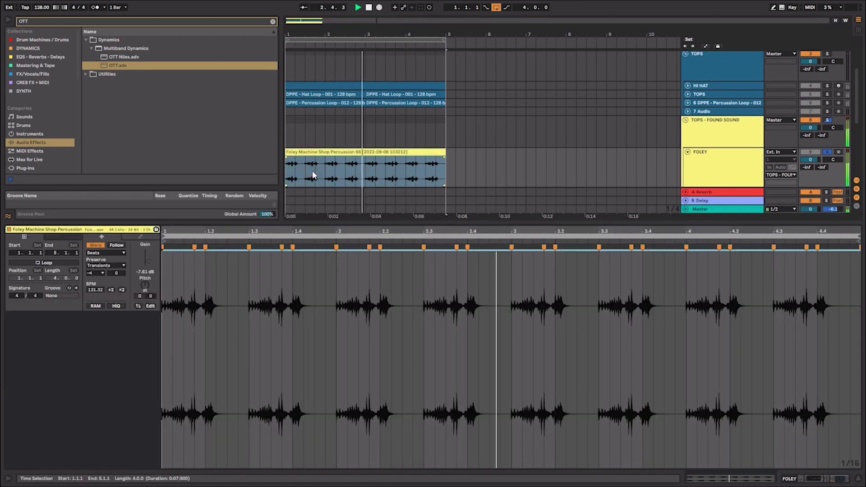
key("shift+Tab")
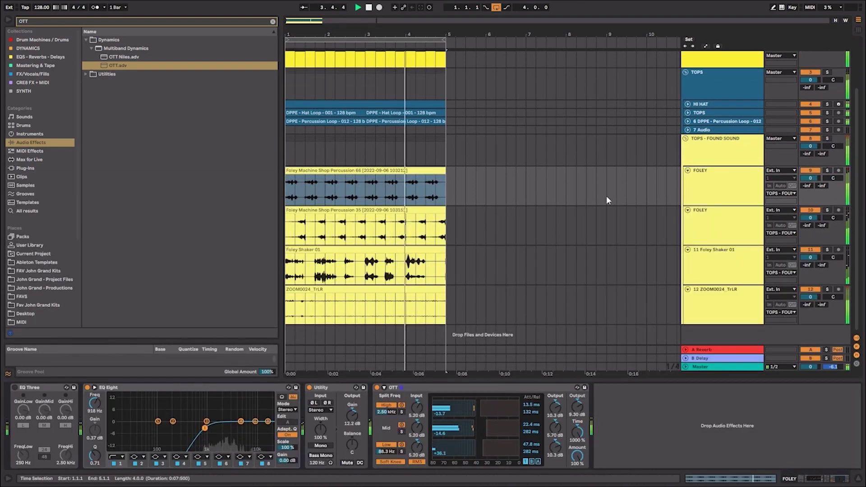
Solo KICK, SNARE and the TOPS - FOUND SOUND group, and fold the group's four foley tracks
scroll(831, 78, "up", 3)
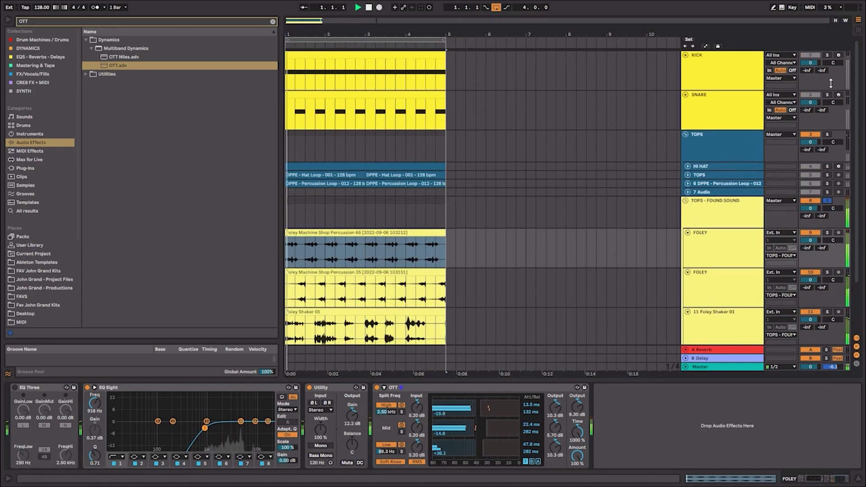
scroll(803, 155, "down", 3)
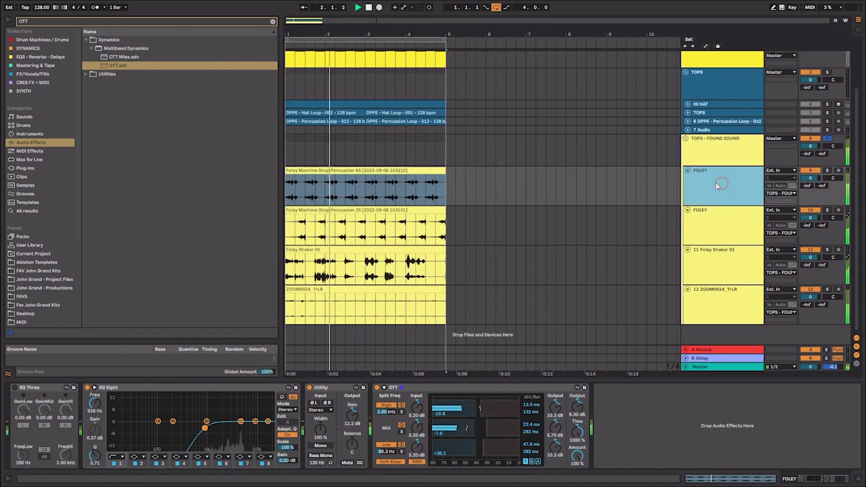
scroll(803, 154, "up", 3)
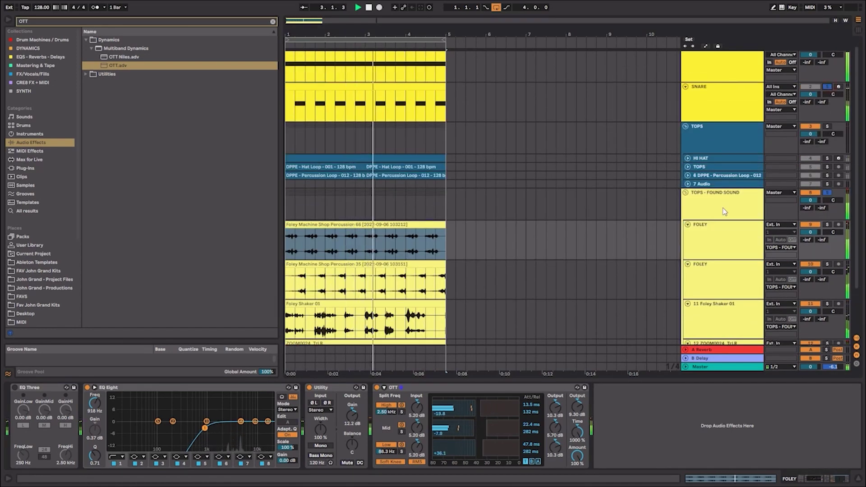
left_click(718, 225)
left_click(717, 342, "shift")
left_click(688, 224)
left_click(700, 217)
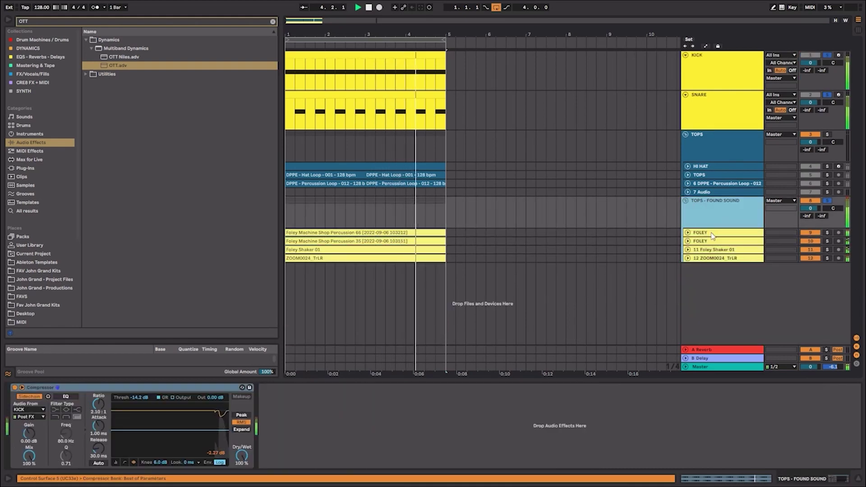
Insert an audio track below 12 ZOOM0024_TrLR in the group and search the samples for FOLEY
left_click(706, 259)
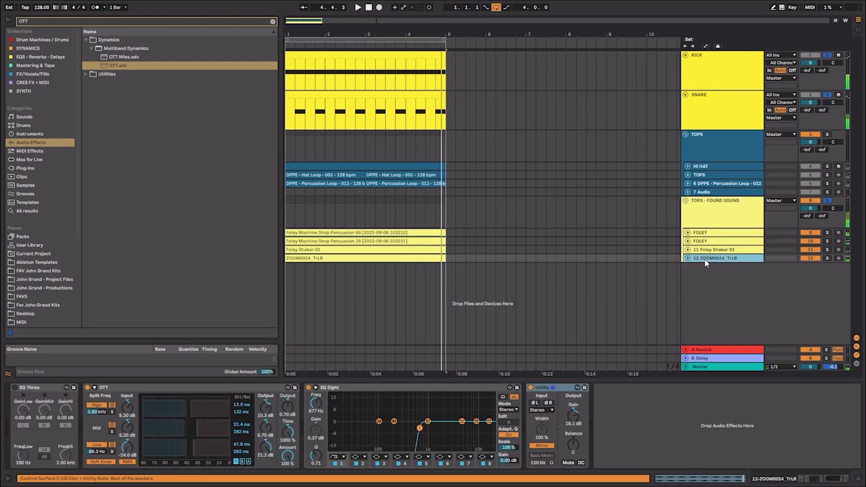
key("ctrl+t")
left_click(273, 22)
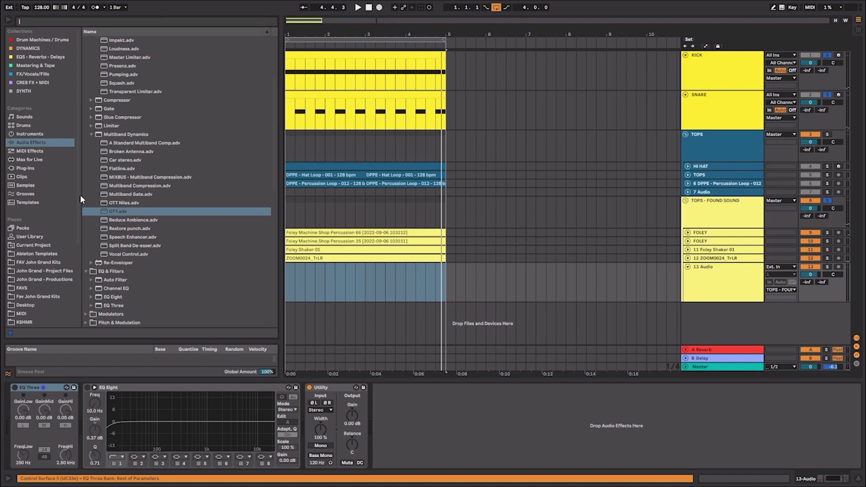
left_click(48, 185)
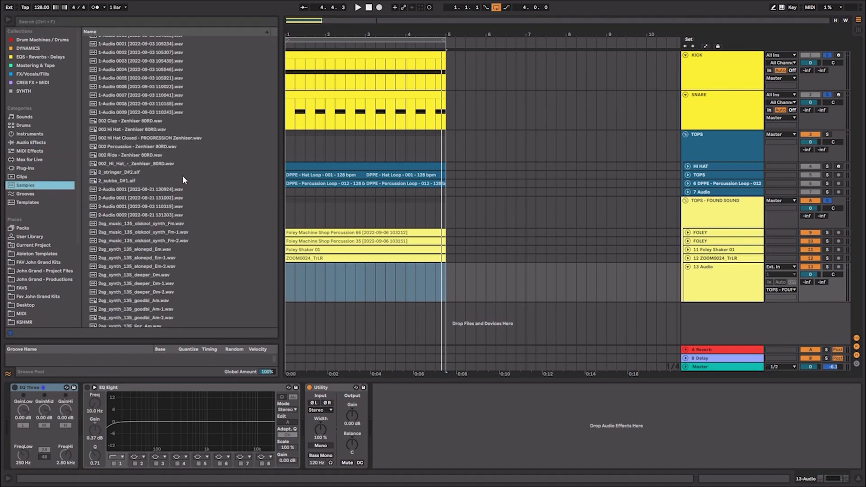
left_click(203, 22)
type("FOLEY")
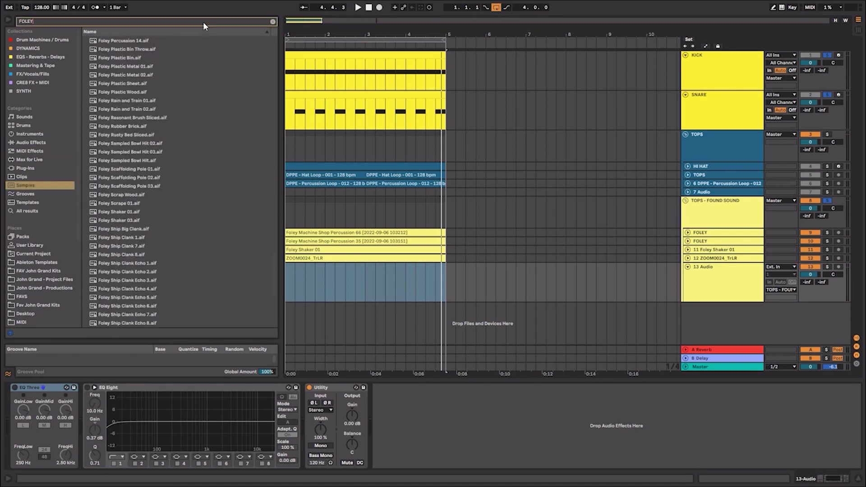
scroll(134, 209, "down", 7)
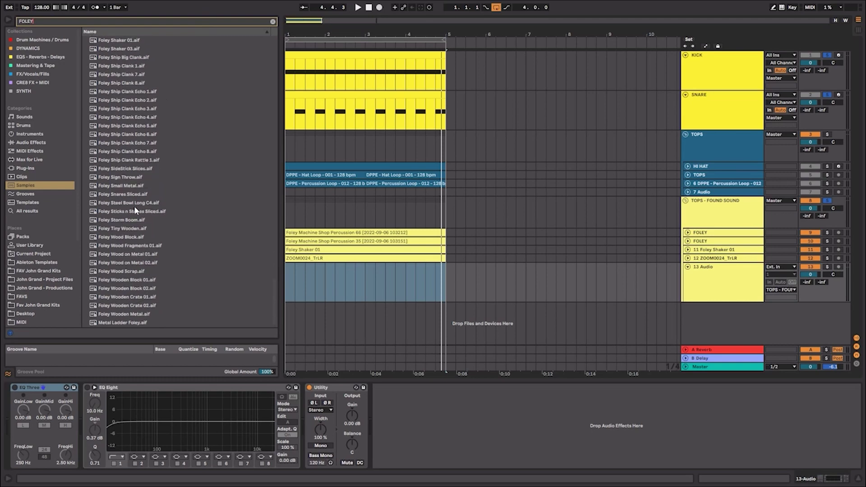
Audition the foley samples, from the Foley Ship Clank and Foley Sign Throw sounds back to the Foley Percussion ones
left_click(719, 209)
scroll(165, 224, "up", 3)
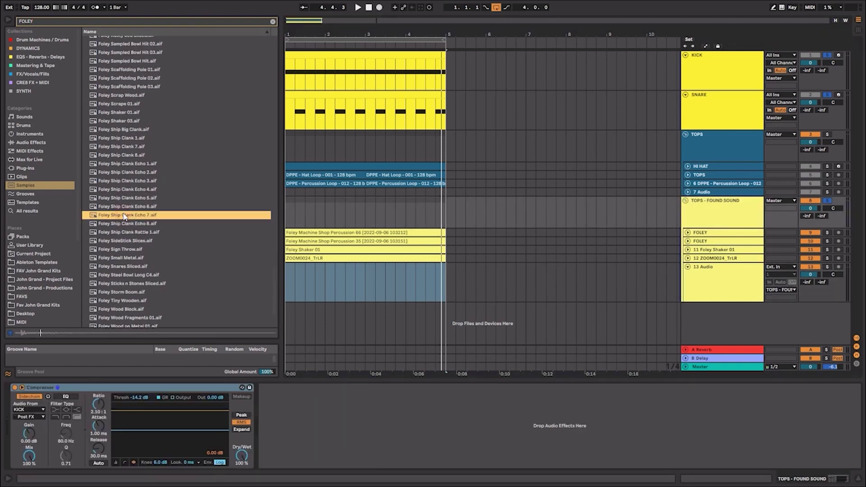
left_click(125, 232)
left_click(135, 250)
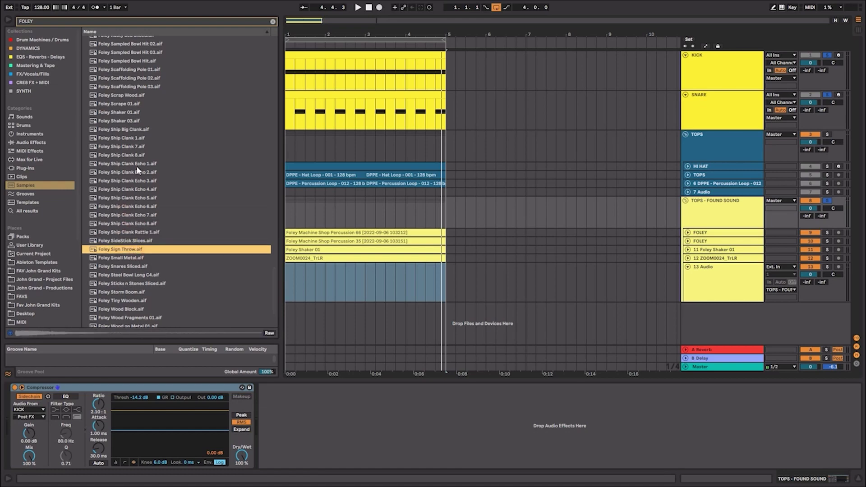
left_click(131, 146)
left_click(130, 95)
scroll(130, 99, "up", 3)
left_click(130, 100)
scroll(129, 103, "up", 2)
left_click(130, 101)
scroll(130, 102, "up", 2)
left_click(130, 102)
scroll(130, 102, "up", 3)
left_click(130, 97)
scroll(130, 103, "up", 3)
Place the Foley Percussion 09 sample at the start of the empty found-sound track and set its warp mode to Beats
key("space")
left_click_drag(141, 152, 290, 284)
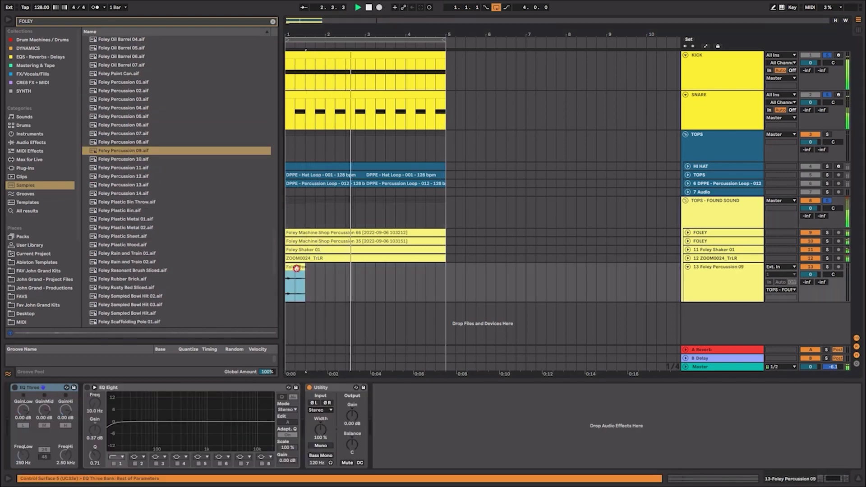
double_click(296, 268)
left_click(102, 253)
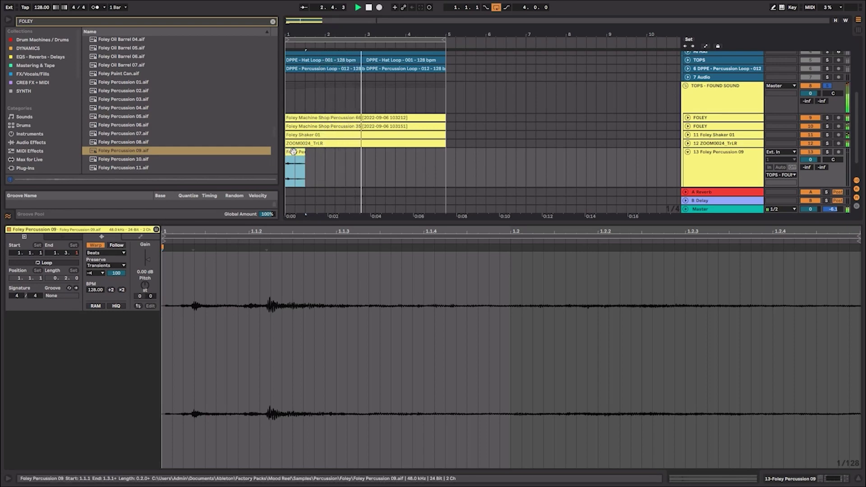
Duplicate the Foley Percussion 09 clip until it fills four bars and consolidate the copies into one clip
key("ctrl+d")
key("ctrl+d")
key("ctrl+d")
key("ctrl+d")
key("ctrl+d")
key("ctrl+d")
key("ctrl+d")
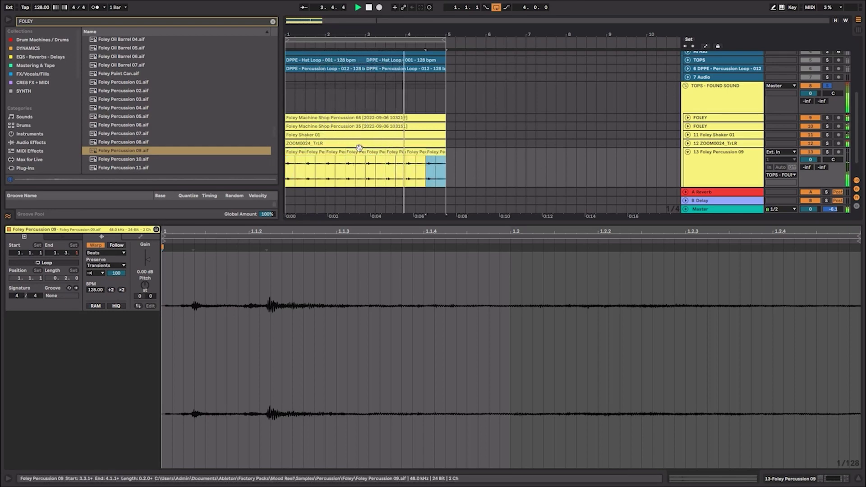
left_click(293, 149, "shift")
key("ctrl+j")
key("Return")
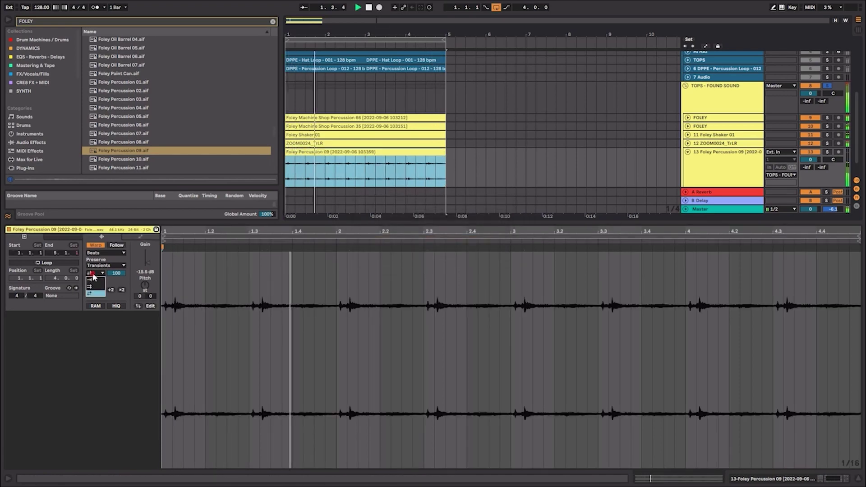
Turn the consolidated clip's transient looping off, set its transient envelope to 53 and solo the Foley Percussion 09 track
left_click(96, 273)
left_click(93, 280)
left_click_drag(118, 274, 118, 295)
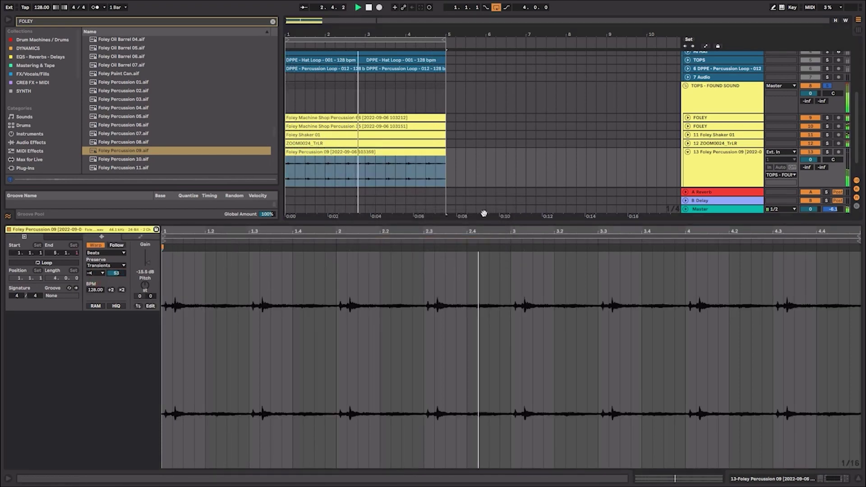
left_click(827, 152)
left_click(813, 152)
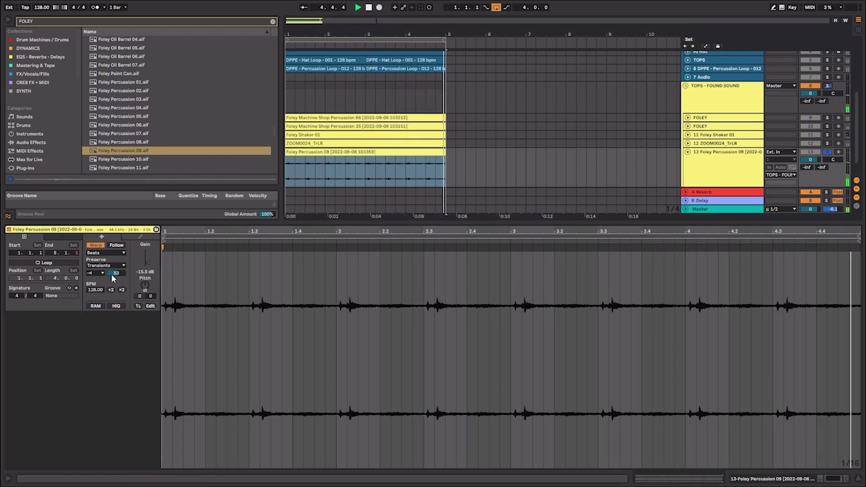
Try reversing the consolidated Foley Percussion 09 clip
mouse_move(116, 273)
left_mouse_down()
mouse_move(116, 284)
mouse_move(116, 277)
left_mouse_up()
left_click(137, 306)
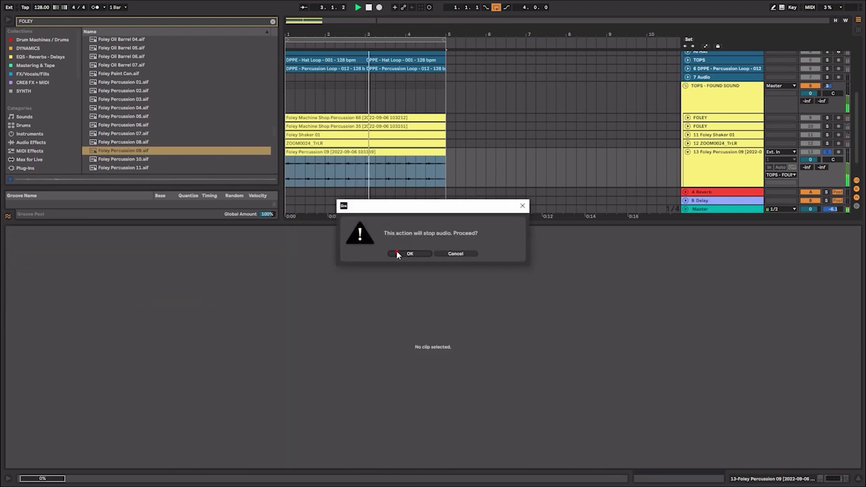
left_click(396, 251)
Set the Foley Percussion 09 clip's preserve setting to 1/16 and its transient envelope to 18 during playback
key("space")
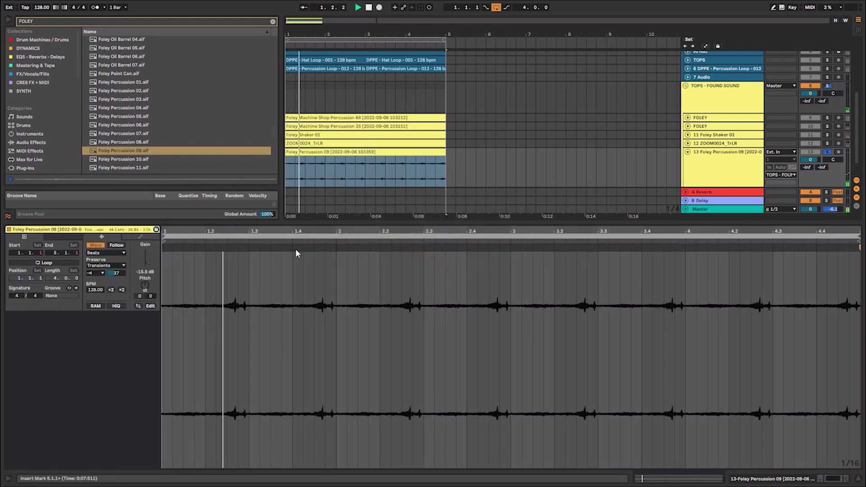
left_click(107, 266)
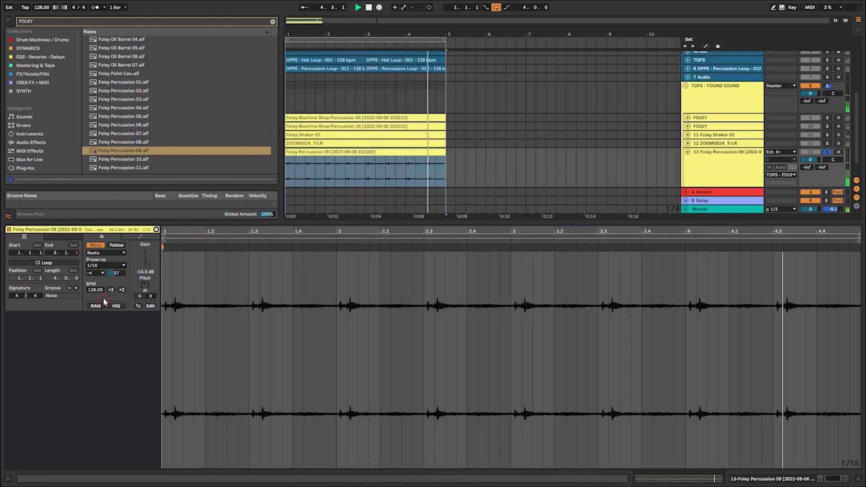
left_click(103, 298)
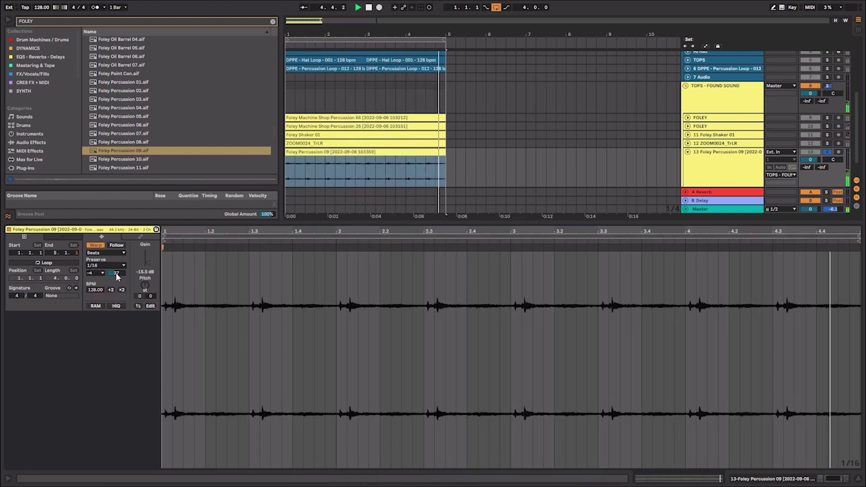
Raise the Utility gain on the Foley Percussion 09 track to 16.7 dB
double_click(757, 170)
left_click(358, 419)
left_click(352, 415)
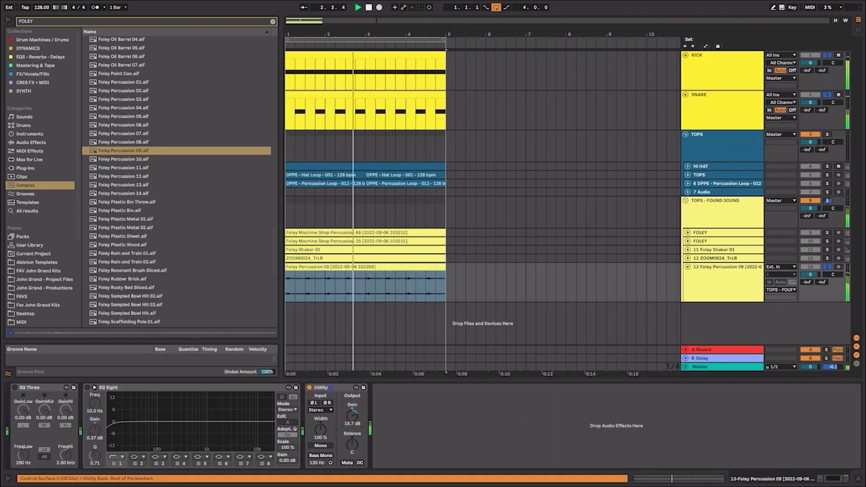
Add the OTT preset after Utility on the Foley Percussion 09 track, with Time at 1000 % and Amount at 100 %
left_click(60, 142)
left_click(272, 21)
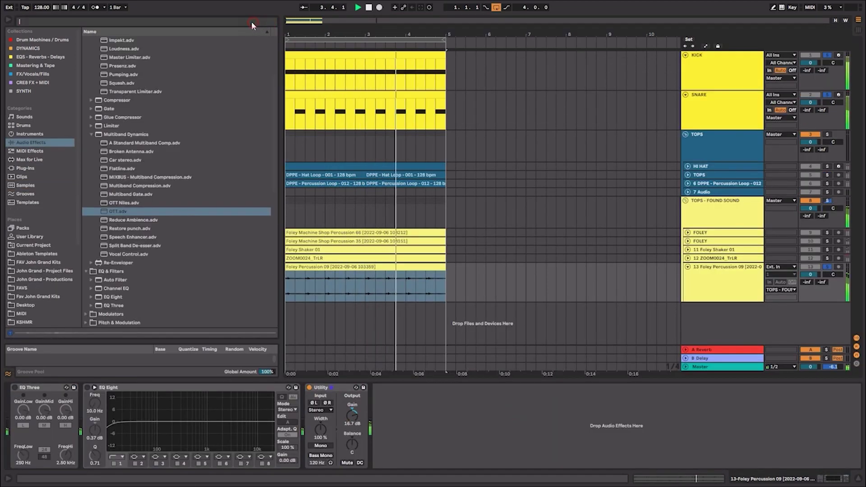
type("OTT")
key("Return")
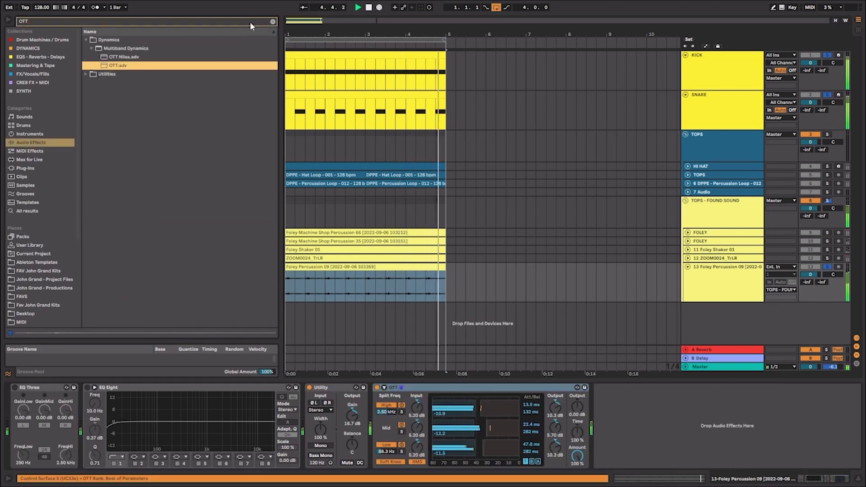
left_click_drag(577, 431, 578, 409)
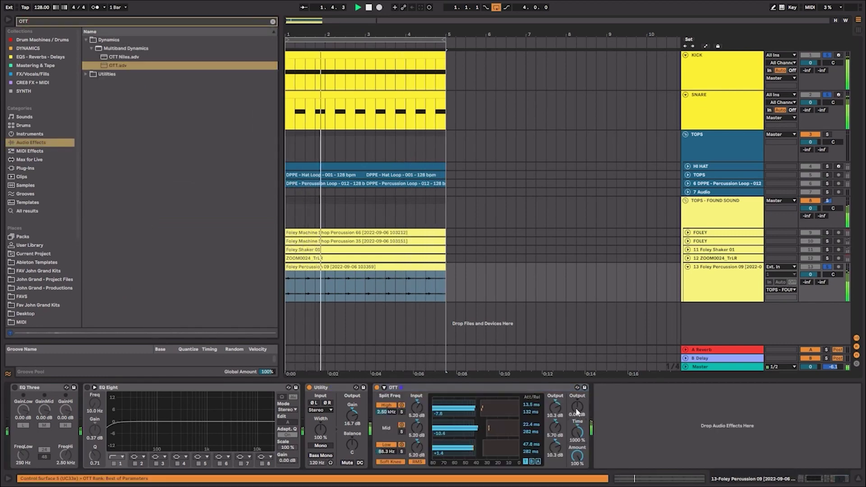
left_click_drag(578, 456, 578, 448)
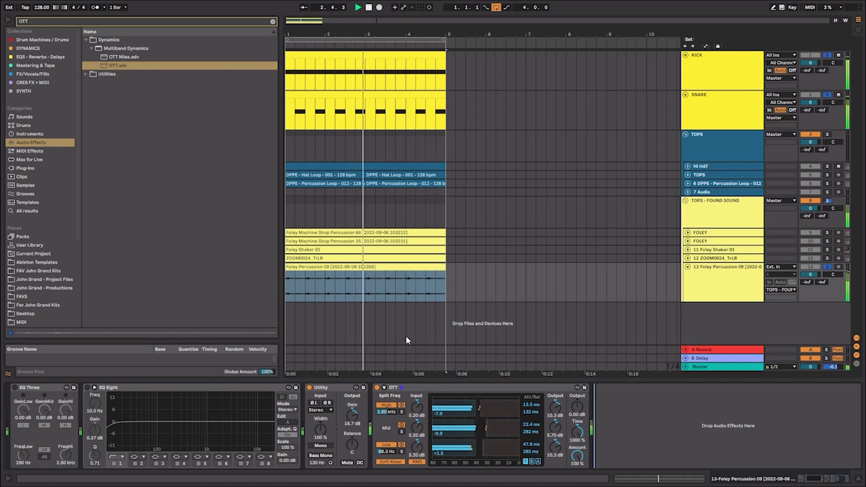
Stop playback, then freeze and flatten the Foley Percussion 09 track with its OTT processing
key("space")
right_click(716, 276)
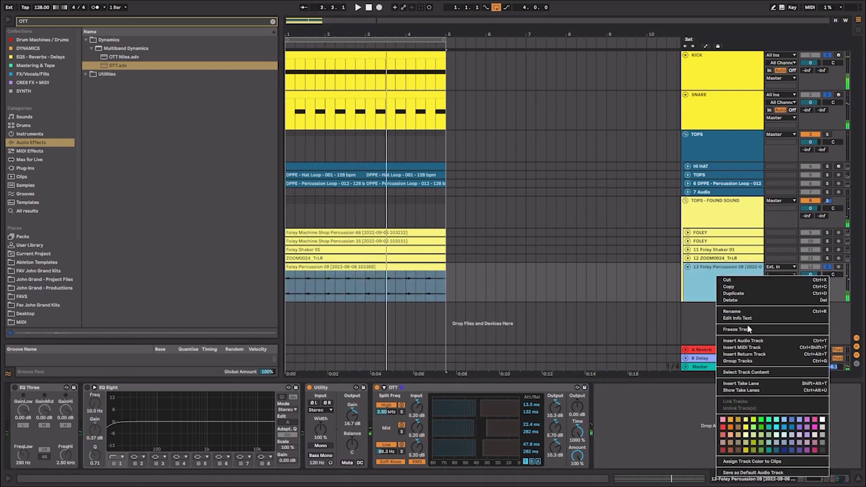
left_click(748, 329)
right_click(749, 283)
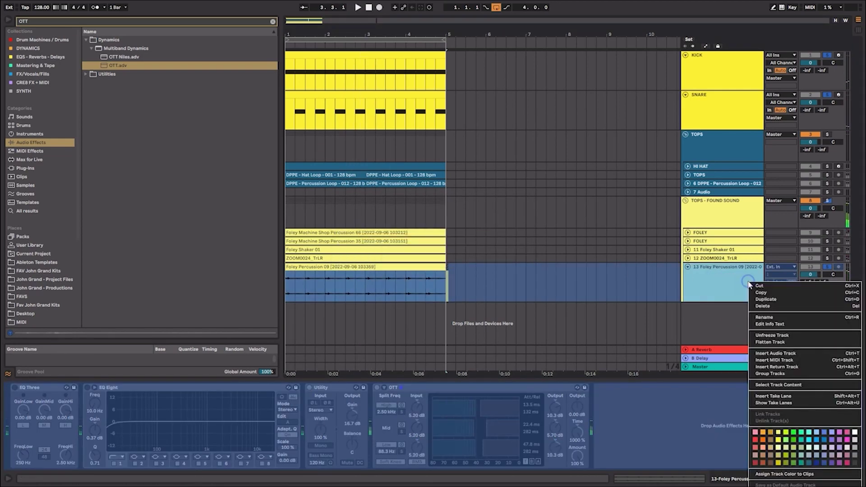
left_click(770, 342)
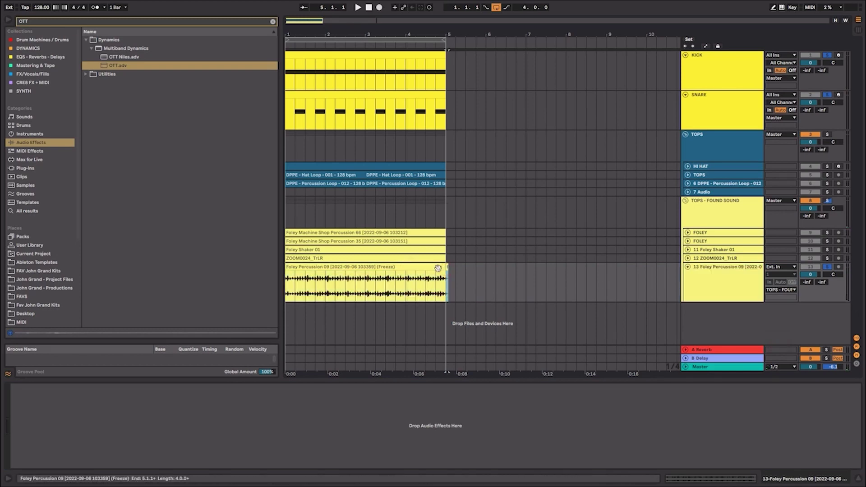
Delete the leftover freeze tail, turn the flattened clip's transient looping off and shorten its transient envelope
double_click(434, 268)
key("space")
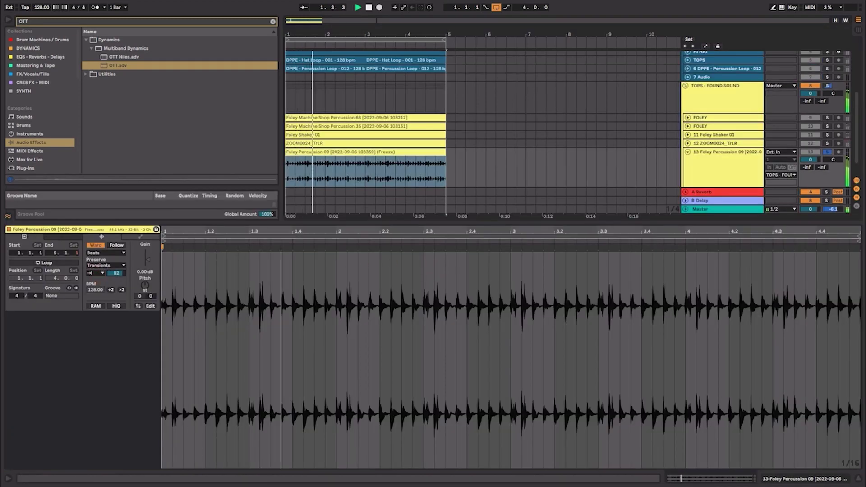
left_click_drag(116, 273, 116, 299)
Select the flattened Foley Percussion 09 track, stop playback and search the audio effects for DELAY
key("shift+Tab")
left_click(704, 285)
key("space")
left_click(273, 21)
type("DELAY")
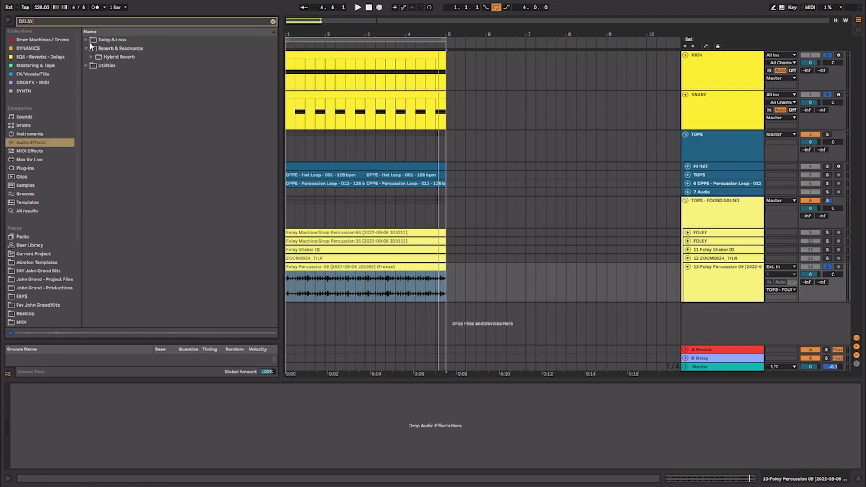
Find the Clean Delay presets of the Delay device and load Dotted Eighth Note onto the Foley Percussion 09 track
left_click(91, 42)
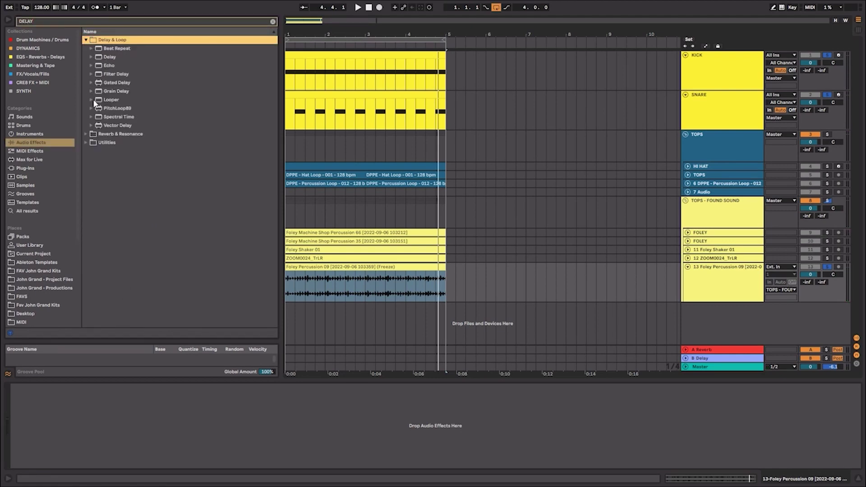
left_click(92, 58)
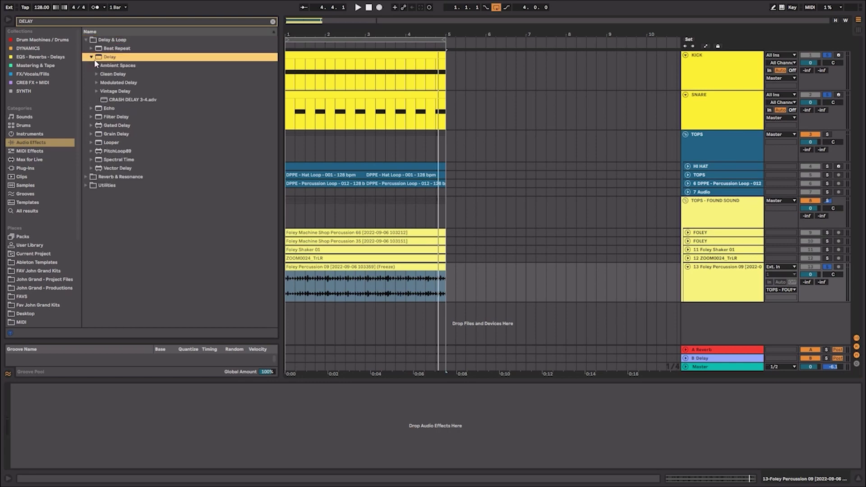
left_click(105, 100)
left_click(99, 83)
left_click(99, 74)
left_click(97, 66)
left_click(97, 66)
left_click(97, 75)
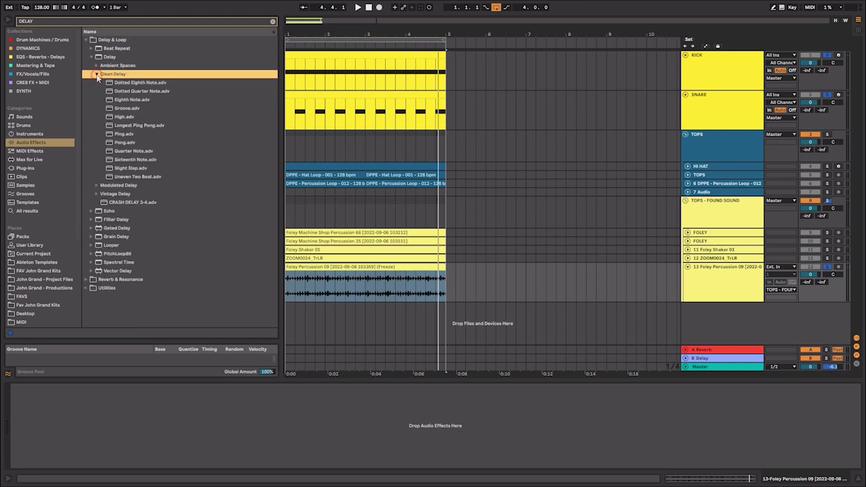
double_click(157, 82)
Set the delay's Dry/Wet to 48 %, the right delay to 4 and enable its filter at 4.33 kHz with width 7.10
left_click_drag(167, 457, 168, 469)
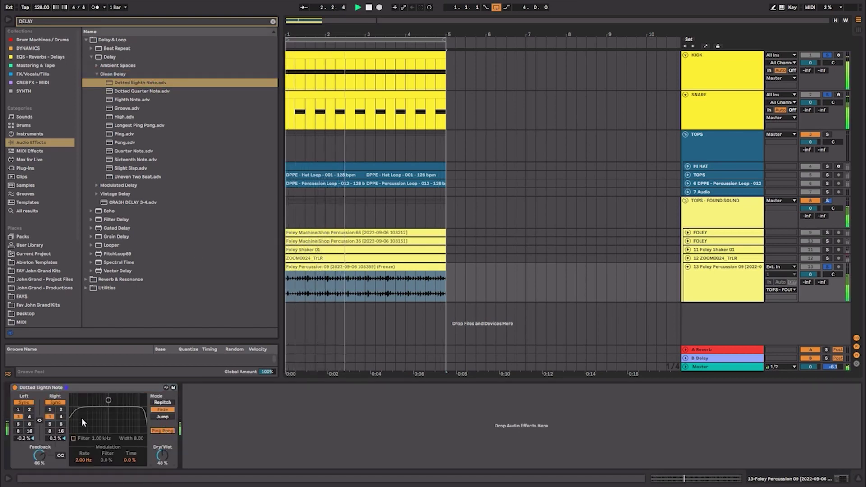
left_click(73, 438)
left_click_drag(108, 400, 120, 402)
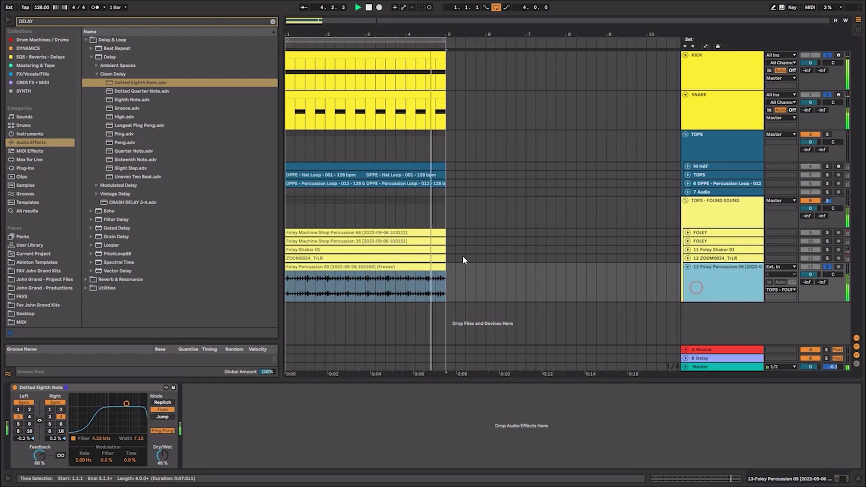
Add the OTT preset after the delay and set its Time to 1000 %
double_click(129, 23)
type("OTT")
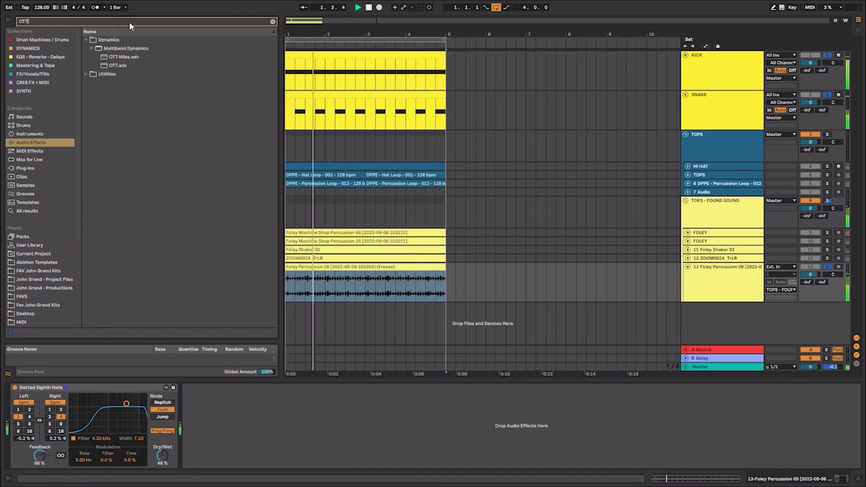
key("Down")
key("Down")
key("Down")
key("Down")
key("Return")
left_click_drag(387, 432, 387, 420)
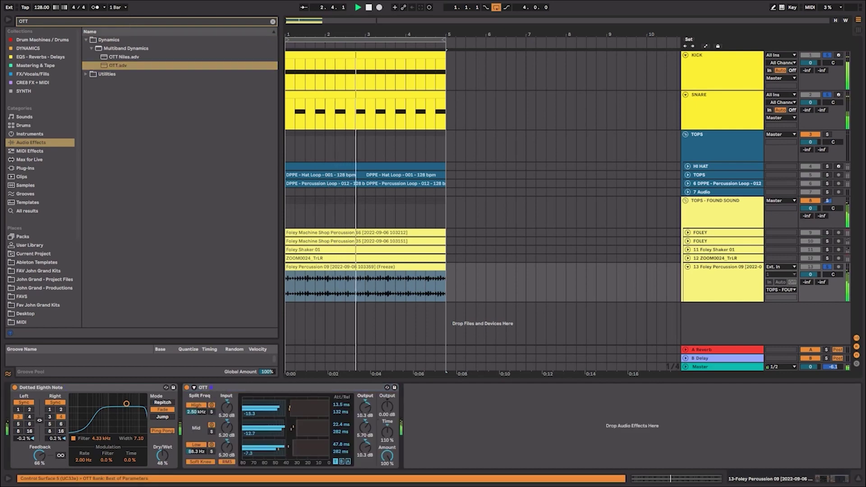
Freeze and flatten the Foley Percussion 09 track again to print the delay and OTT
left_click(708, 281)
right_click(708, 280)
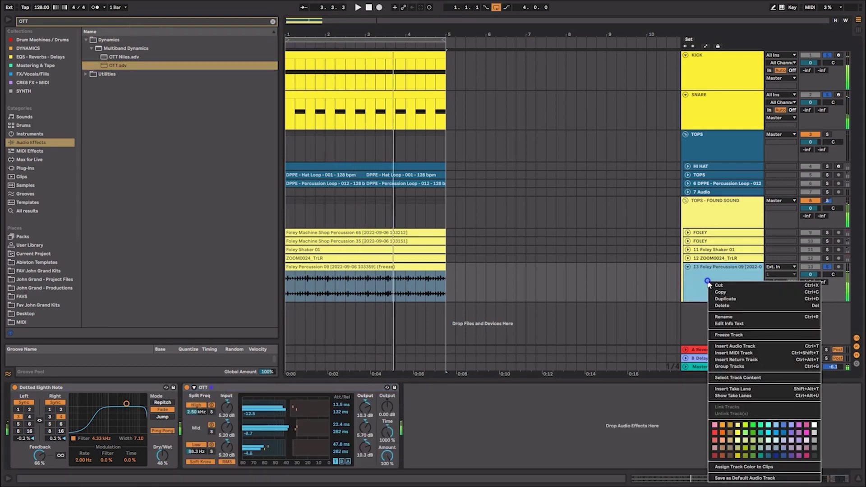
left_click(736, 335)
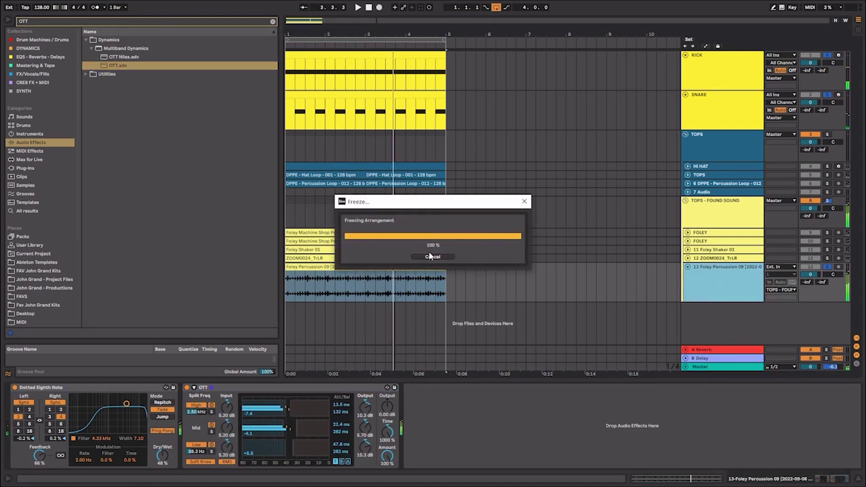
right_click(719, 270)
left_click(736, 341)
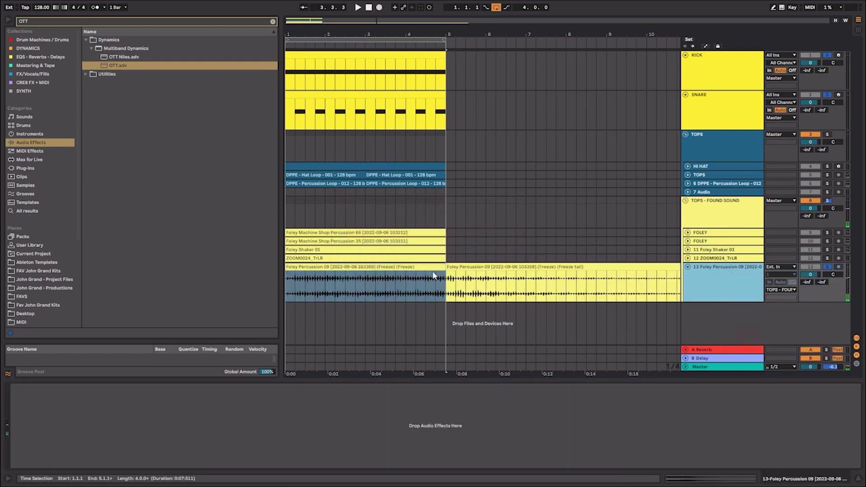
Remove the delay tail and quantize the remaining clip, with transient looping off, preserve at 1/8 and envelope at 11
double_click(418, 266)
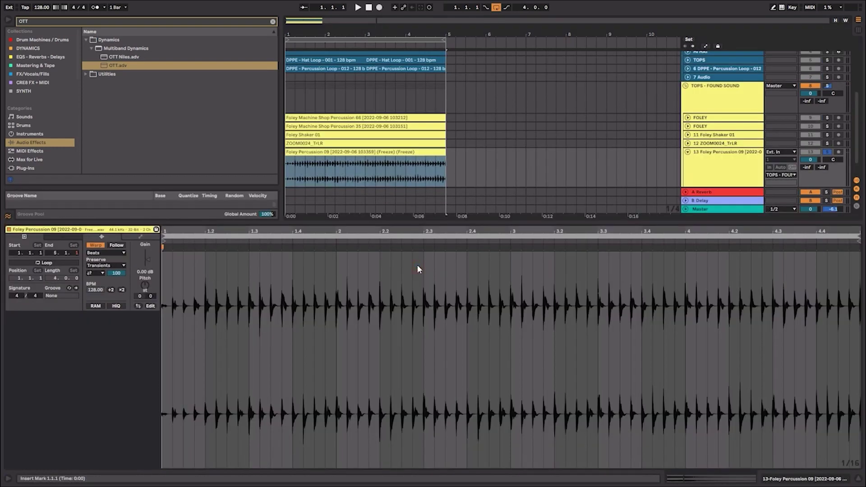
key("space")
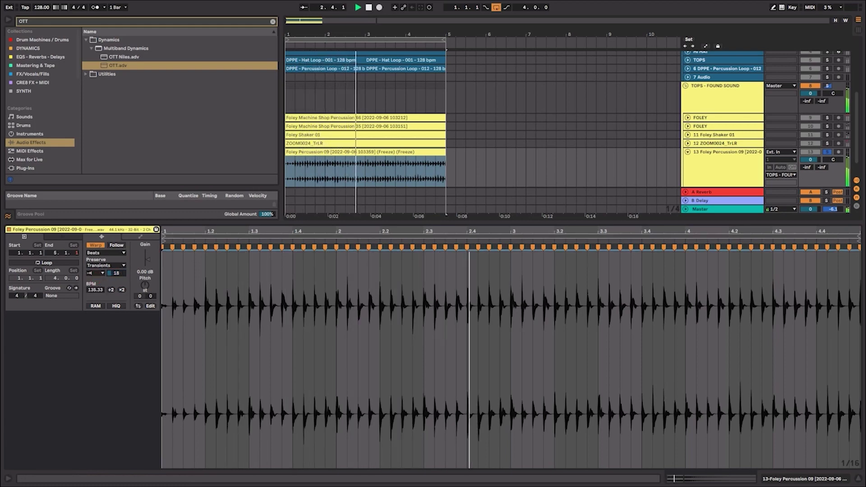
left_click(111, 265)
left_click(110, 292)
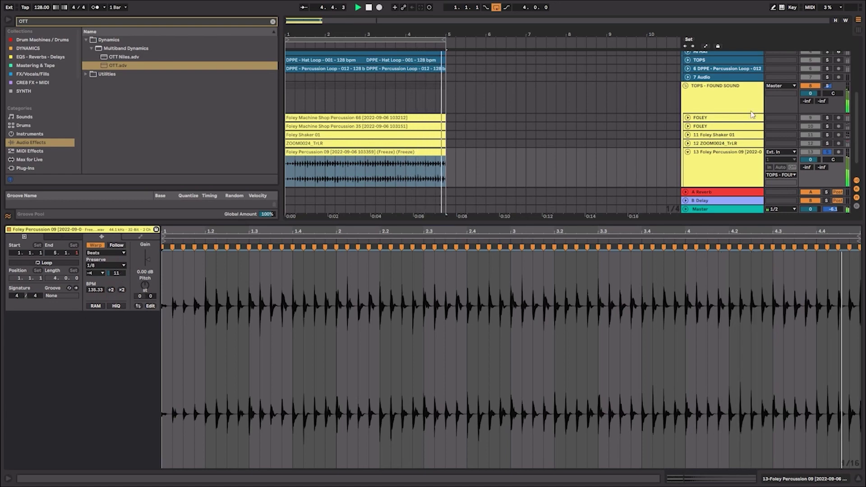
Clear the solos on KICK, SNARE and the found-sound tracks so the whole beat plays together with TOPS
scroll(816, 99, "up", 5)
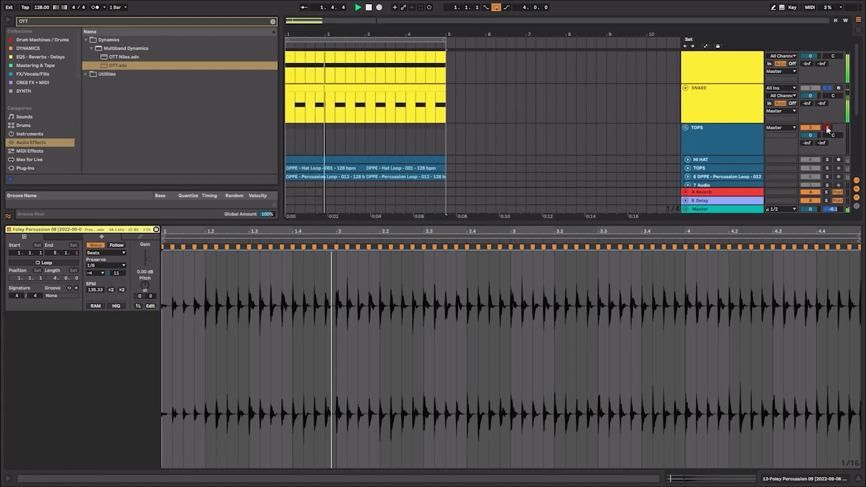
scroll(822, 117, "down", 3)
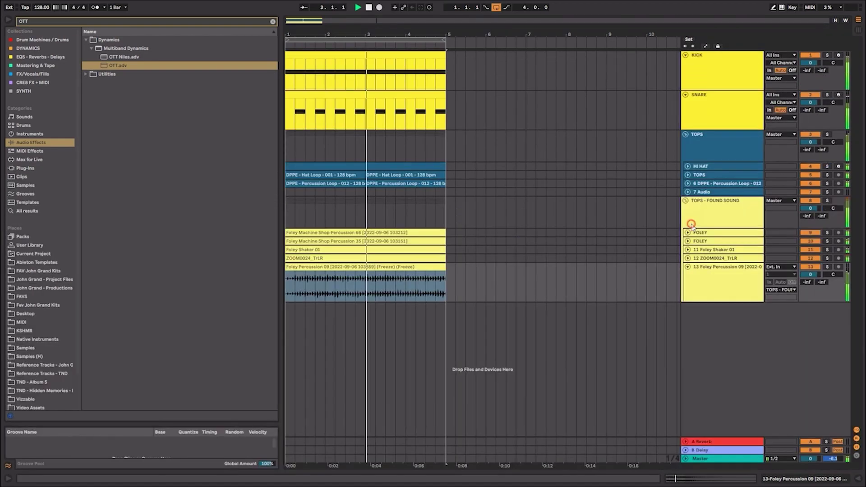
Solo the TOPS - FOUND SOUND group together with KICK and SNARE to hear only these parts of the beat
left_click(692, 224)
left_click(828, 200)
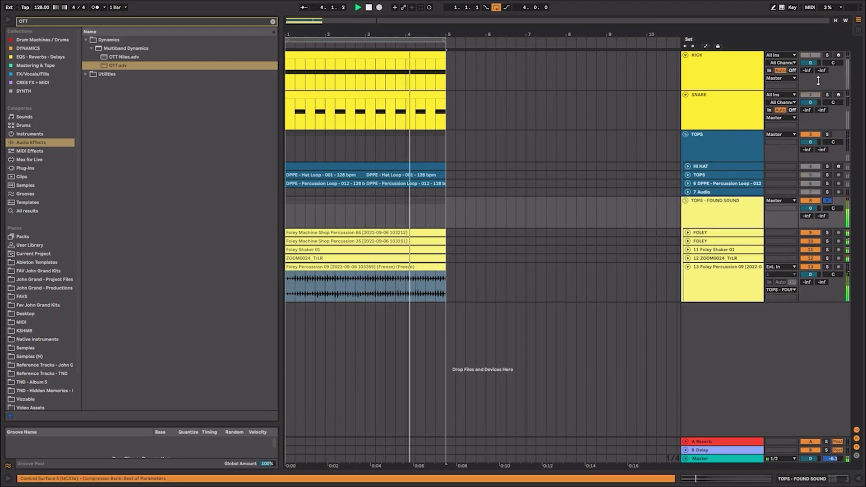
left_click(827, 55)
key("Left")
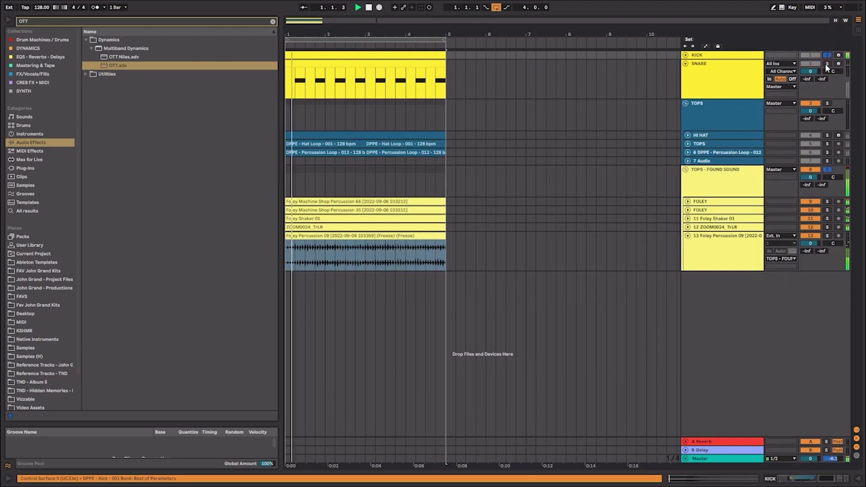
left_click(828, 64)
Set the Foley Percussion 09 clip's Beats warp preserve value to 1/16 and return to the track's device chain
left_click(718, 239)
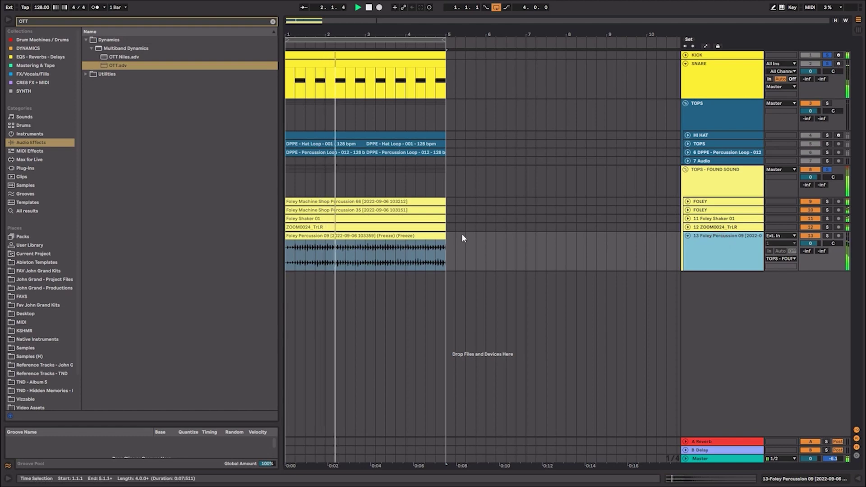
double_click(431, 239)
left_click(106, 265)
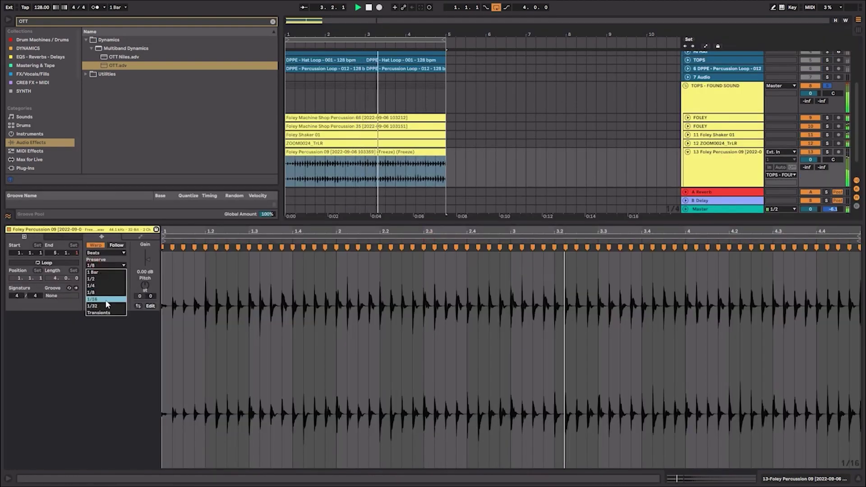
left_click(93, 299)
key("shift+Tab")
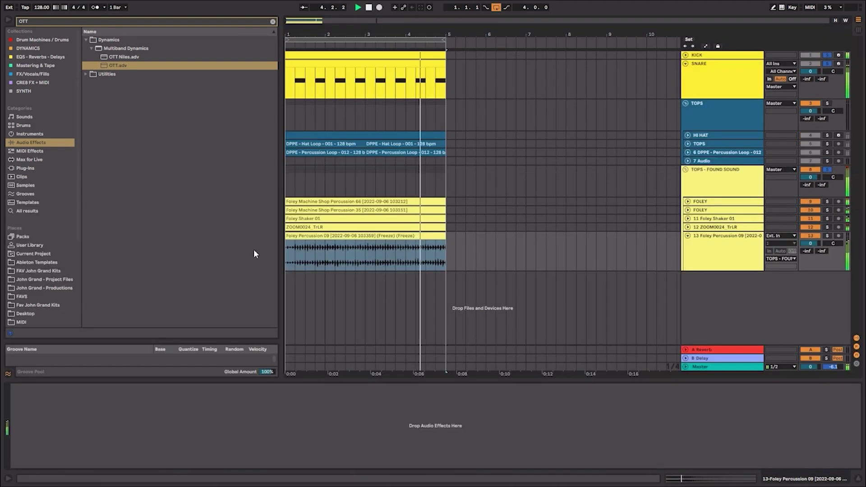
Search the audio effects for "AUTO" and solo the Foley Percussion 09 track to hear it alone
key("space")
left_click(274, 21)
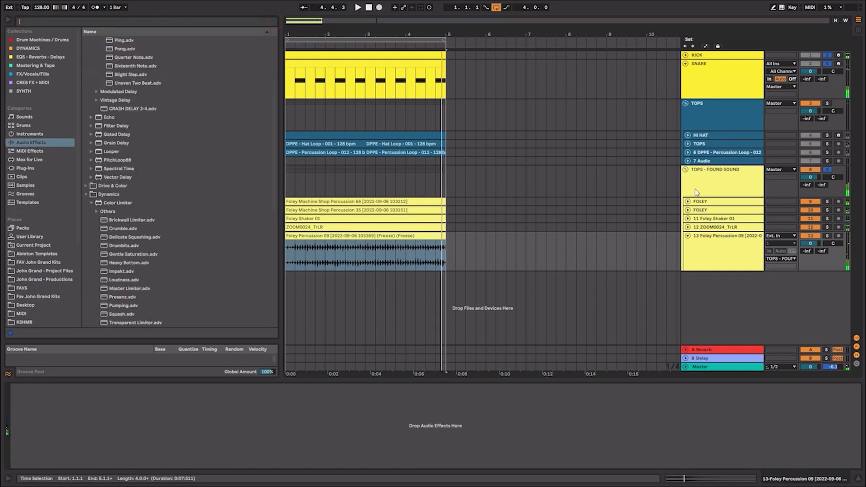
type("AUTO")
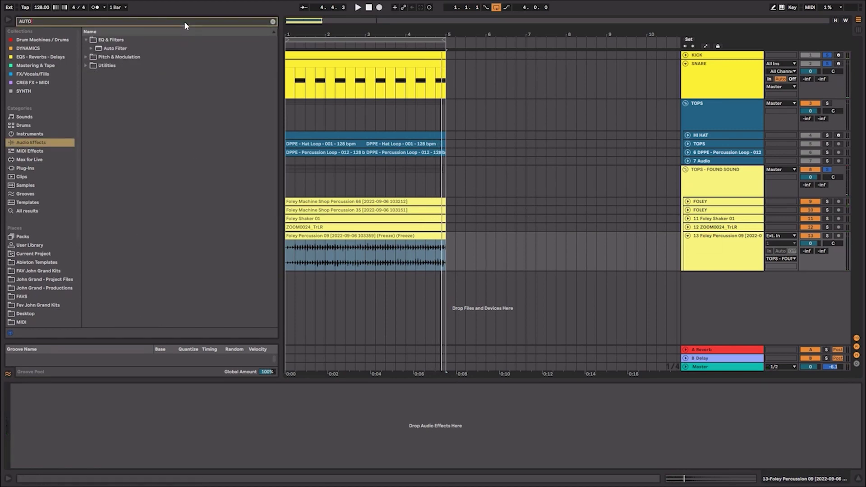
left_click(696, 251)
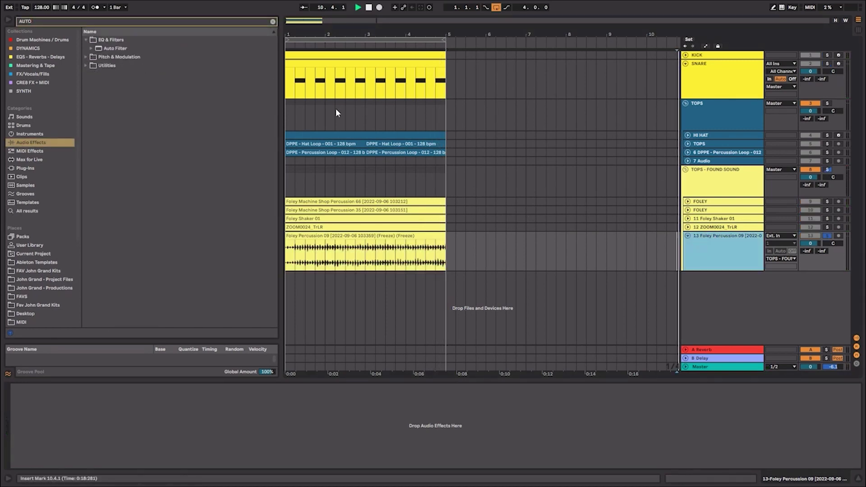
left_click(333, 234)
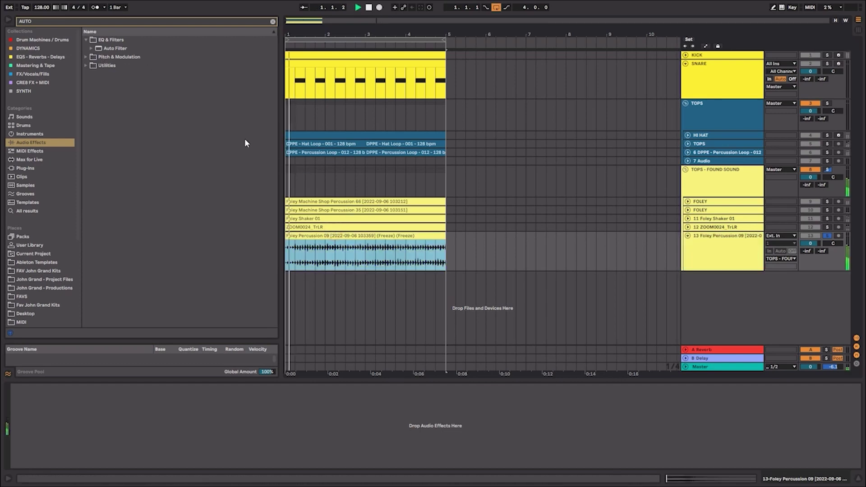
key("space")
Load the Auto Pan preset 1to4 Note Contenders on the Foley Percussion 09 track and set its Amount to 81.7 %
left_click(91, 48)
left_click(91, 48)
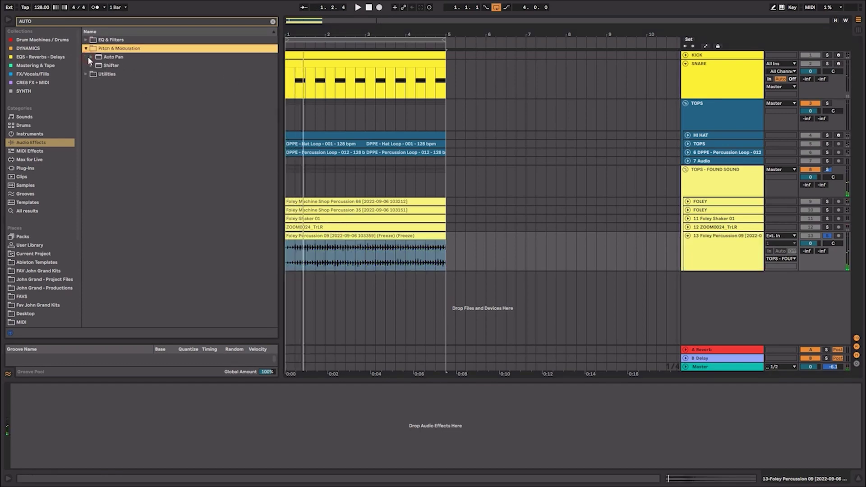
left_click(90, 57)
double_click(114, 67)
key("space")
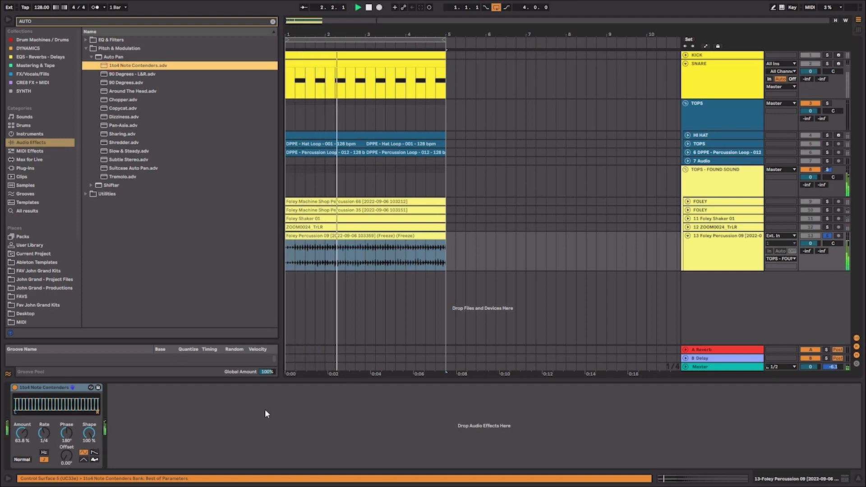
mouse_move(28, 438)
left_mouse_down()
mouse_move(28, 445)
mouse_move(28, 427)
left_mouse_up()
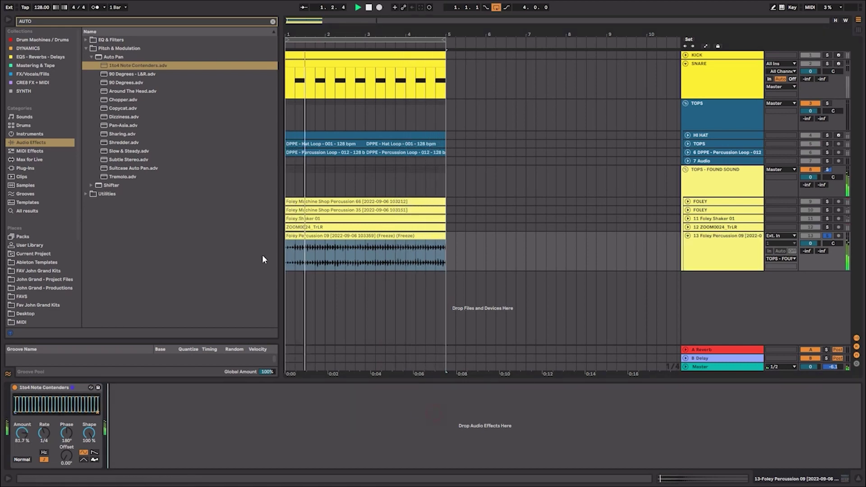
Split the Foley Percussion 09 clip at bar 3, delete the first half and put a copy of the second half in its place
left_click(348, 246)
key("space")
left_click(356, 247)
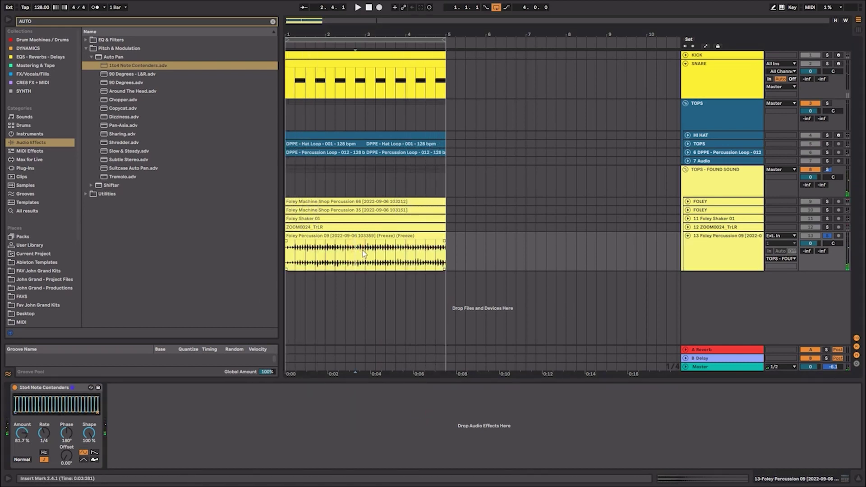
key("ctrl+e")
left_click(351, 237)
key("Delete")
left_click_drag(398, 237, 300, 246)
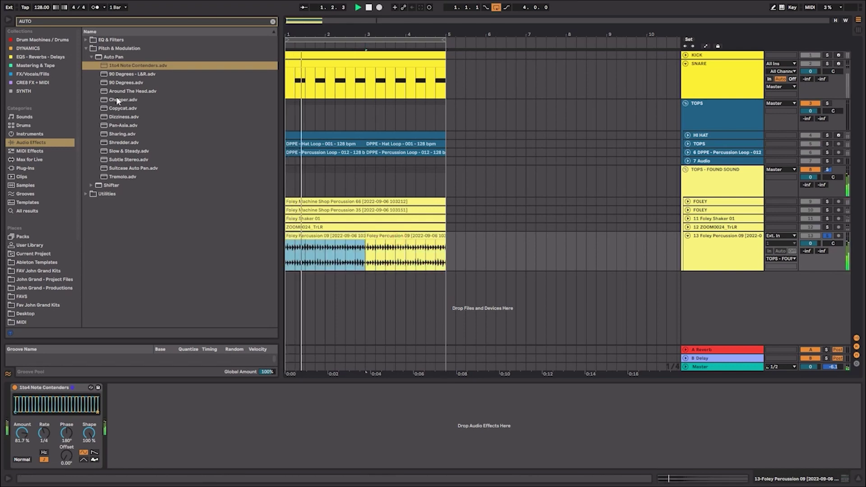
Add the Saturator preset A Bit Warmer after the Auto Pan and set its Dry/Wet to 100 %
left_click(256, 20)
type("SAT")
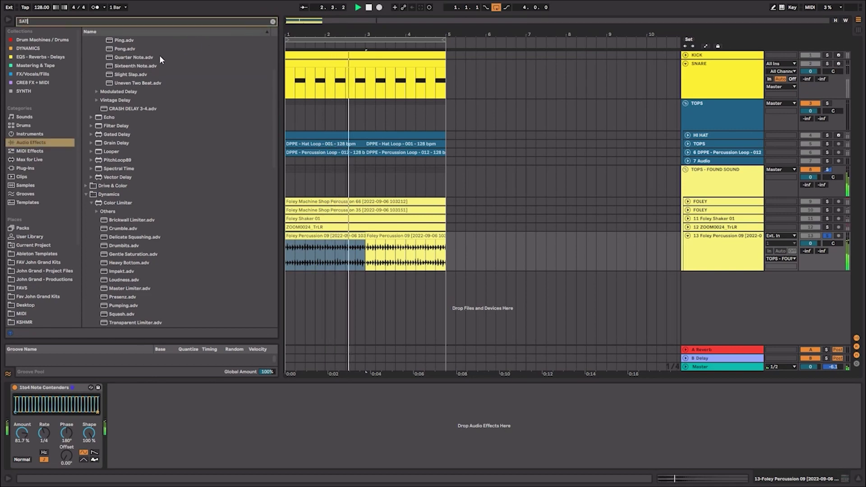
type("UR")
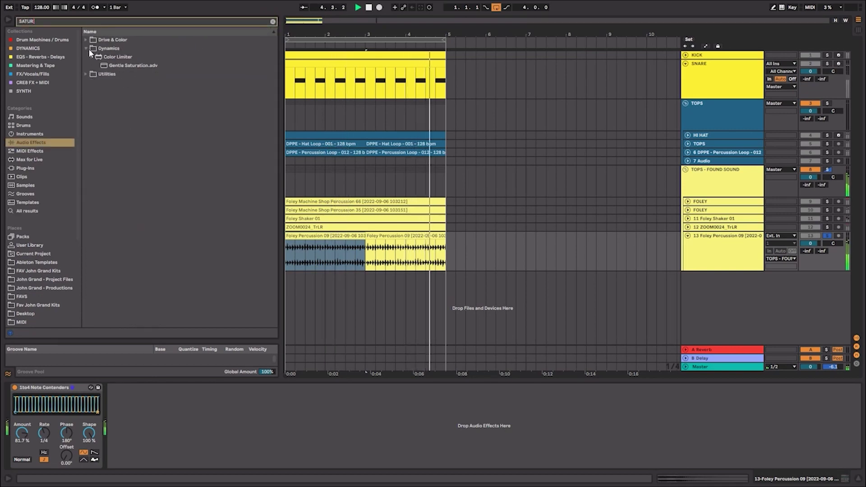
left_click(86, 39)
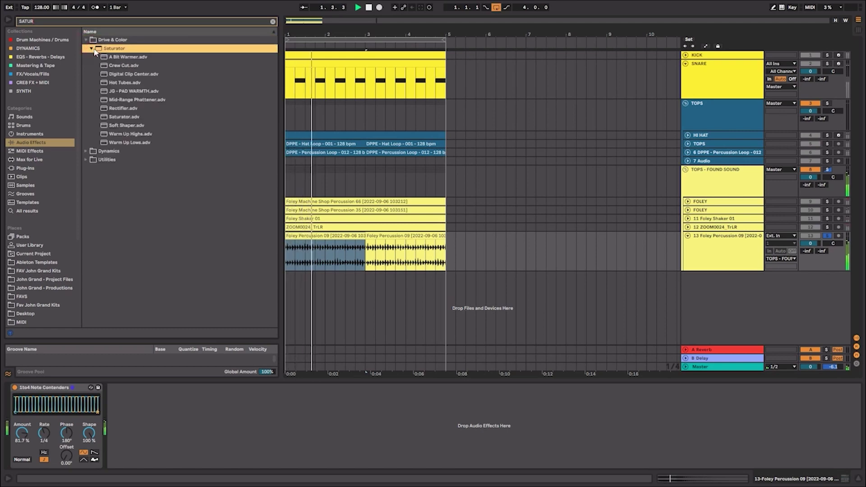
left_click_drag(130, 57, 173, 389)
left_click_drag(257, 453, 258, 441)
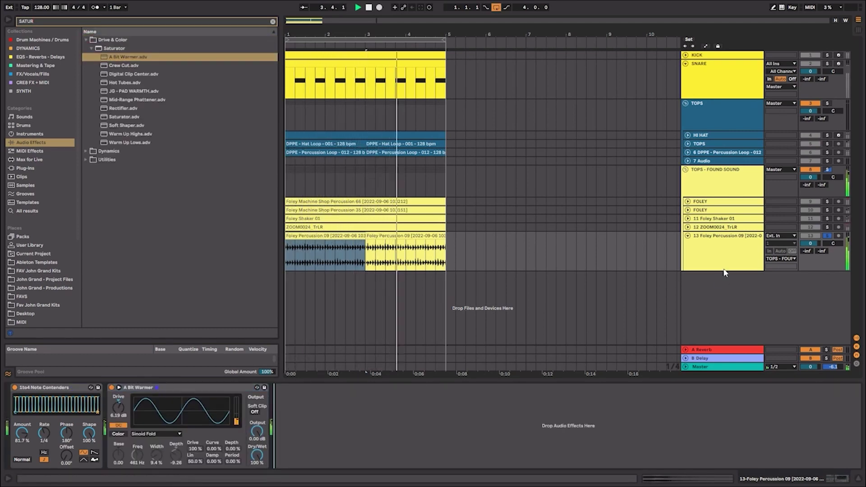
Freeze and flatten the Foley Percussion 09 track to print the Auto Pan and Saturator, and remove the leftover tail after bar 5
right_click(720, 254)
left_click(752, 308)
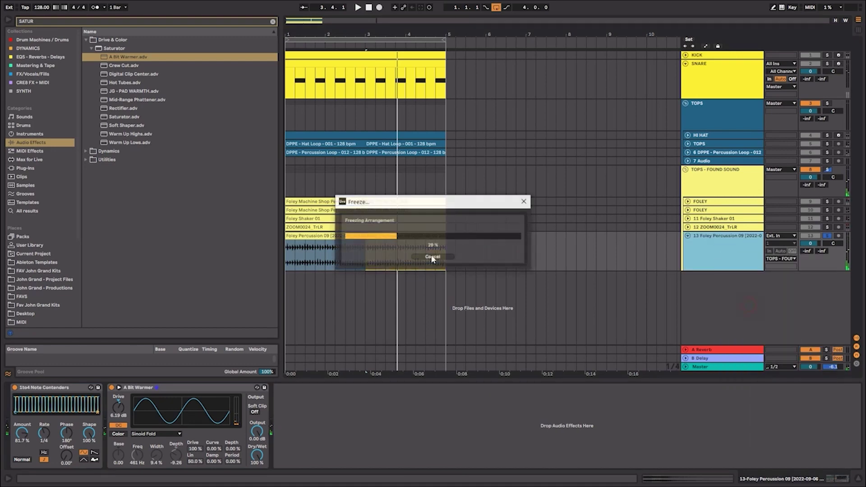
right_click(720, 254)
left_click(749, 313)
left_click(331, 236)
key("space")
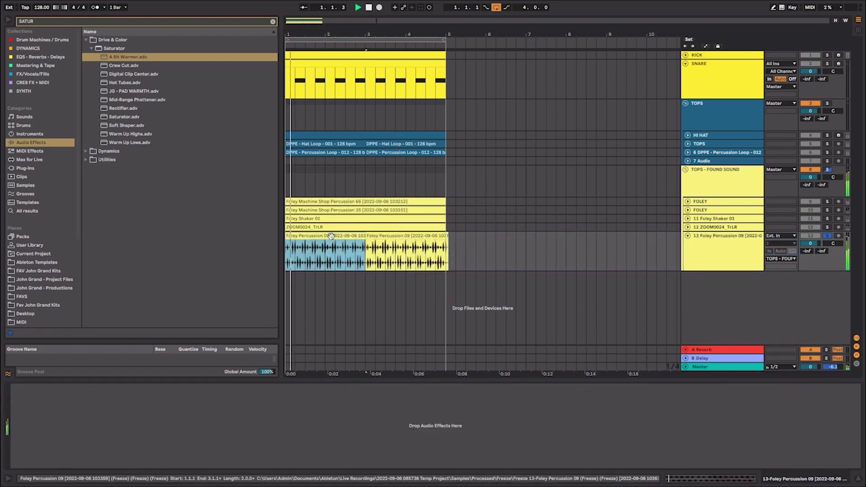
left_click(449, 240)
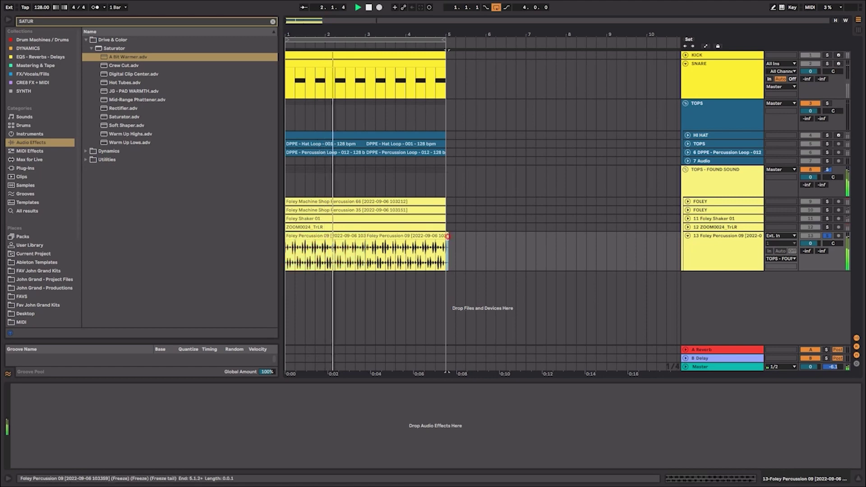
Add an EQ Eight after the sidechain compressor on the TOPS - FOUND SOUND group
left_click(565, 189)
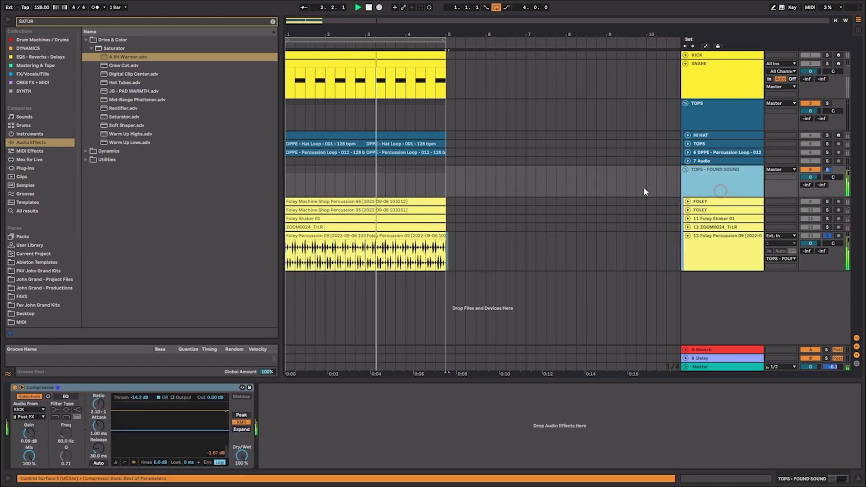
left_click(105, 22)
type("EQ")
left_click(85, 49)
double_click(99, 76)
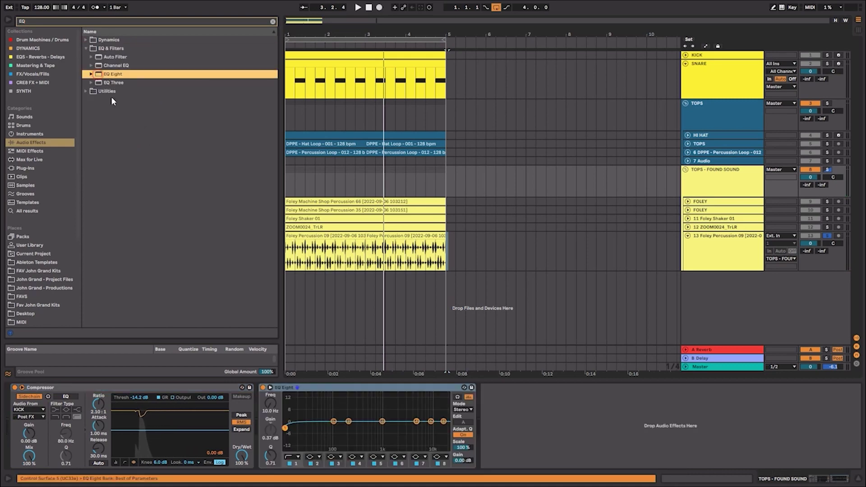
Make band 1 of the found-sound group's EQ Eight a low cut and set its frequency to 225 Hz
left_click(297, 457)
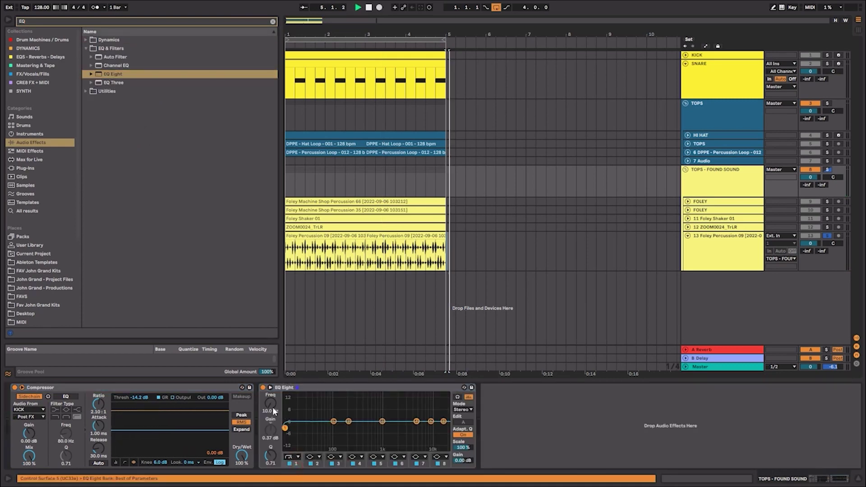
left_click(334, 201)
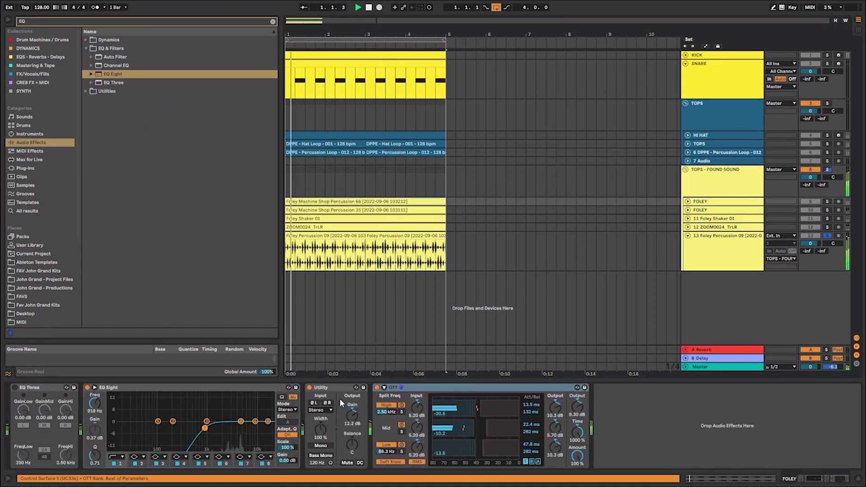
left_click(703, 182)
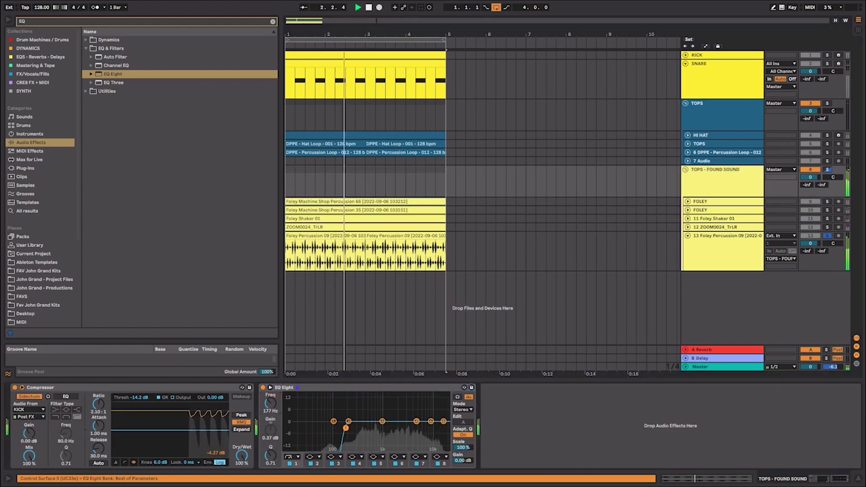
Add both FOLEY tracks, Foley Shaker 01 and ZOOM0024_TrLR to the solos to hear all five found-sound tracks together
left_click(827, 202)
left_click(827, 209)
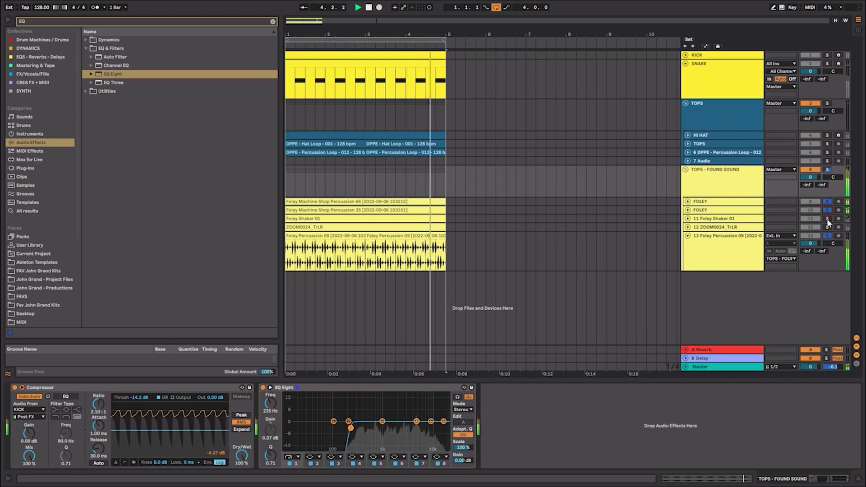
left_click(827, 219)
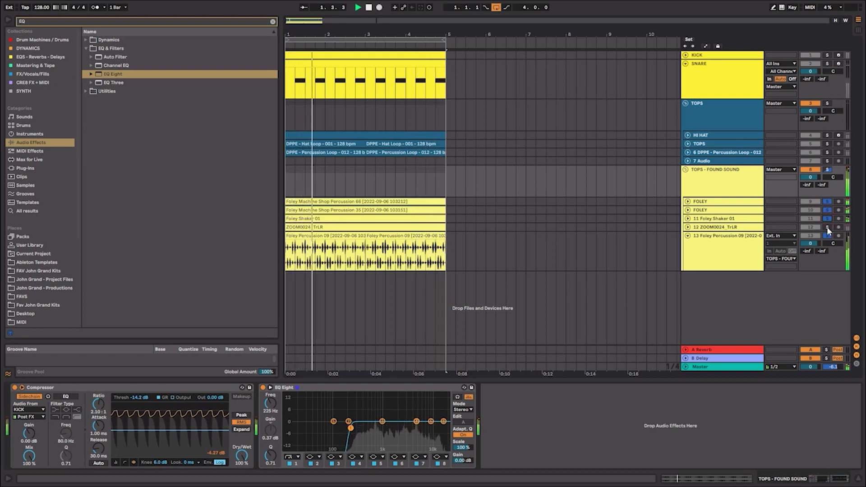
left_click(827, 227)
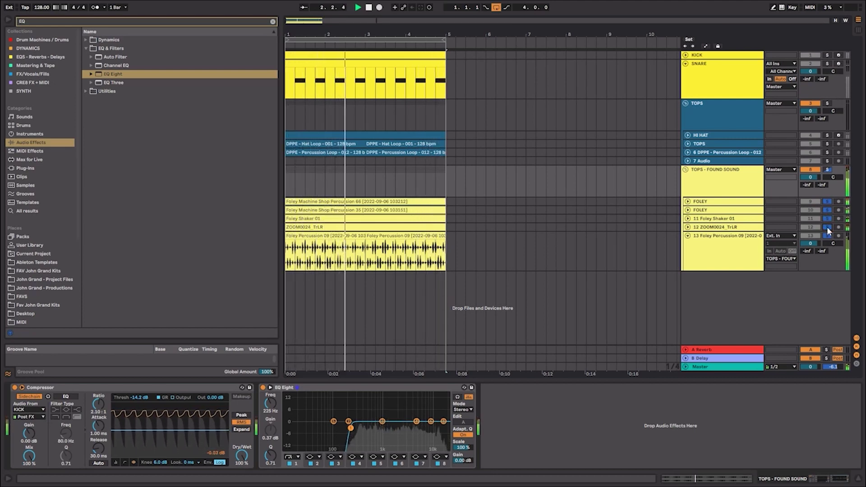
left_click(738, 228)
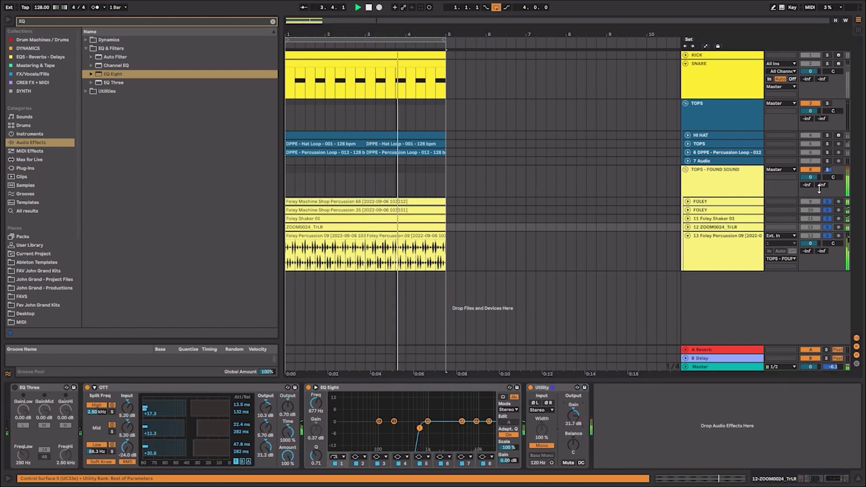
Replace the individual foley solos with a solo of the whole TOPS - FOUND SOUND group plus KICK and SNARE
left_click(828, 170)
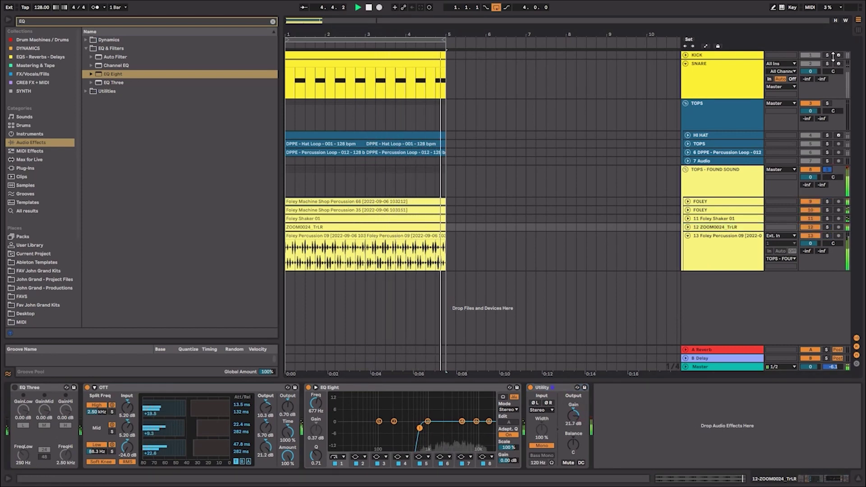
left_click(833, 55)
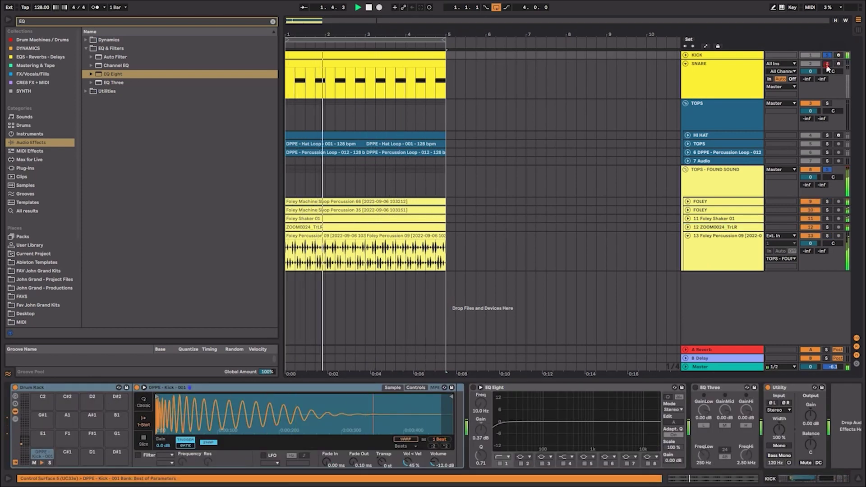
left_click(828, 64)
Lower the found-sound group's sidechain compressor threshold to -20.1 dB and add TOPS to the soloed tracks
left_click(830, 167)
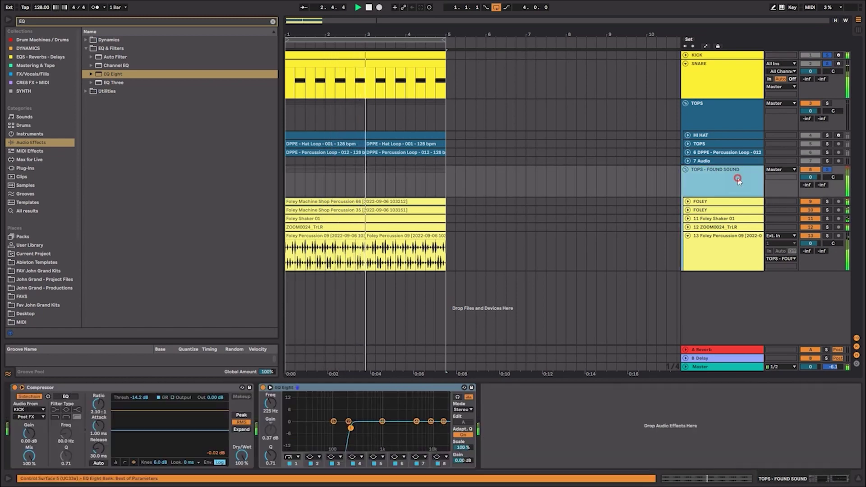
left_click_drag(172, 431, 172, 438)
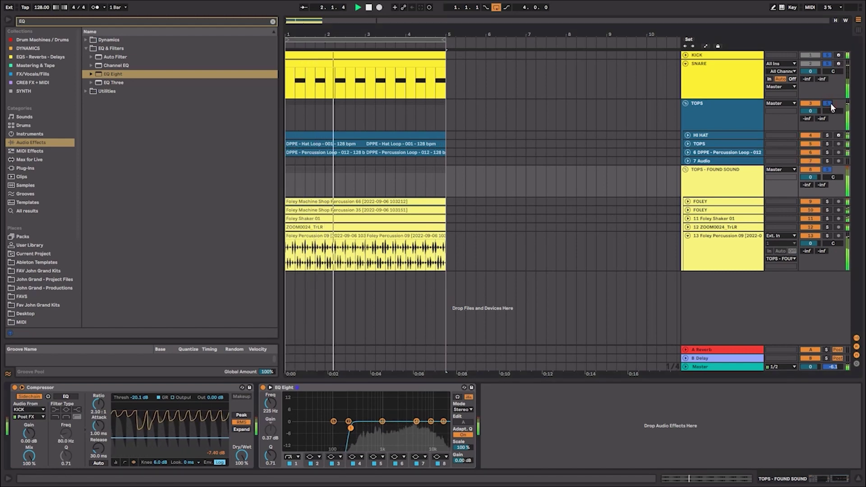
Add an EQ Eight to the TOPS group and make band 1 a steep low cut at 346 Hz
left_click(720, 114)
double_click(113, 74)
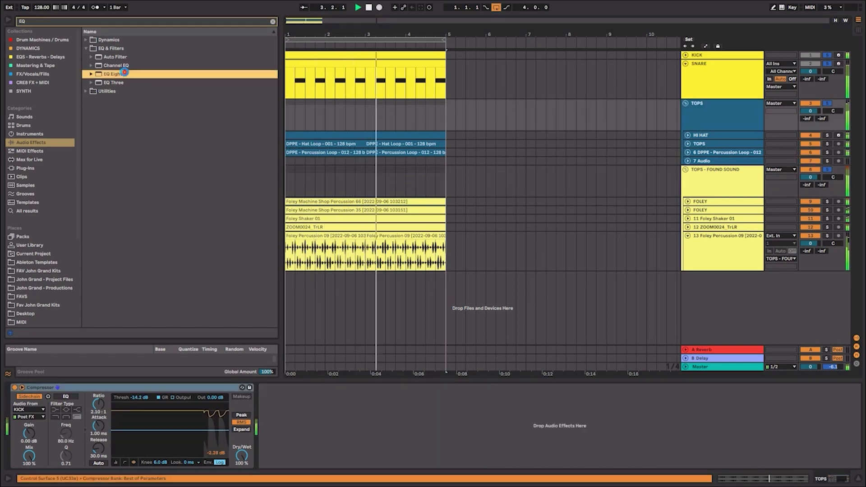
left_click_drag(318, 428, 360, 428)
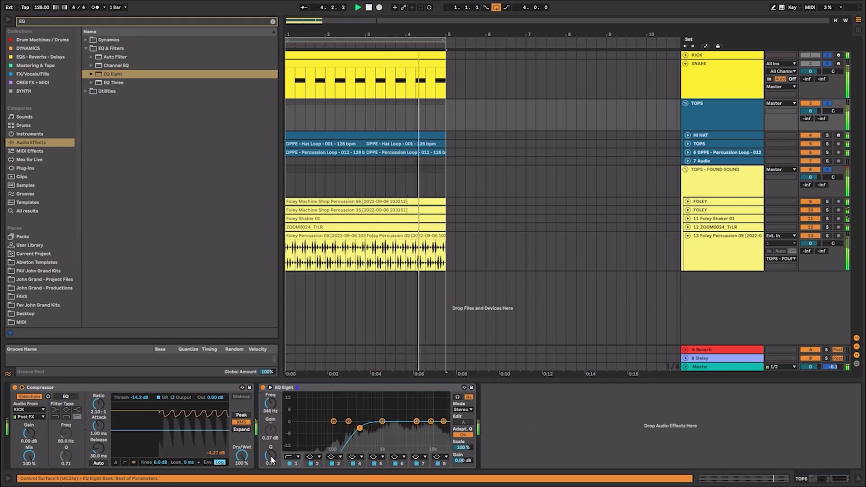
left_click(292, 457)
left_click(292, 465)
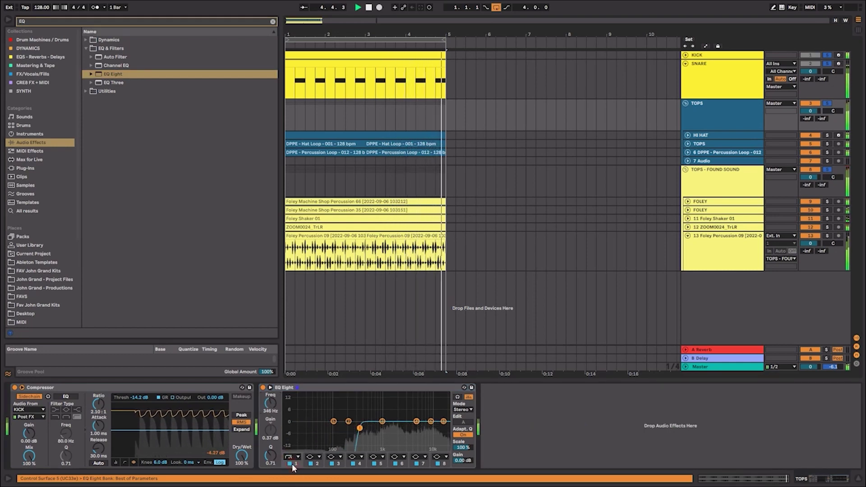
Solo the hat loop track inside TOPS, then turn off transient looping and lower the transient envelope for both of its clips
left_click(724, 134)
left_click(714, 144)
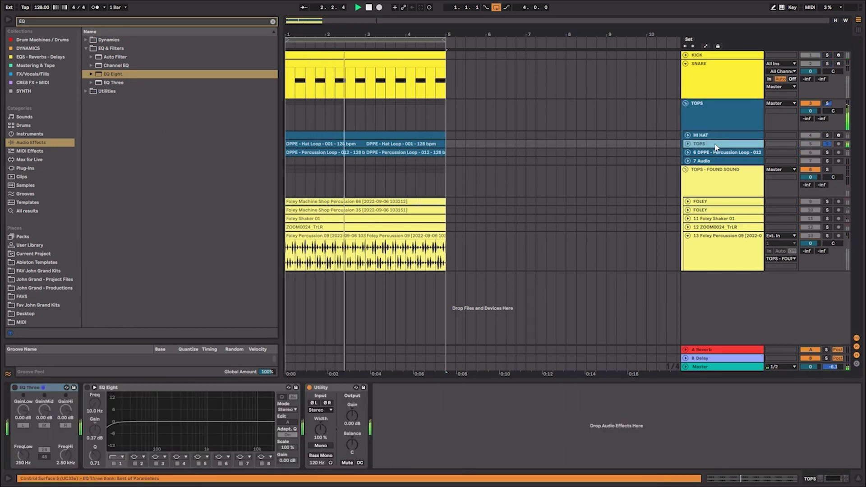
left_click(385, 143)
key("space")
double_click(344, 143)
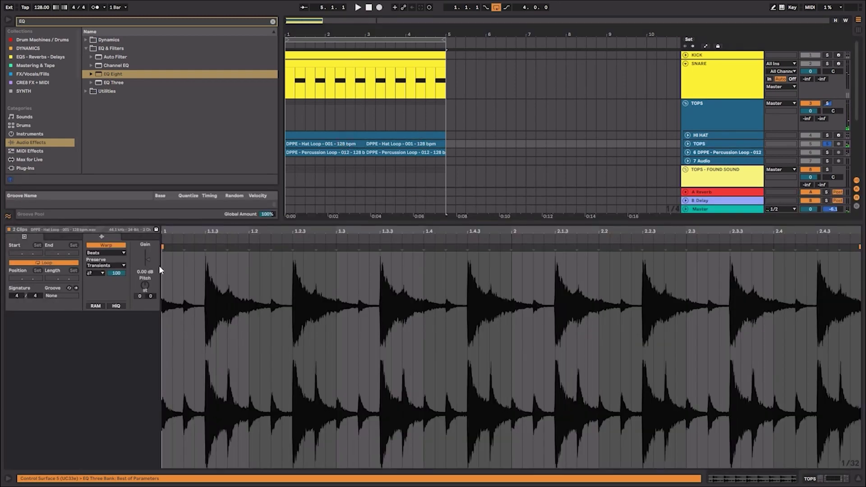
left_click(102, 273)
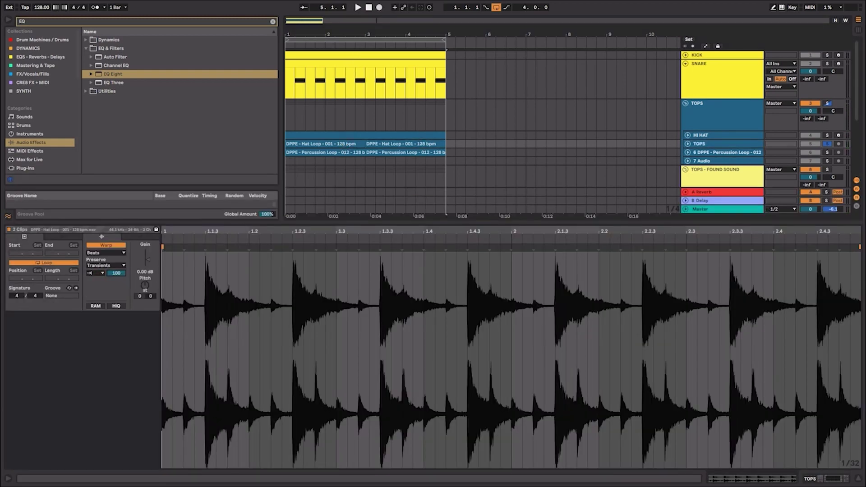
key("space")
left_click_drag(117, 273, 116, 287)
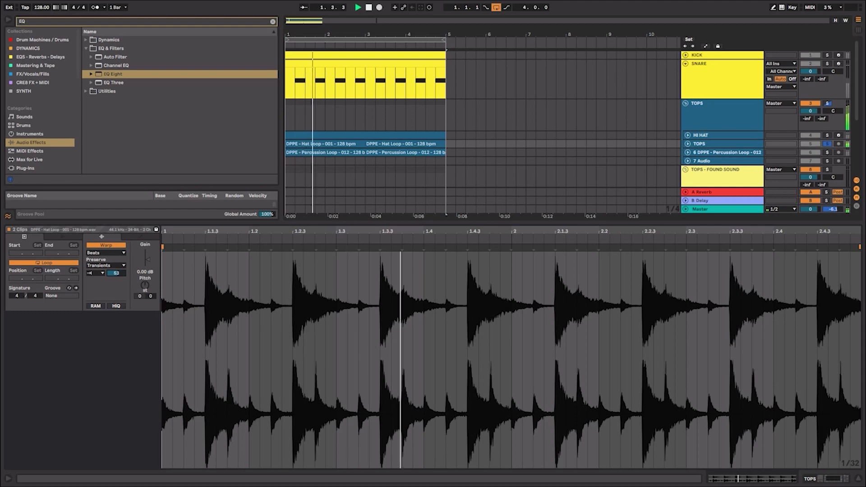
Solo the DPPE percussion loop together with the hat loop and enable its EQ Eight with a low cut at 306 Hz
left_click(688, 144)
left_click(732, 154)
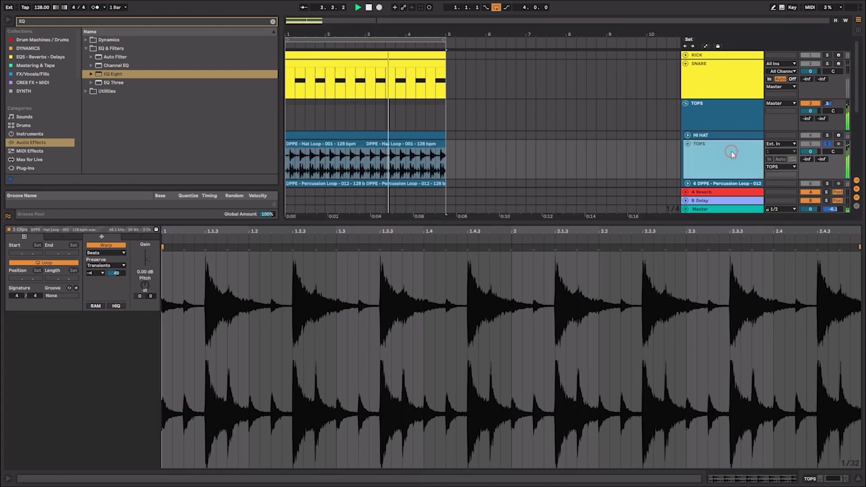
double_click(726, 223)
left_click(827, 183)
left_click(810, 184)
double_click(747, 184)
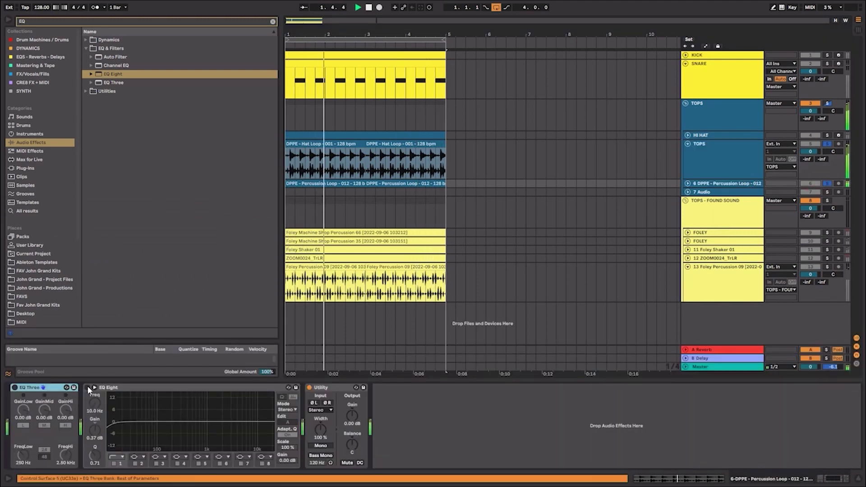
left_click(89, 388)
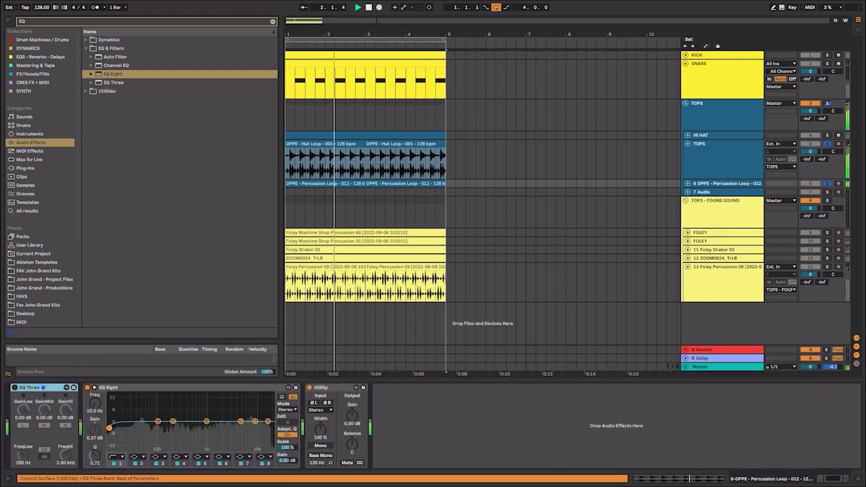
Clear all solos to play the full beat and collapse the hat loop and percussion loop tracks in TOPS
left_click(688, 184)
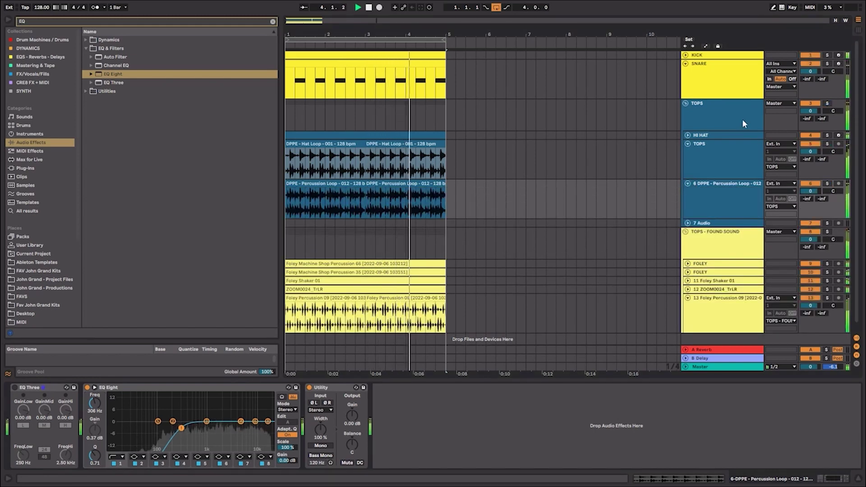
left_click(736, 119)
left_click(694, 150)
key("ctrl+a")
left_click(688, 144)
Collapse the Foley Percussion 09 track and show the devices of the TOPS - FOUND SOUND group
left_click(702, 190)
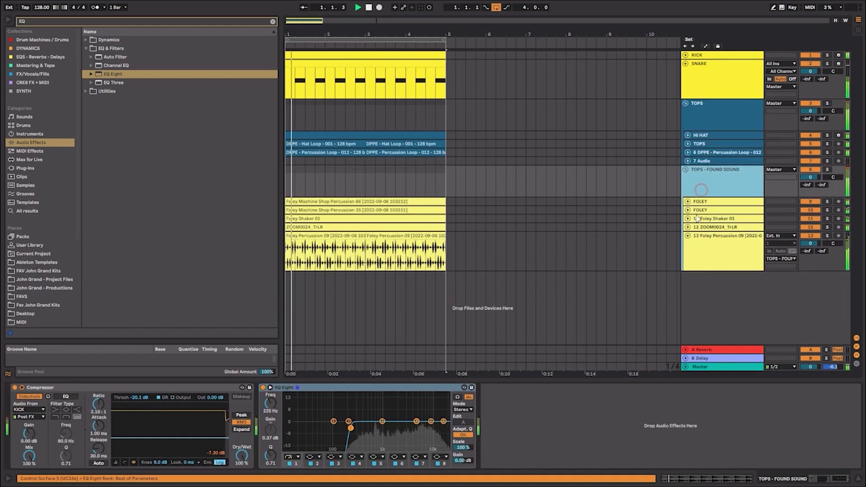
left_click(722, 253)
left_click(688, 236)
left_click(701, 185)
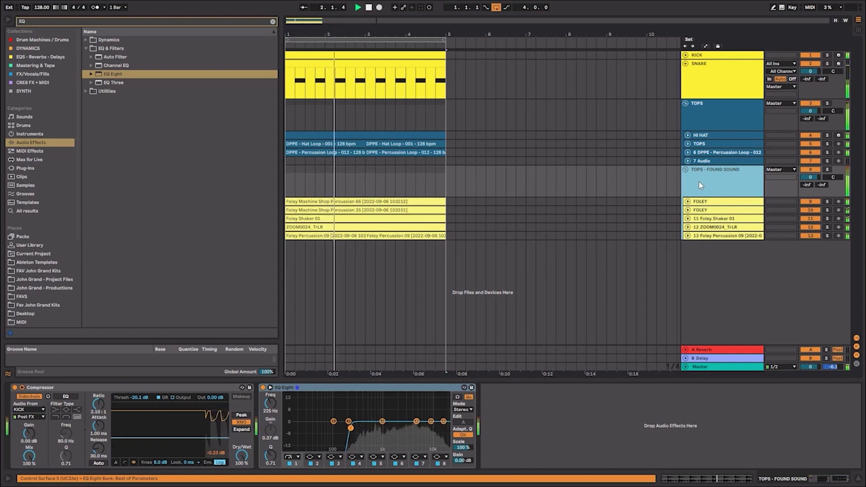
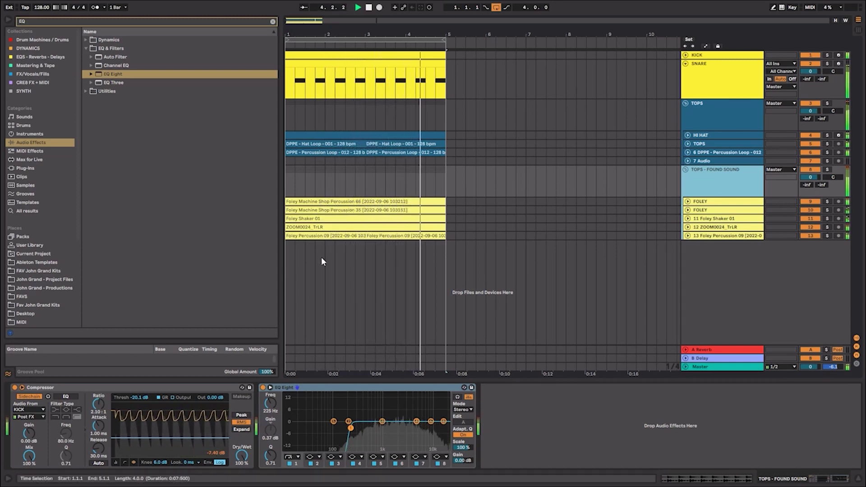
Stop playback, search the plug-ins for "GROSS" and add IL Gross Beat to the TOPS - FOUND SOUND group
key("space")
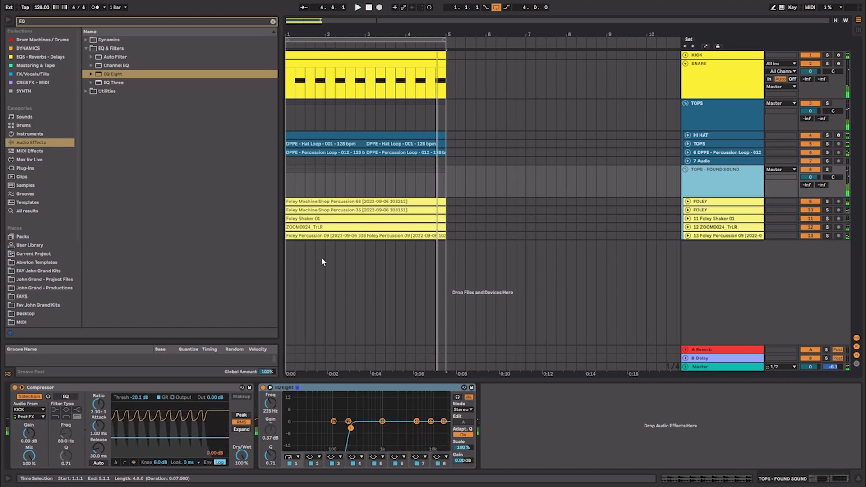
left_click(273, 22)
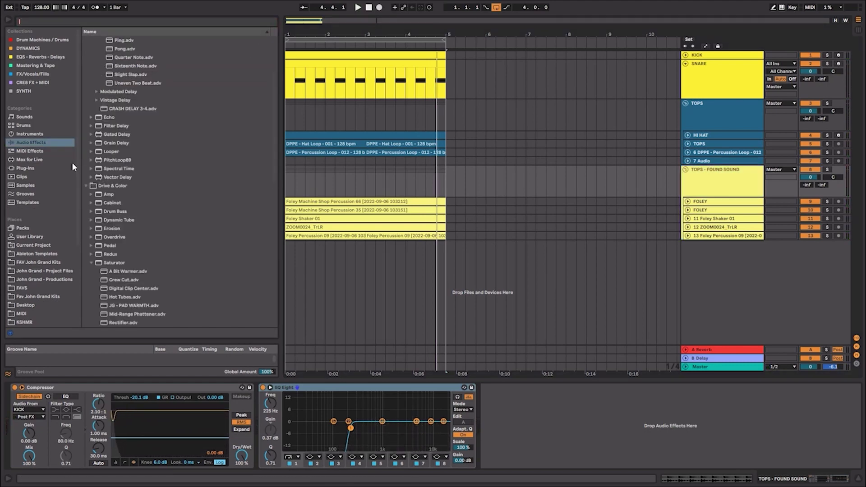
left_click(51, 168)
left_click(211, 22)
type("GROSS")
key("Down")
key("Down")
key("Return")
left_click_drag(266, 24, 508, 126)
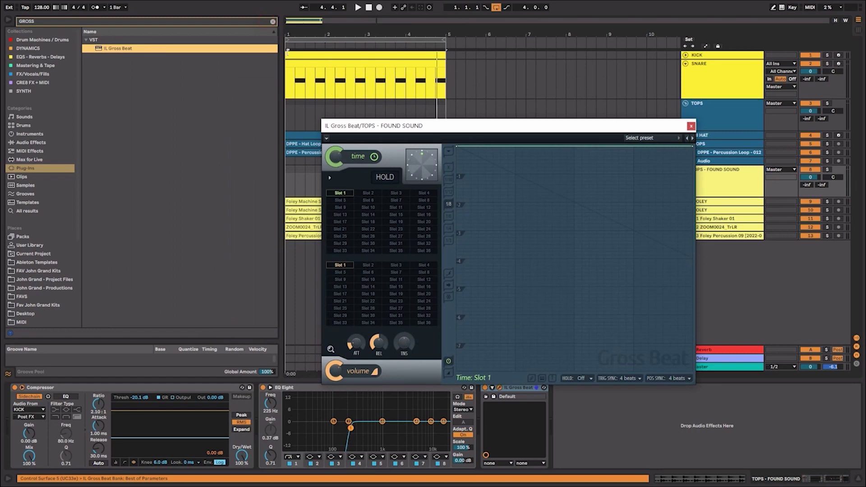
Search the plug-ins for "SHAP" and add ShaperBox 2 after Gross Beat on the TOPS - FOUND SOUND group
left_click(273, 22)
left_click(250, 22)
type("SHA")
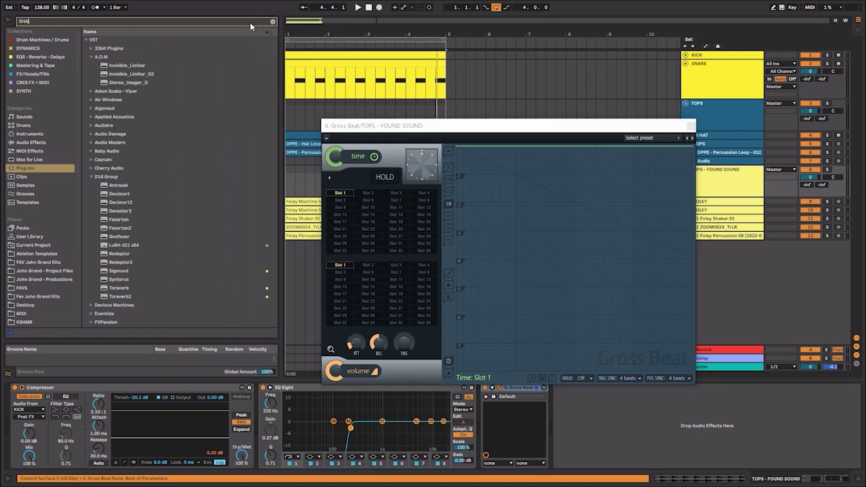
type("P")
key("Down")
key("Down")
key("Down")
key("Down")
key("Down")
key("Down")
key("Down")
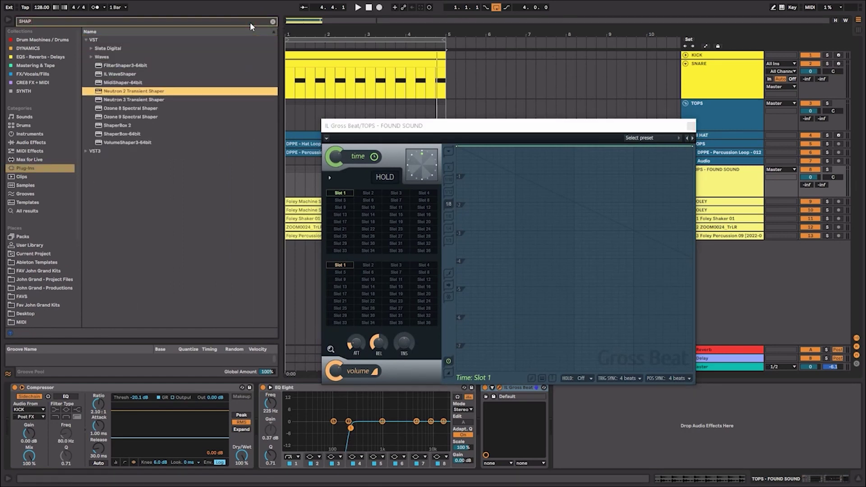
key("Down")
key("Down")
key("Down")
key("Down")
key("Return")
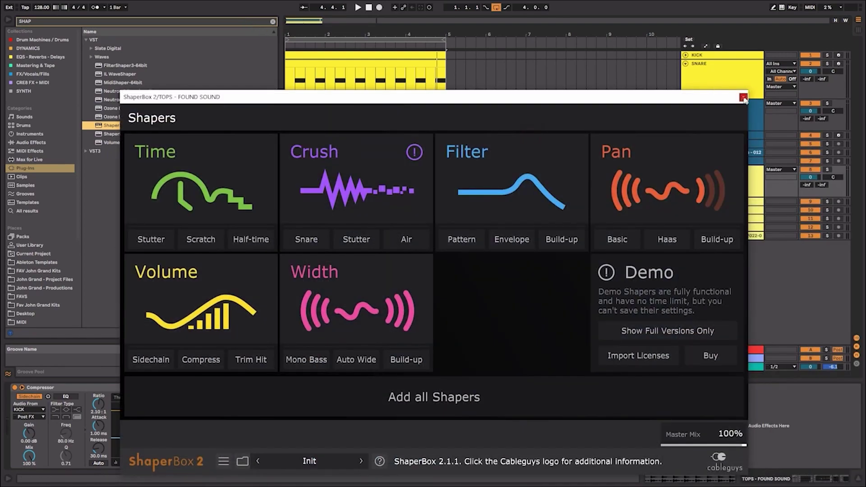
Close the ShaperBox 2 window, then reposition, enlarge and close the Gross Beat window
left_click(744, 98)
left_click_drag(662, 135, 501, 101)
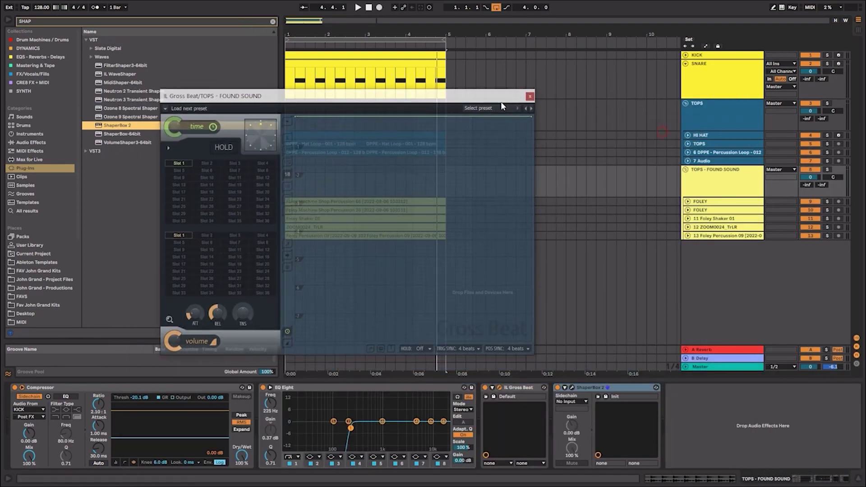
left_click_drag(534, 355, 625, 415)
mouse_move(522, 102)
left_mouse_down()
mouse_move(531, 109)
mouse_move(544, 89)
mouse_move(526, 88)
left_mouse_up()
left_click(633, 82)
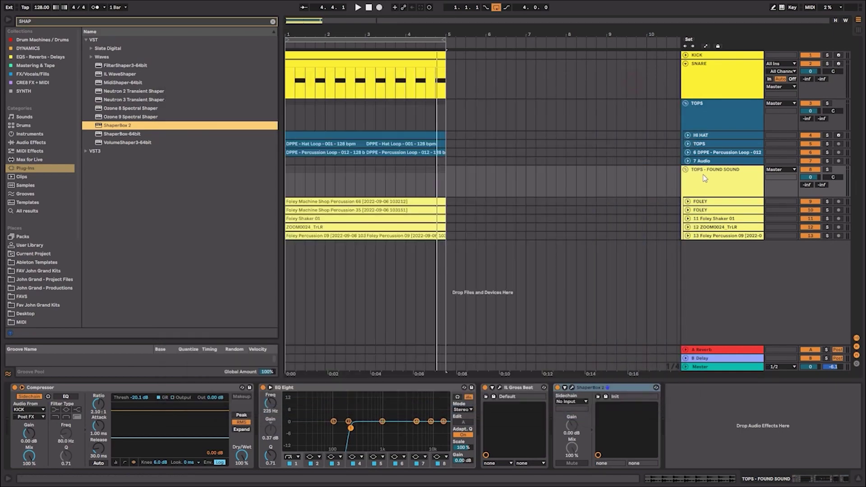
With the TOPS - FOUND SOUND group soloed and ShaperBox 2 bypassed, load the Patterns preset in Gross Beat
left_click(706, 178)
left_click(557, 389)
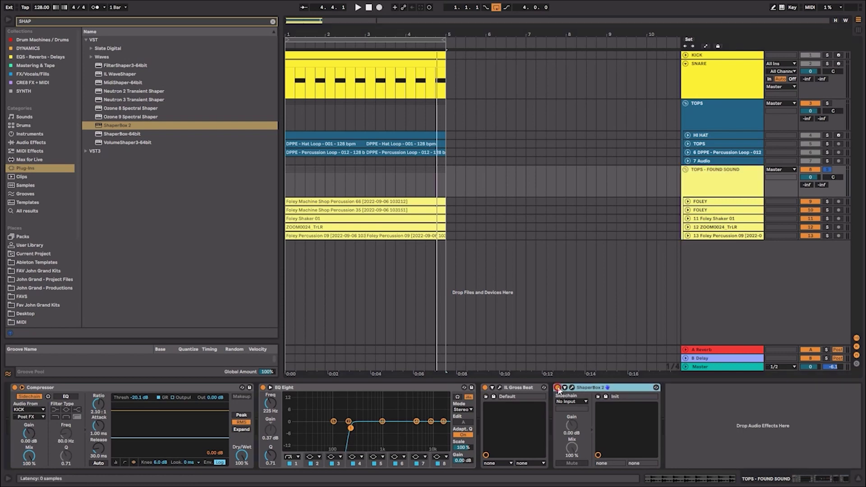
left_click(501, 388)
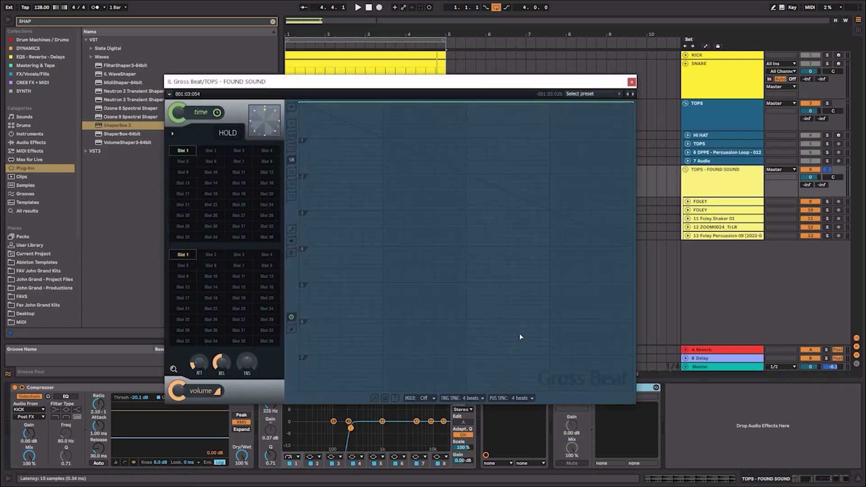
left_click(587, 94)
left_click(592, 130)
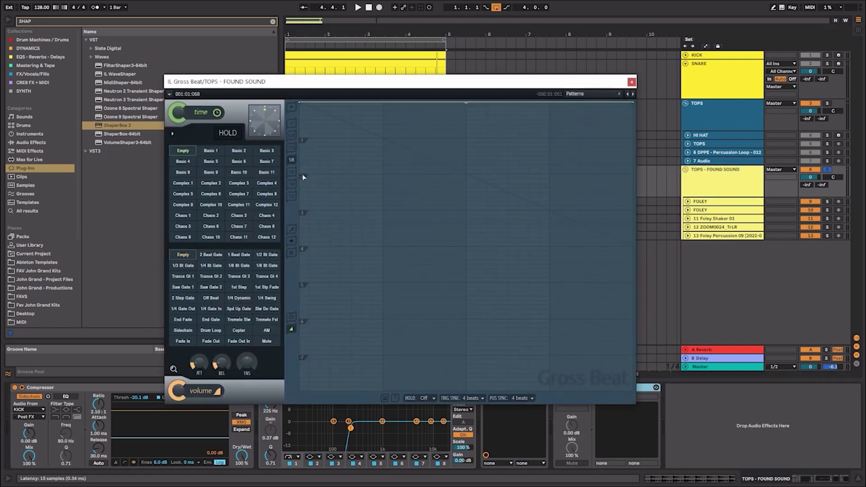
Play the soloed group and audition Gross Beat time patterns such as Basic 1, Basic 6, Basic 9 and Basic 10
left_click(215, 153)
key("space")
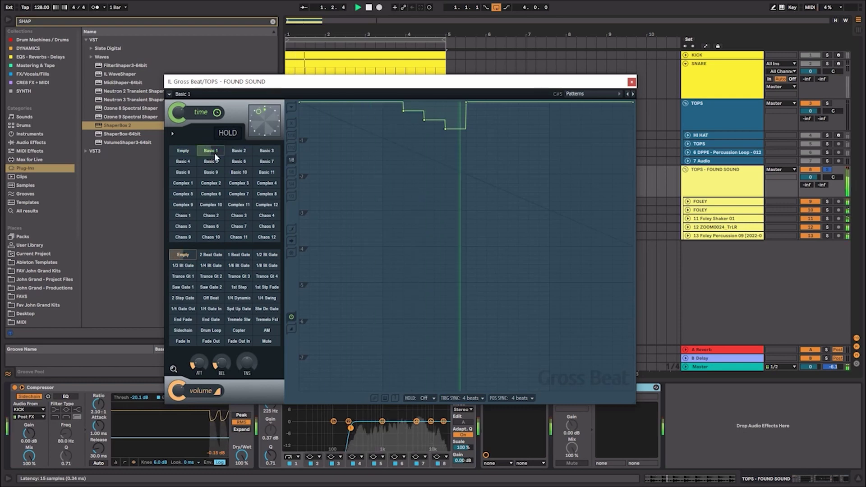
left_click(240, 165)
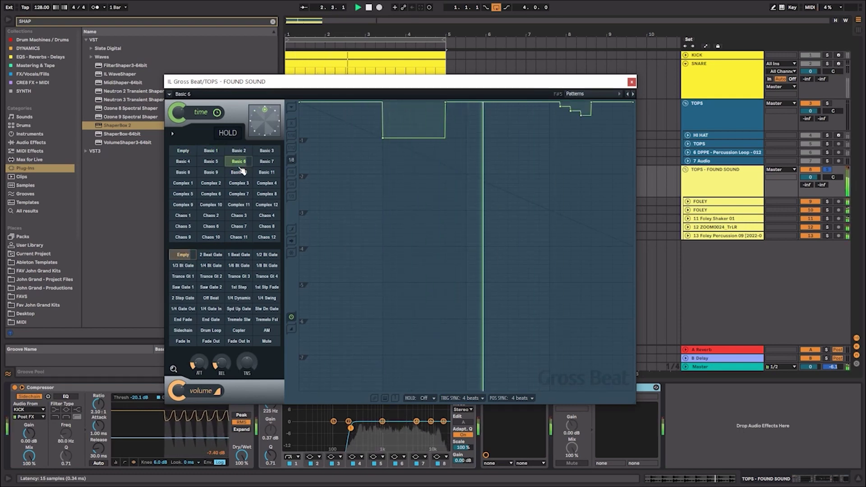
left_click(209, 174)
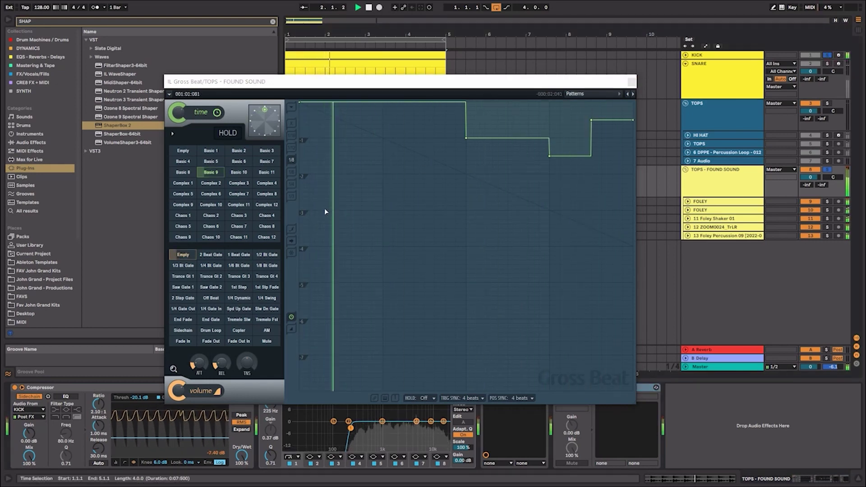
left_click(186, 194)
left_click(212, 184)
left_click(240, 173)
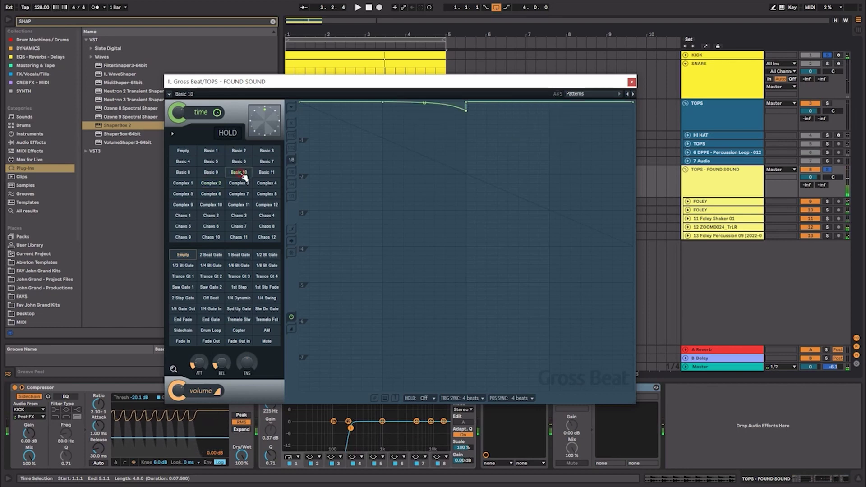
key("space")
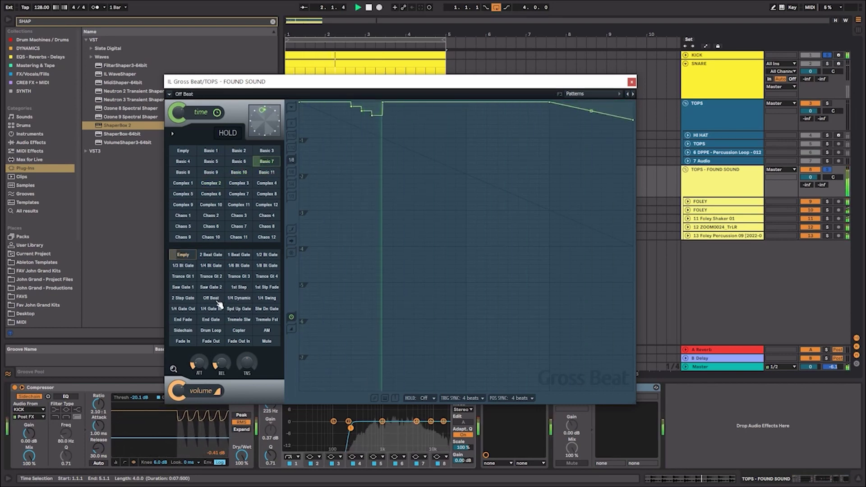
Set Gross Beat's time pattern to Empty, audition volume gates including Saw Gate 1 and 1/4 Dynamic, and settle on Trance Gt 1
left_click(193, 289)
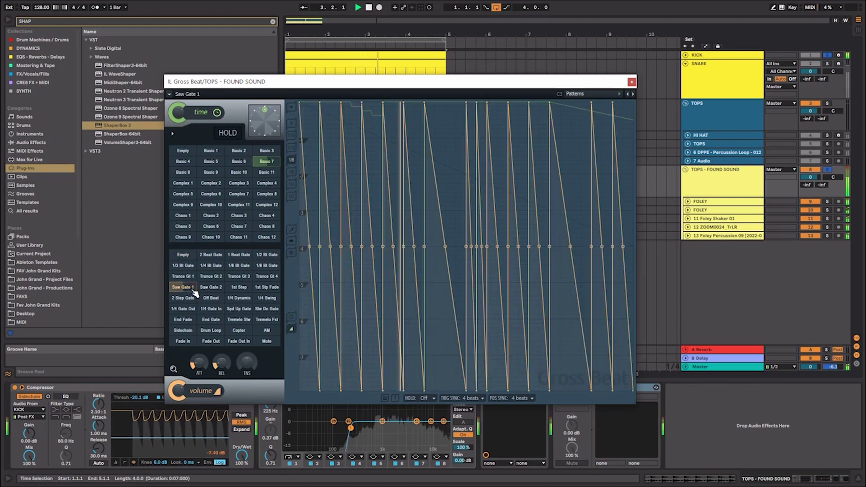
left_click(183, 151)
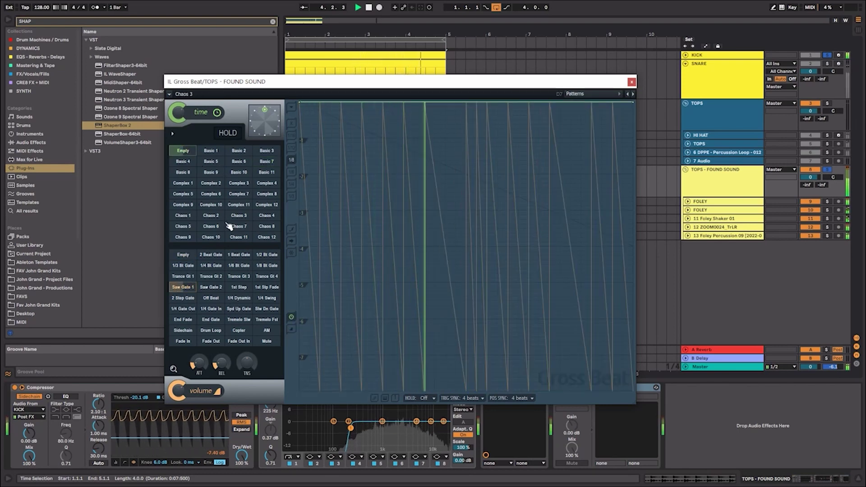
left_click(240, 300)
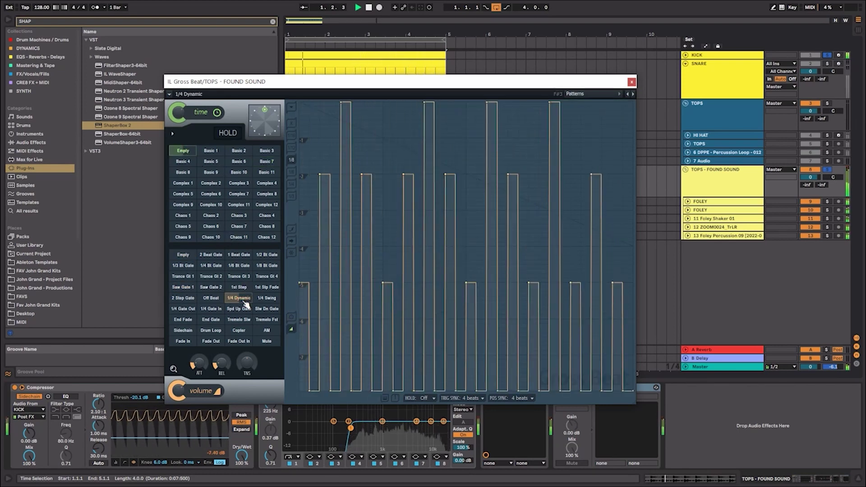
left_click(188, 288)
left_click(188, 277)
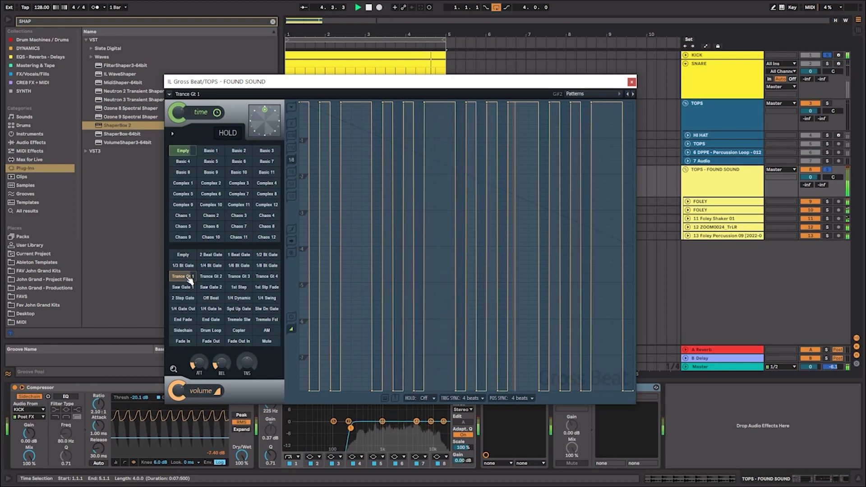
key("space")
left_click(632, 83)
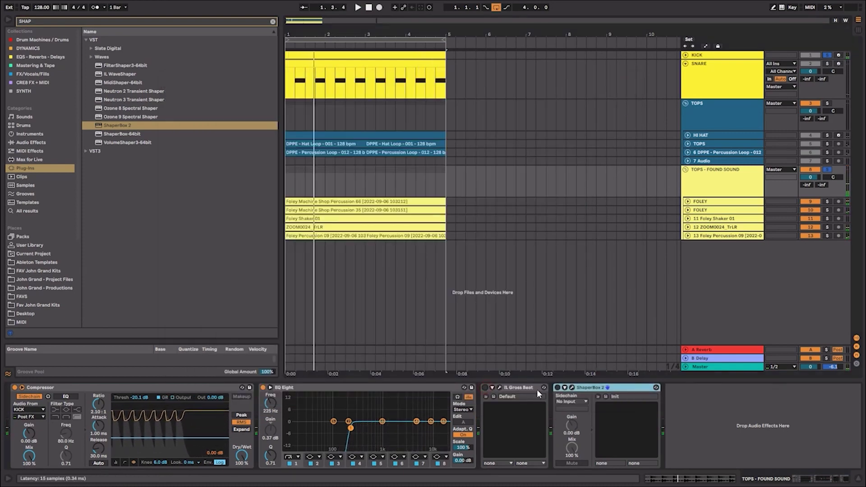
Open ShaperBox 2 on the TOPS - FOUND SOUND group and load the Motion Rhythmer 1 preset during playback
left_click(573, 388)
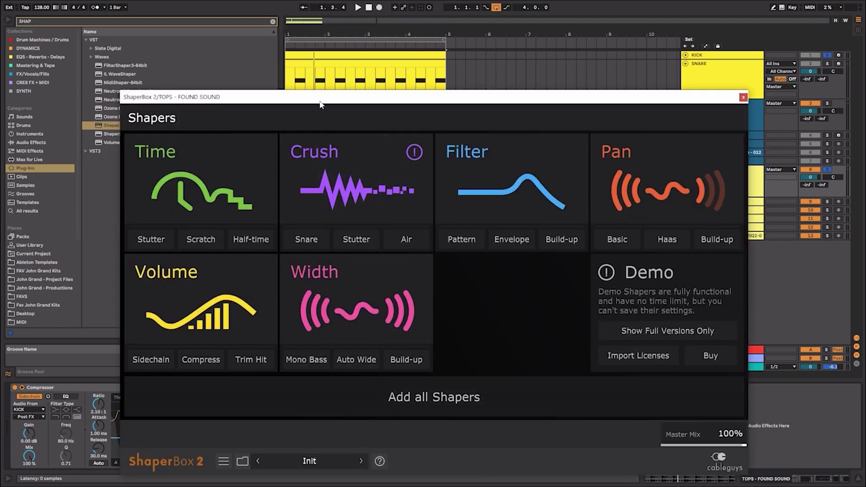
left_click_drag(320, 104, 286, 44)
left_click(276, 402)
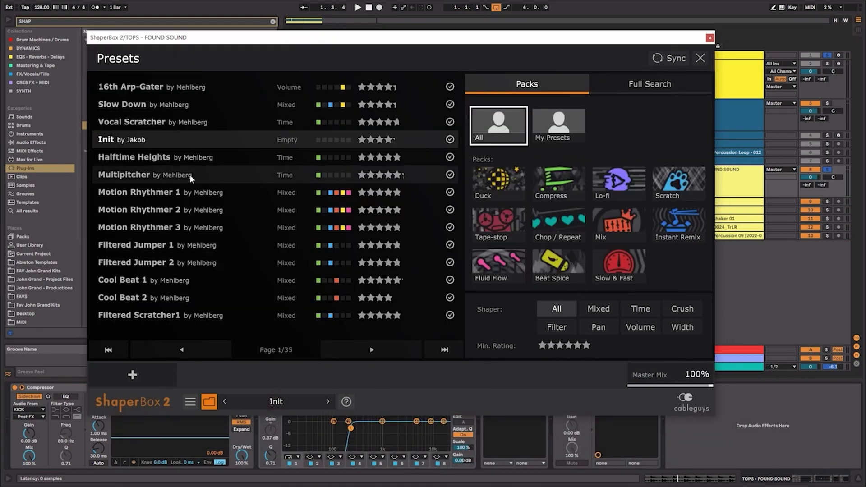
left_click(188, 193)
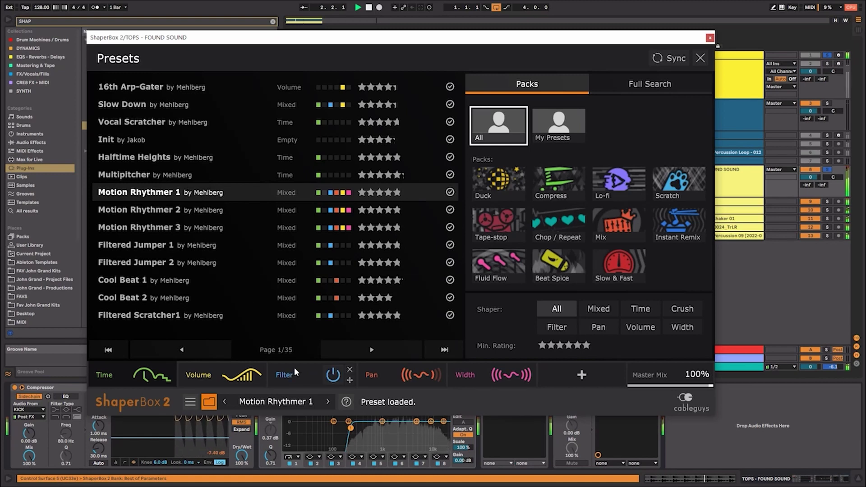
Add the SNARE track to the solos and audition the ShaperBox presets Motion Rhythmer 2 and Motion Rhythmer 3
left_click(372, 351)
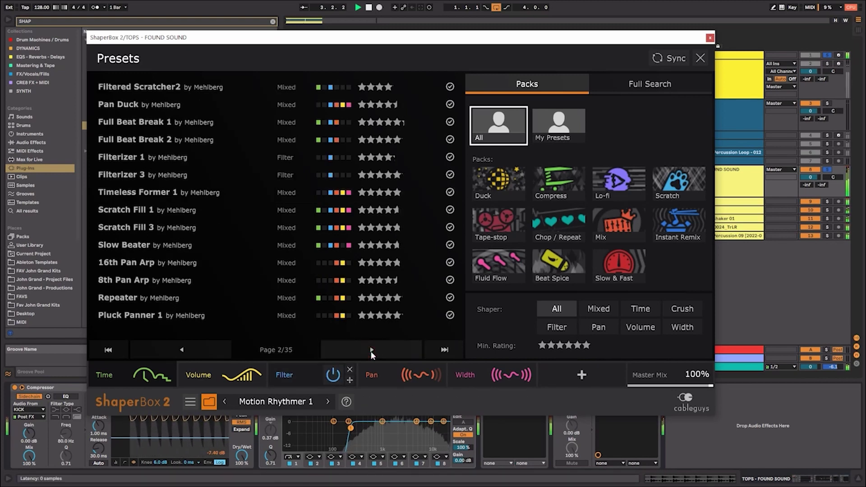
left_click(226, 353)
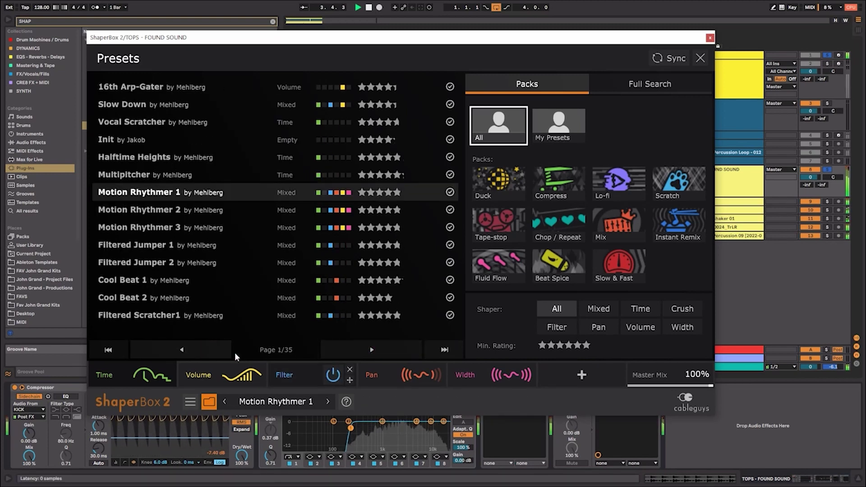
left_click(328, 402)
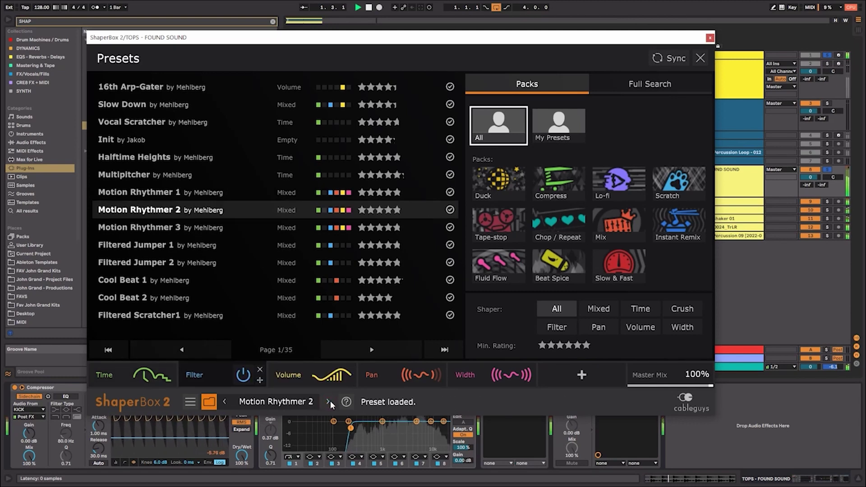
left_click(828, 65)
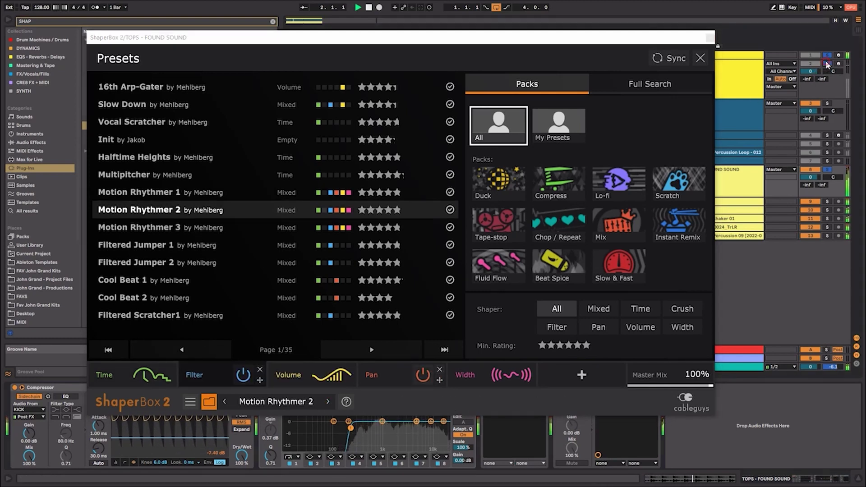
left_click(328, 402)
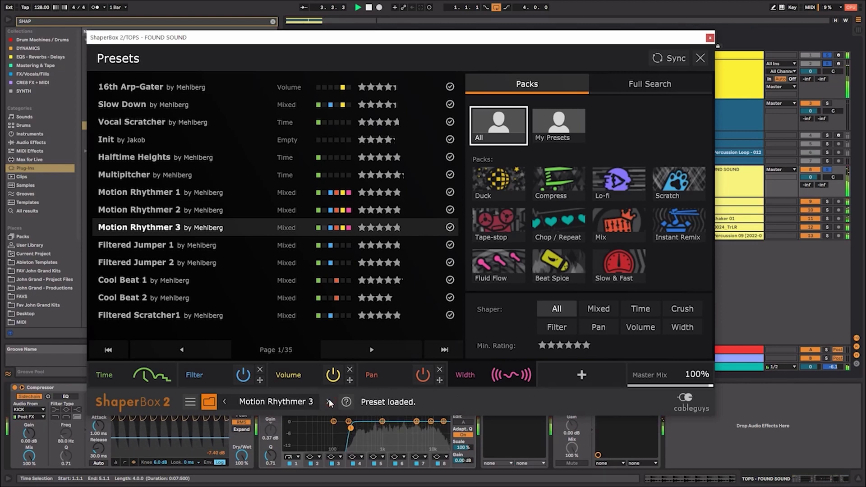
Audition the following ShaperBox presets one by one, from Filtered Jumper 1 through Cool Beat 1 and Filtered Scratcher2 to Pan Duck
left_click(329, 402)
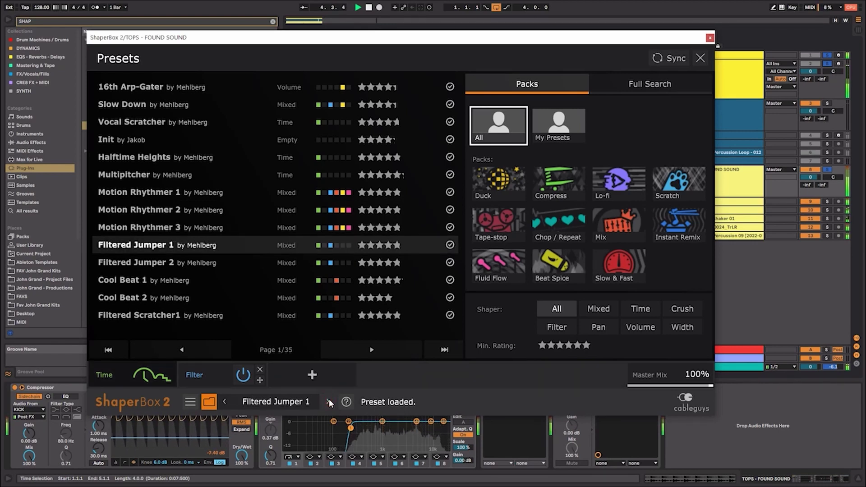
left_click(329, 401)
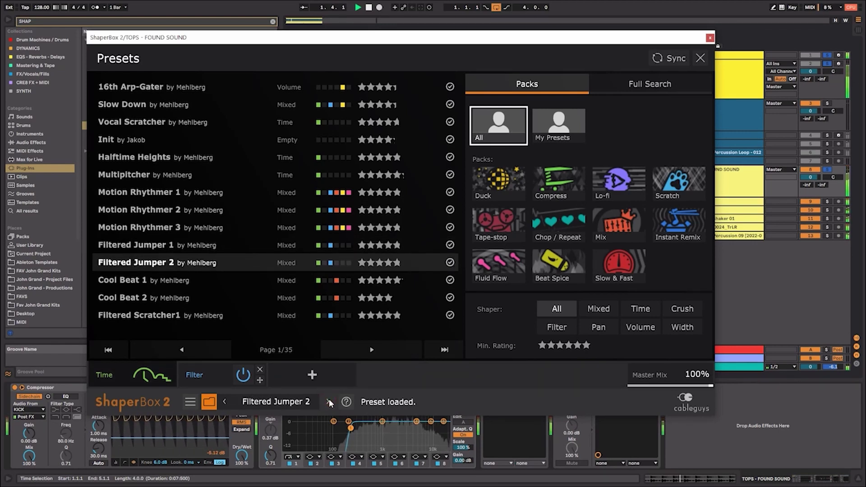
left_click(329, 402)
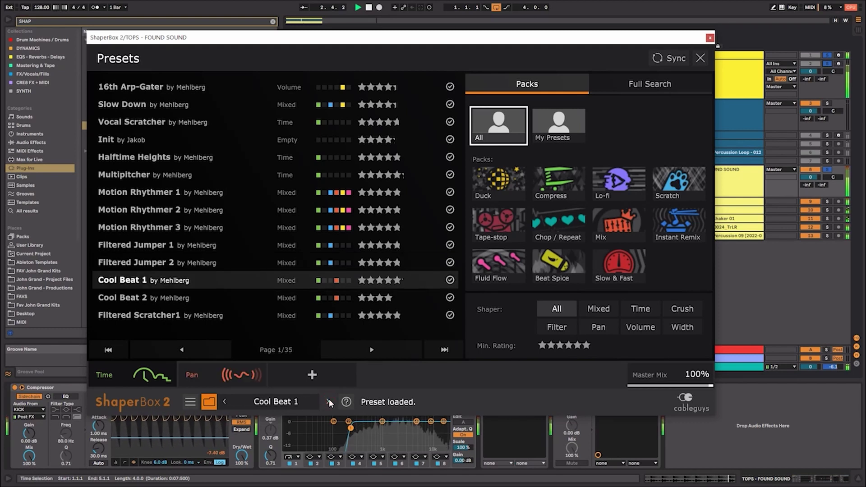
left_click(329, 402)
left_click(329, 402)
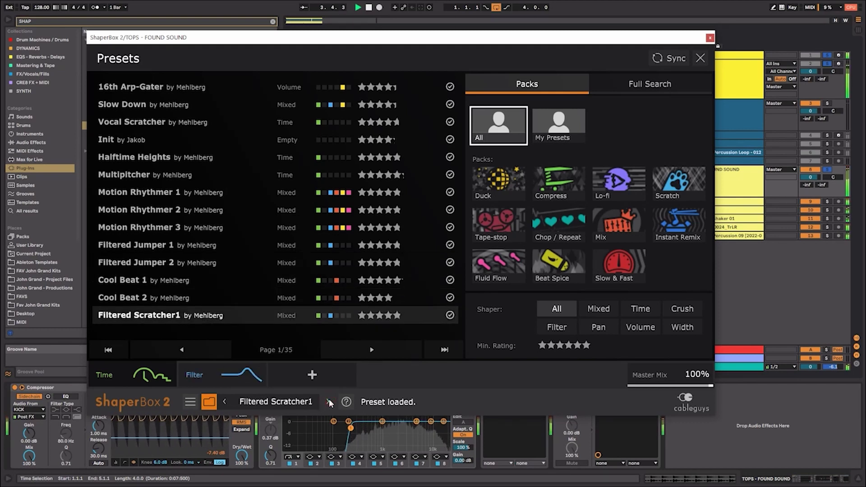
left_click(329, 401)
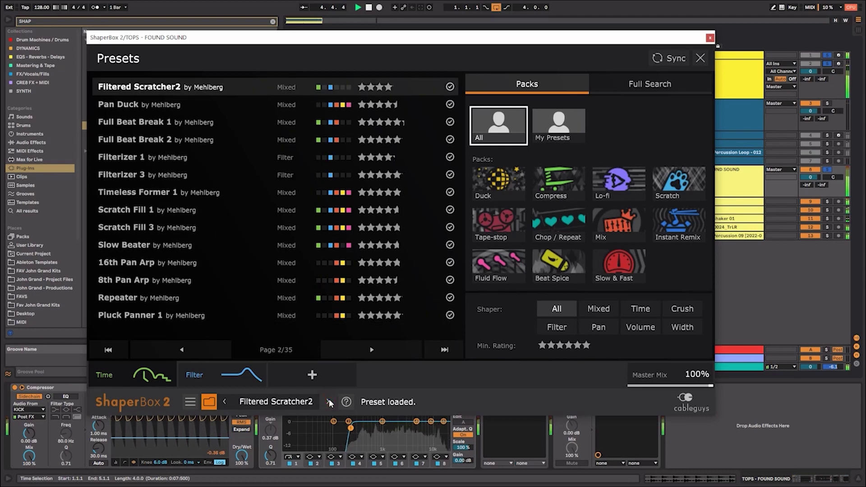
left_click(329, 401)
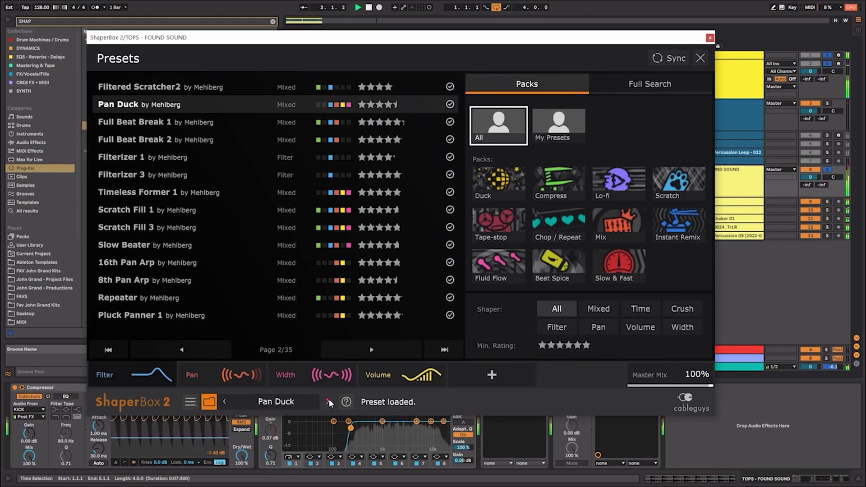
Load ShaperBox 2's Full Beat Break 1 preset and switch ShaperBox 2 off on the TOPS - FOUND SOUND group
left_click(330, 401)
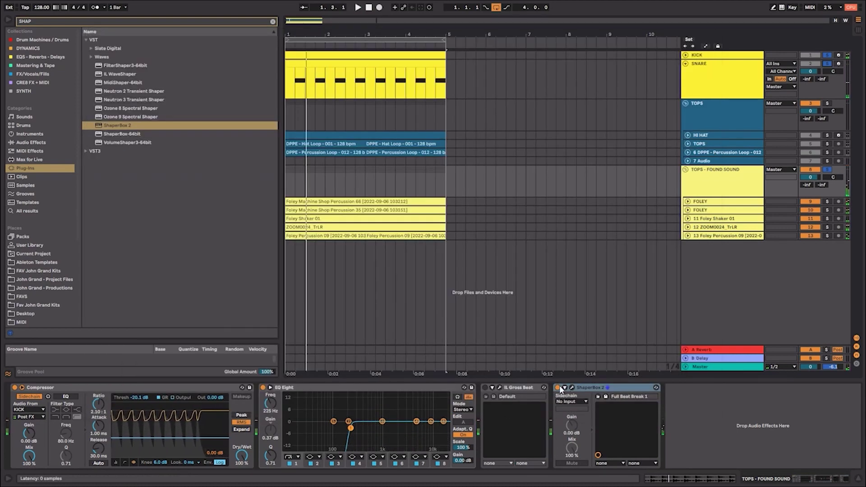
left_click(561, 390)
Search the audio effects for BEAT and add Beat Repeat's Airpusher preset after ShaperBox 2 on the TOPS - FOUND SOUND group
left_click(55, 141)
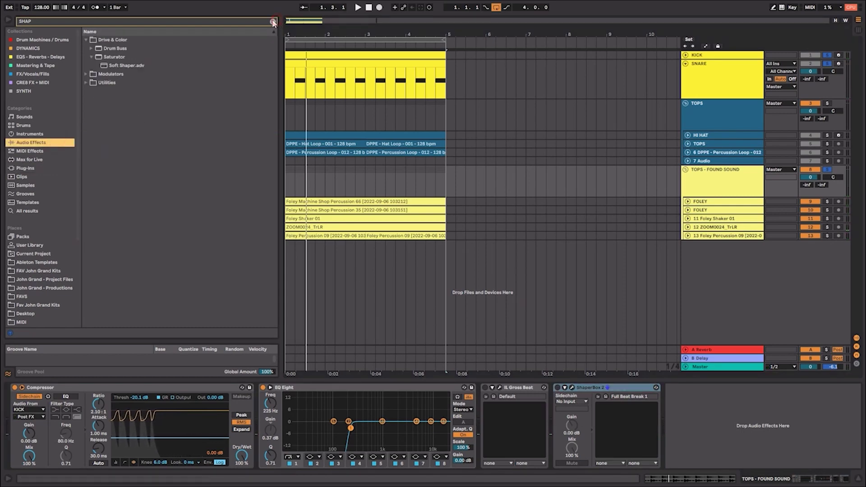
left_click(273, 21)
type("BEAT")
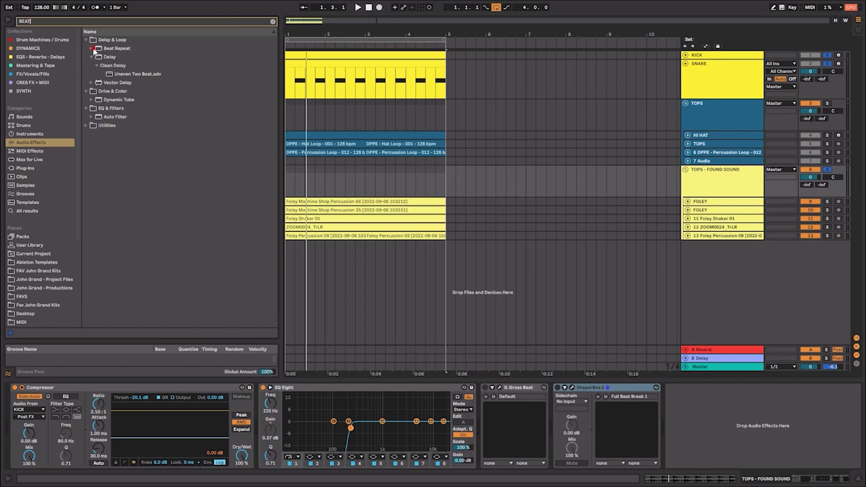
left_click(93, 48)
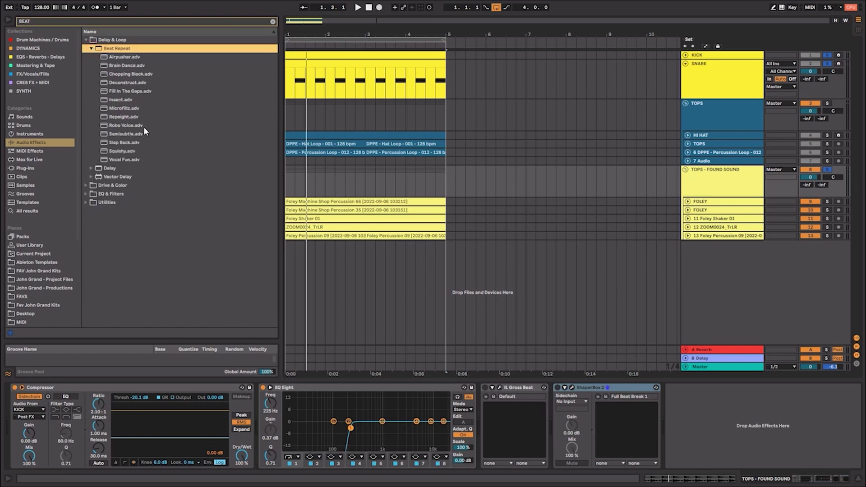
left_click(128, 57)
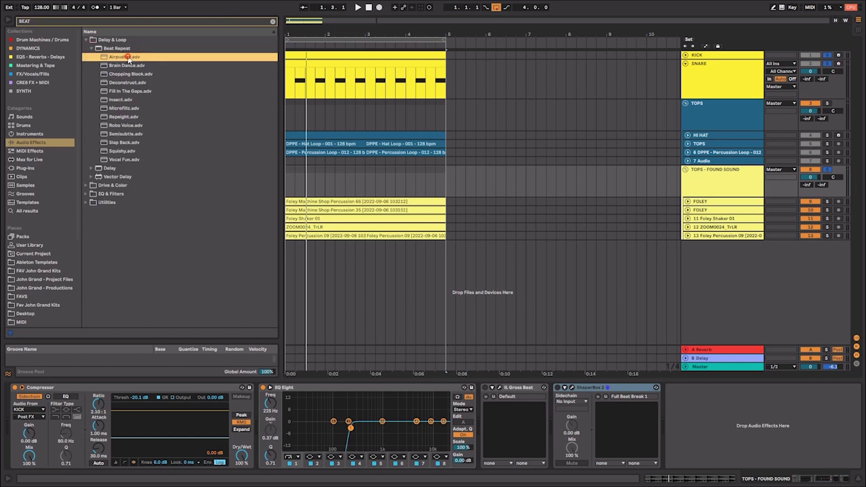
double_click(128, 56)
left_click(726, 389)
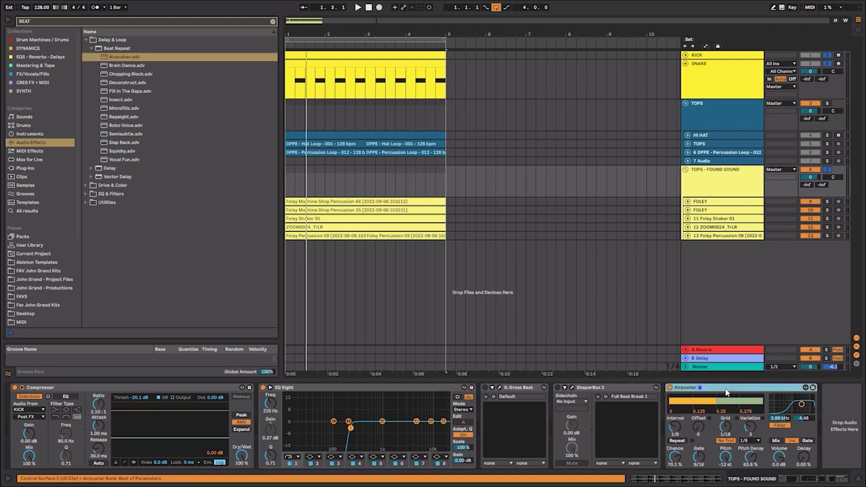
Play the loop and hot-swap the Beat Repeat presets from Brain Dance through Chopping Block and Deconstruct to Fill In The Gaps
key("space")
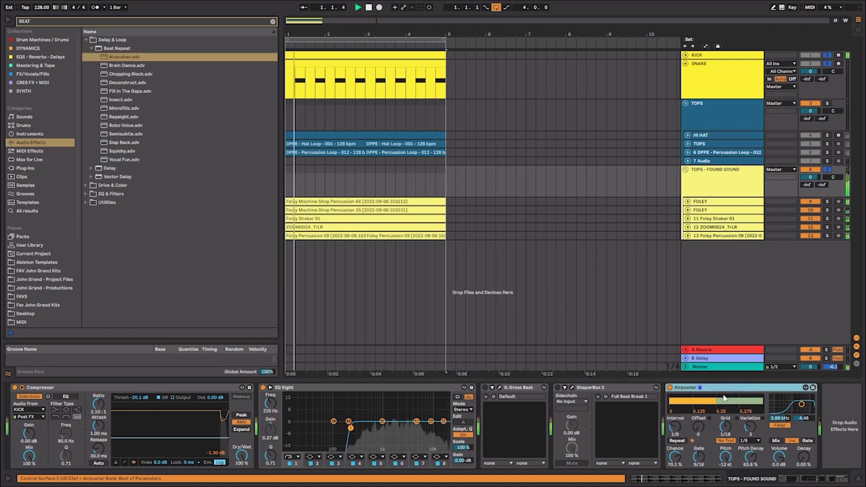
left_click(806, 388)
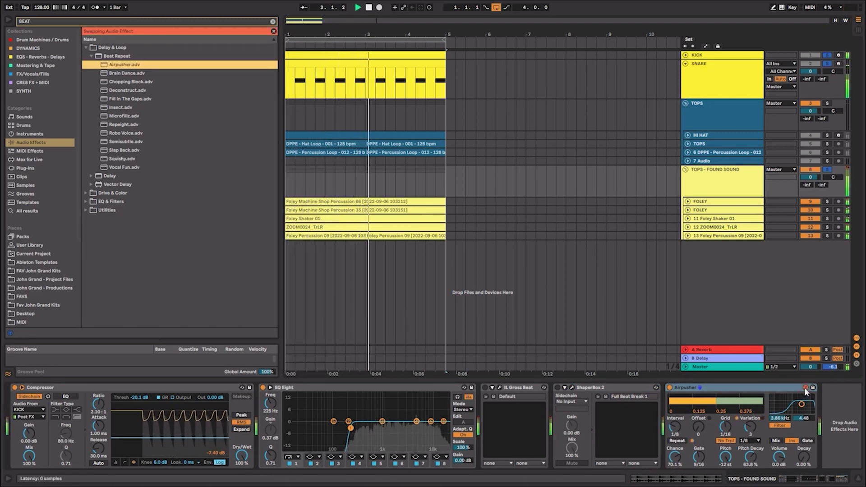
key("Down")
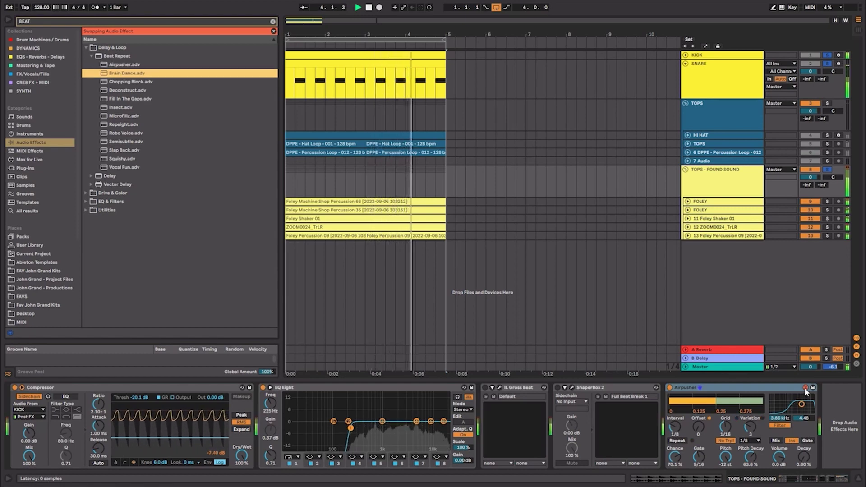
key("Return")
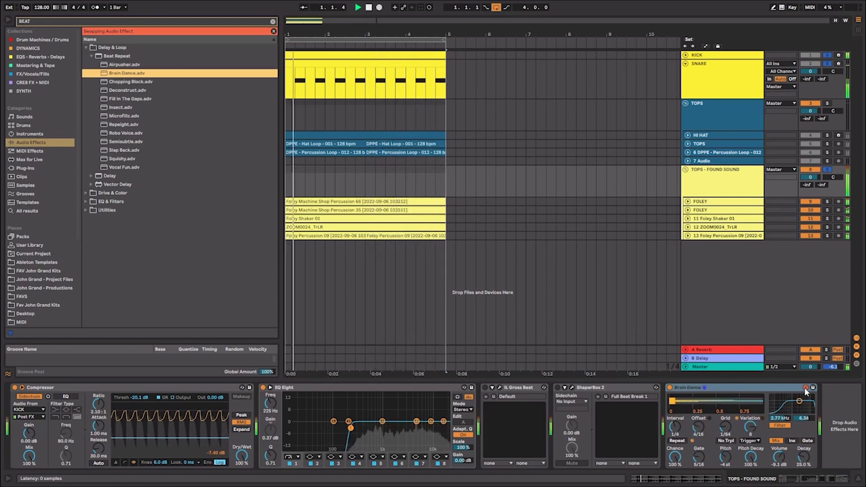
key("Down")
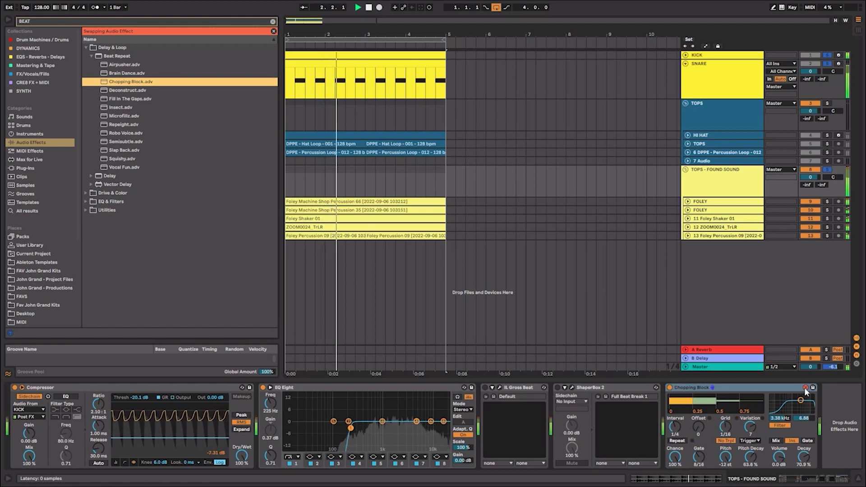
key("Down")
Audition the remaining Beat Repeat presets one by one, from Insect through Repeight, Robo Voice and Semisubtle to Vocal Fun
key("Down")
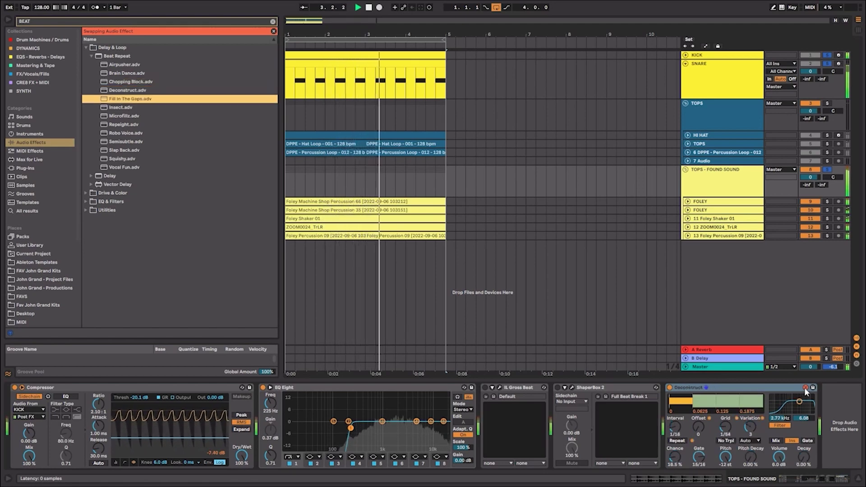
key("Down")
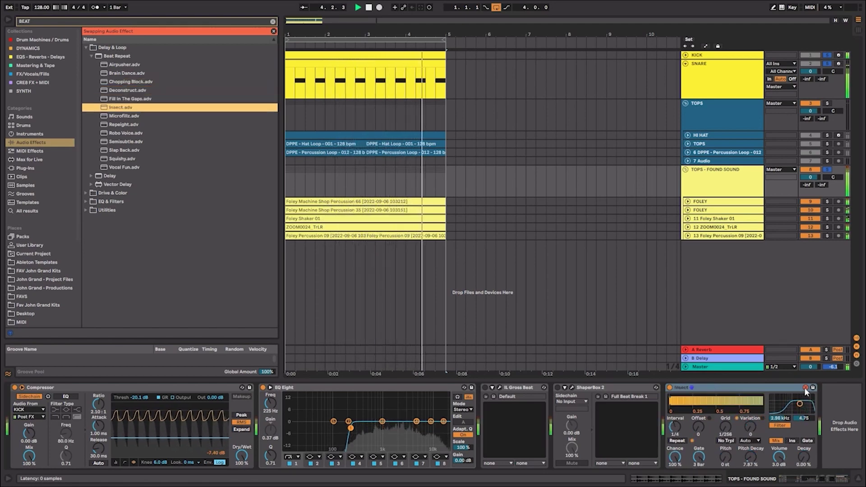
key("Down")
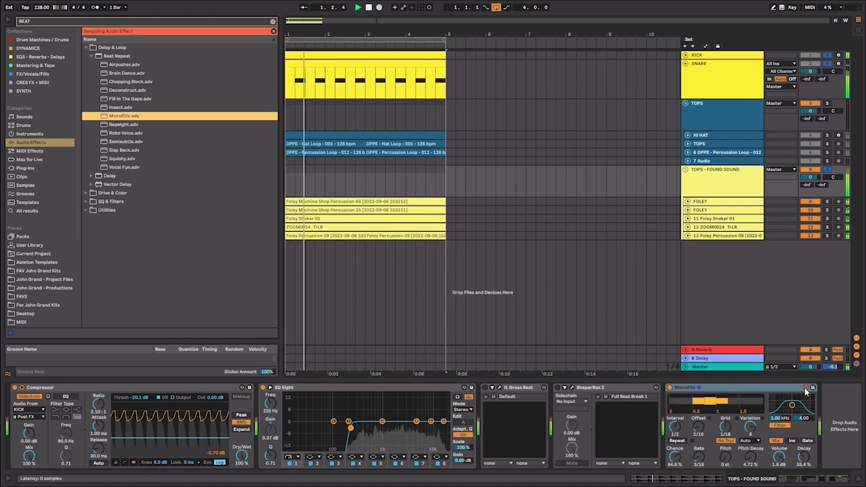
key("Down")
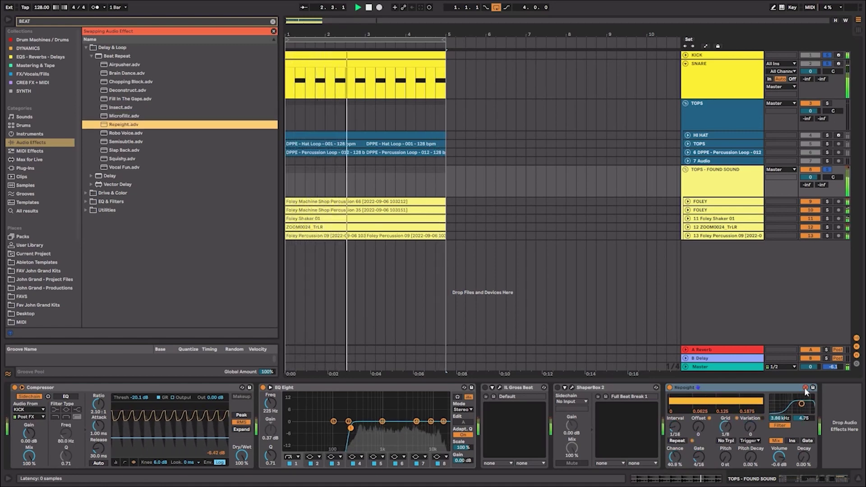
key("Down")
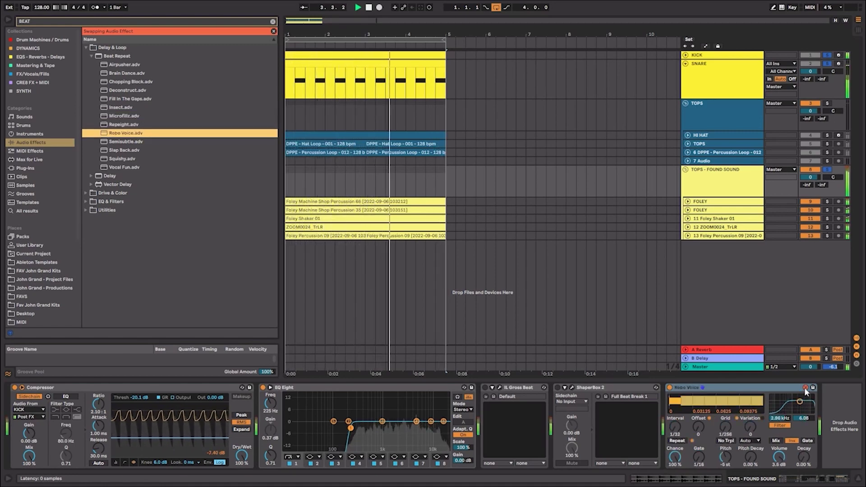
key("Down")
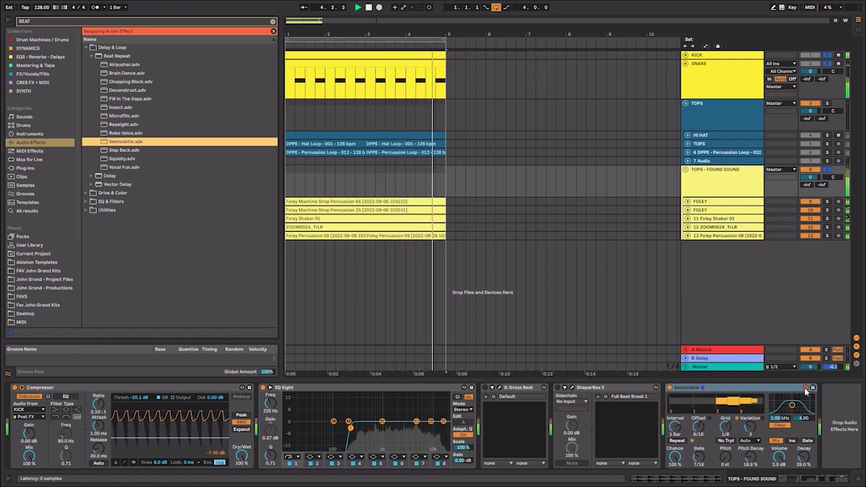
key("Down")
key("Down")
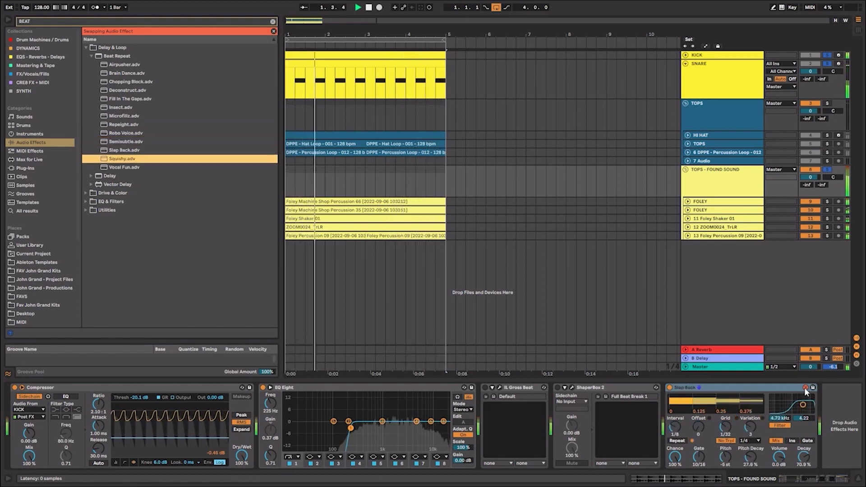
key("Down")
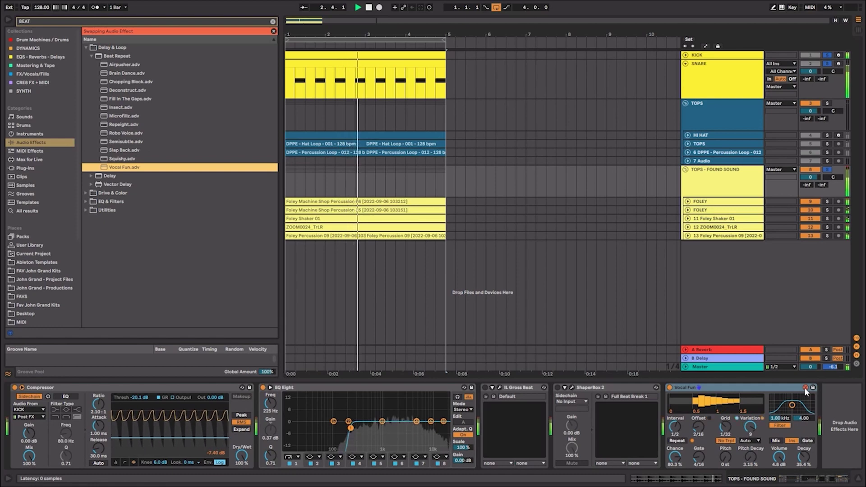
Stop playback and delete the Beat Repeat device from the TOPS - FOUND SOUND group
left_click(758, 388)
key("space")
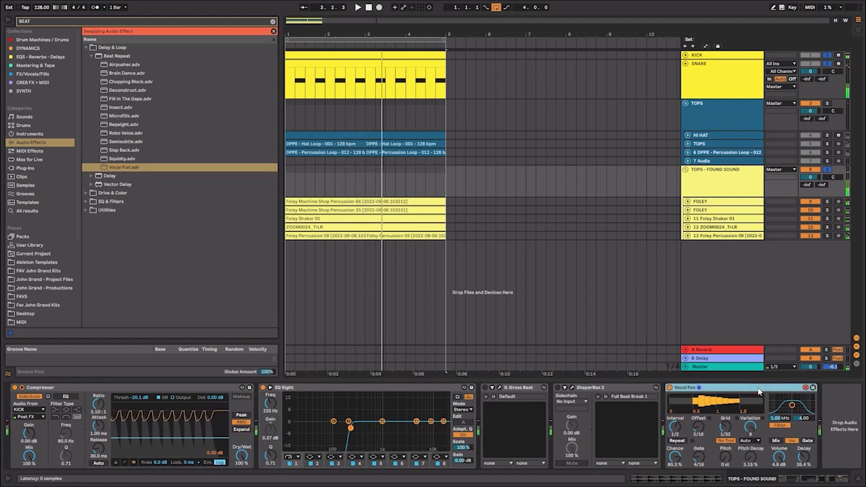
key("Delete")
Search the plug-ins for A1 and load A1TriggerGate-x64 on the TOPS - FOUND SOUND group
left_click(273, 21)
left_click(53, 168)
left_click(154, 22)
type("AQ")
key("BackSpace")
type("1")
double_click(130, 48)
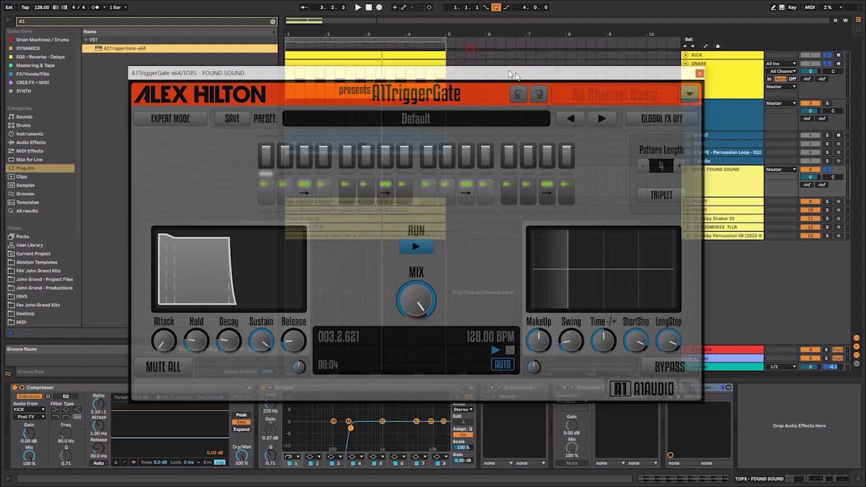
left_click_drag(509, 71, 534, 84)
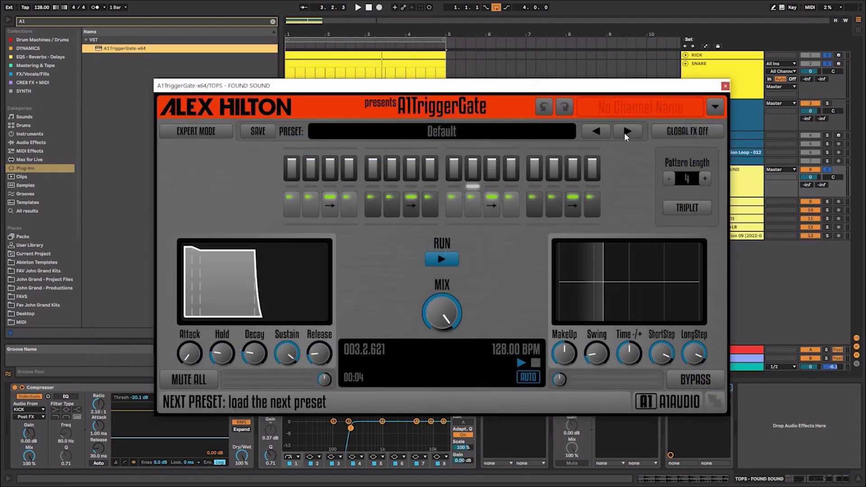
Play the loop and audition A1TriggerGate's presets House Rhythm 01 and 02 + Echo, and TranceGate 01 and 02 + Echo
left_click(454, 130)
left_click(628, 132)
left_click(628, 132)
left_click(595, 132)
left_click(595, 131)
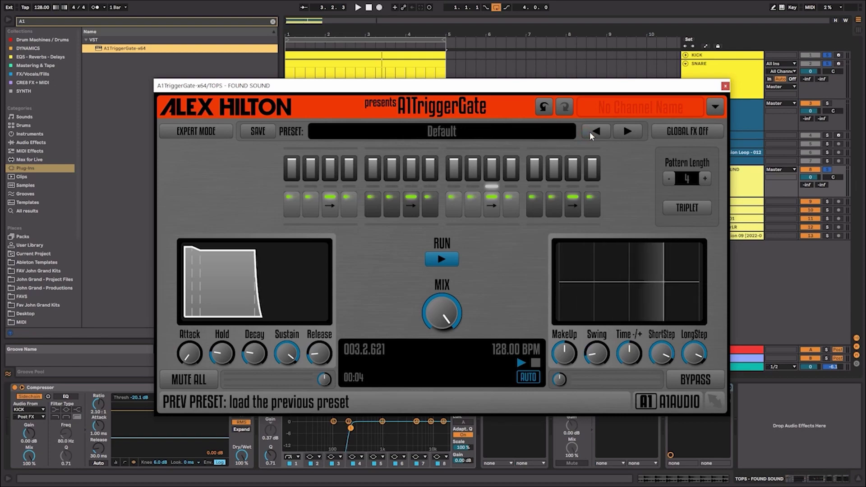
left_click_drag(607, 92, 549, 63)
key("space")
left_click(568, 103)
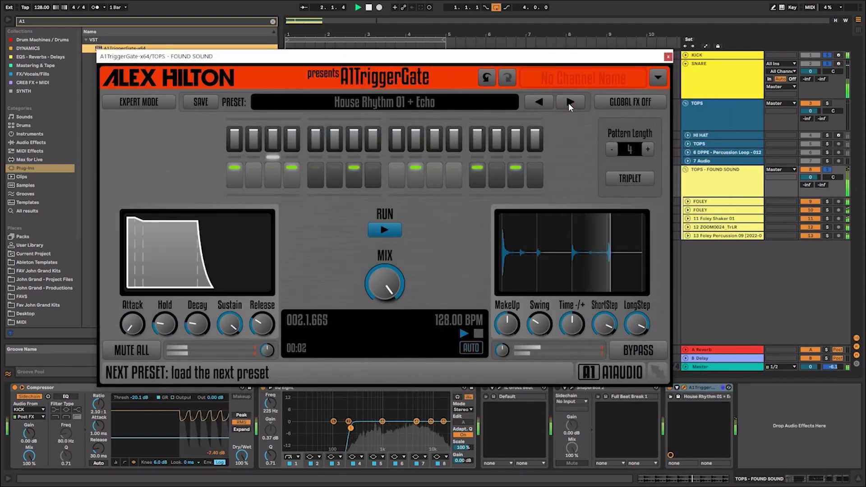
left_click(569, 103)
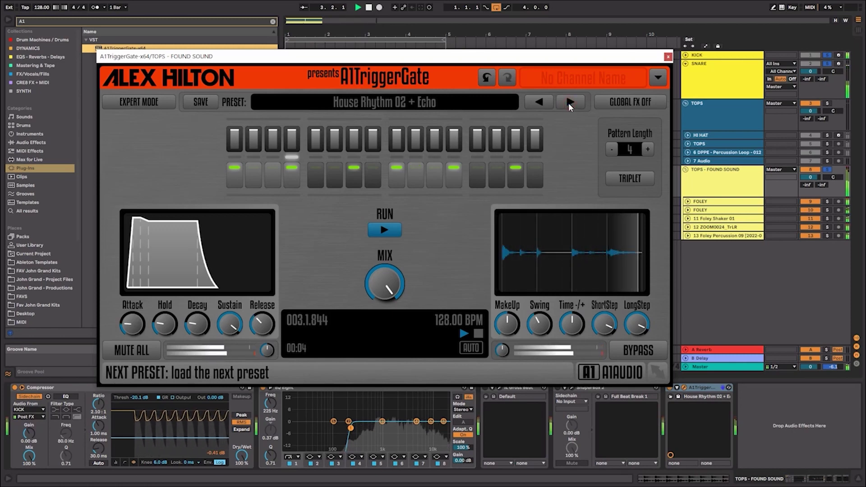
left_click(570, 103)
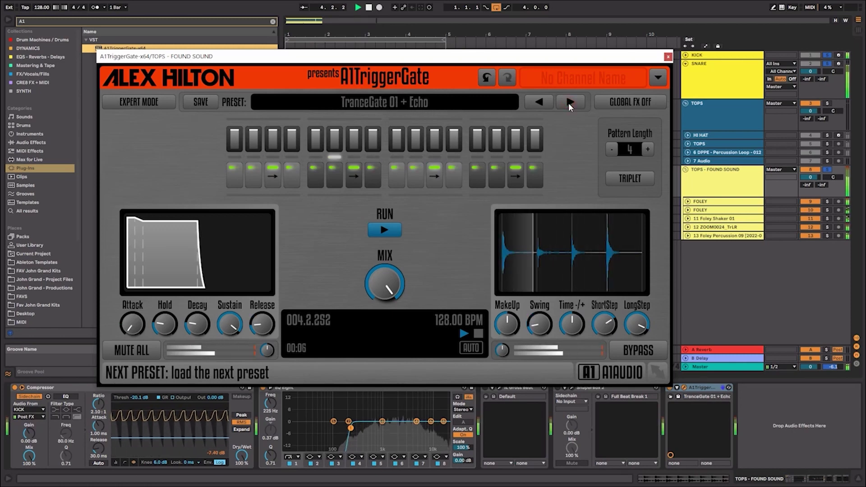
left_click(570, 103)
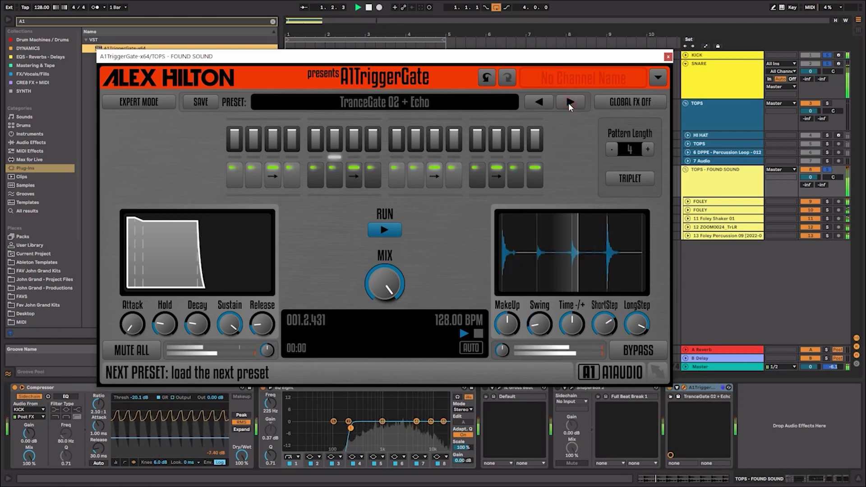
Continue through the following A1TriggerGate presets, auditioning Groove Rhythm 01 + Echo and Groove Rhythm 02 + Echo
left_click(570, 103)
left_click(569, 103)
left_click(569, 103)
left_click(570, 103)
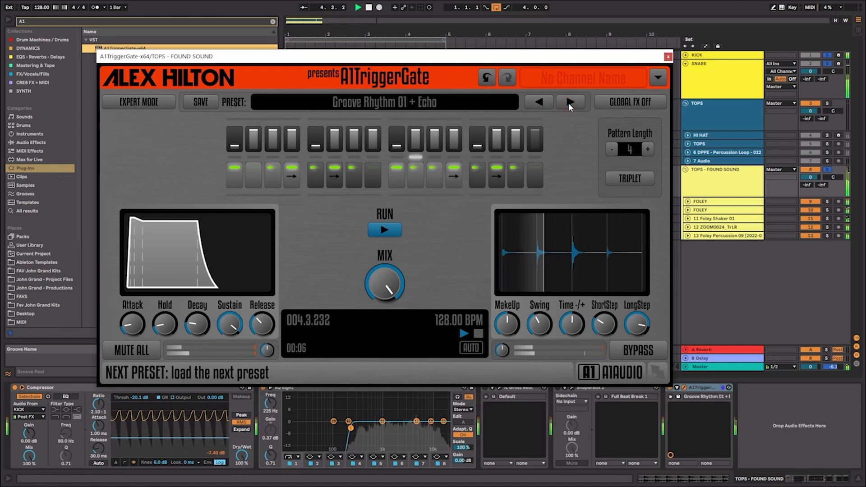
left_click(569, 103)
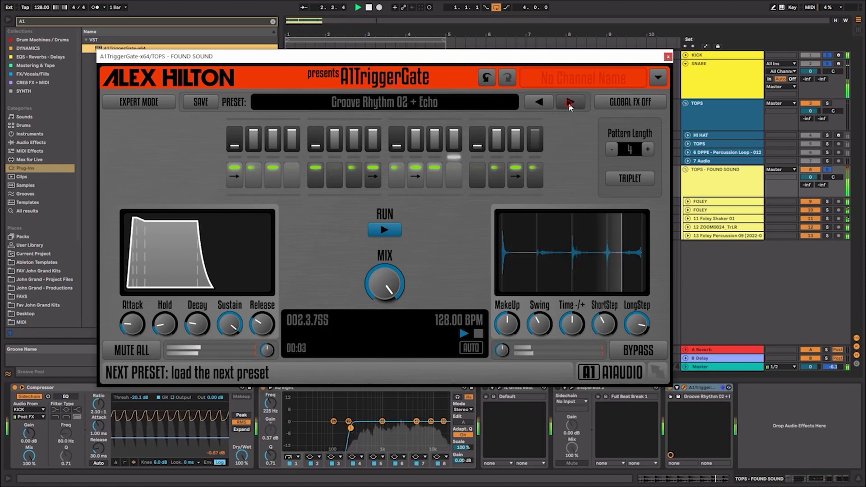
Audition A1TriggerGate's Like A SideChain 01, 02 + Echo and 03 presets, and step on through the next few presets
left_click(569, 103)
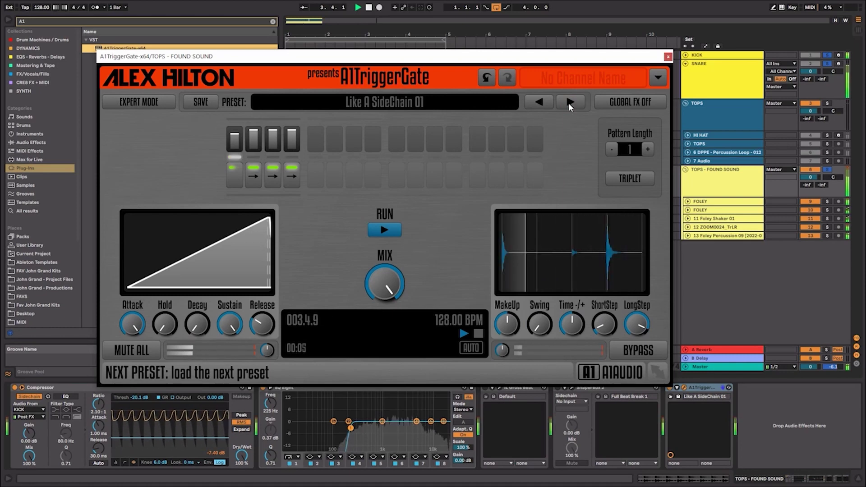
left_click(570, 103)
left_click(570, 103)
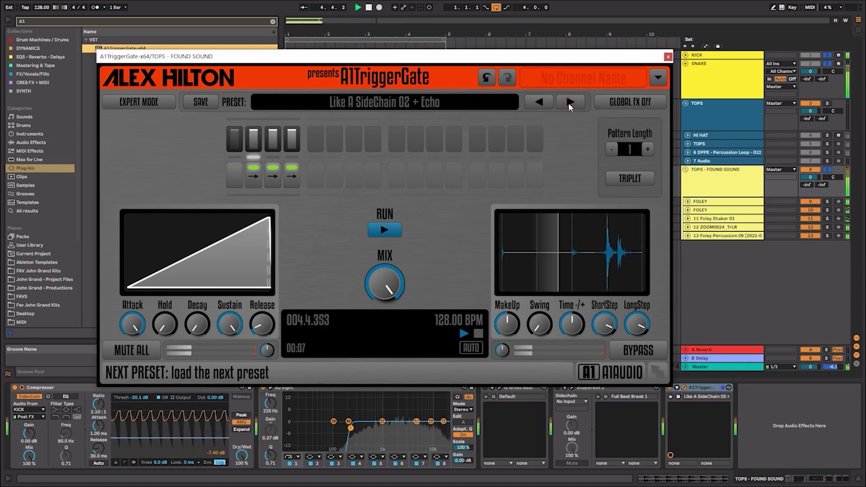
left_click(570, 103)
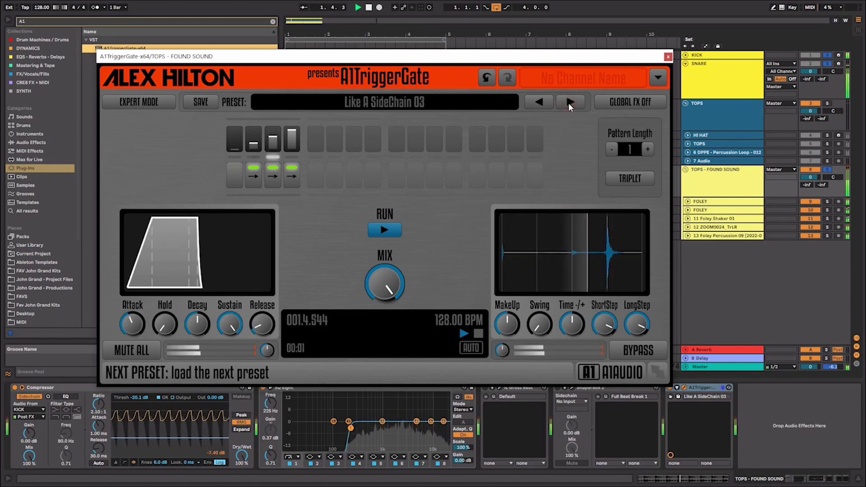
left_click(570, 103)
left_click(570, 103)
left_click(570, 102)
Play back the full drum loop with no tracks soloed, and stop playback
key("space")
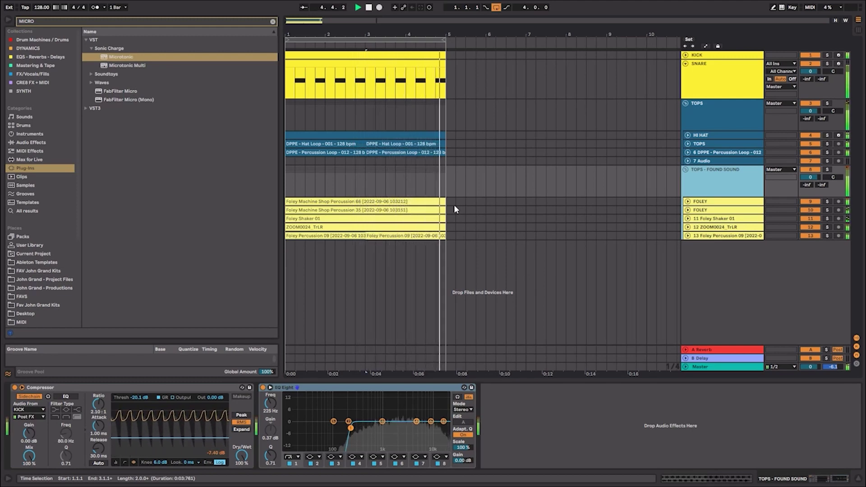
key("space")
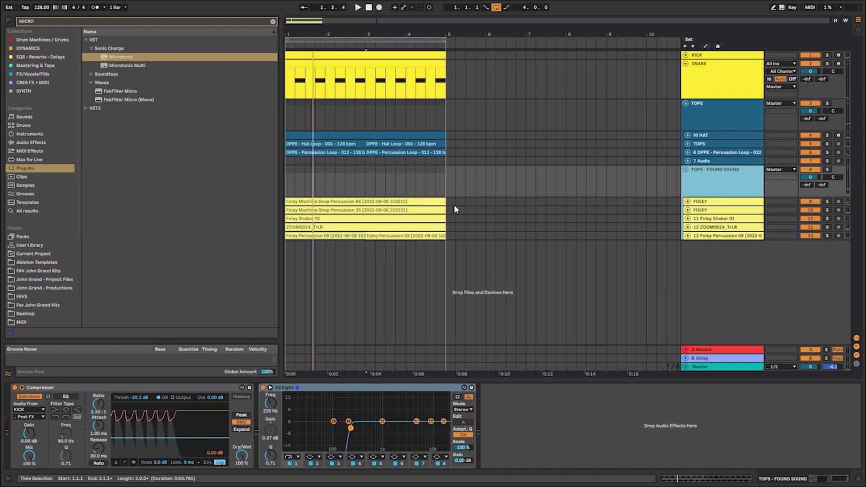